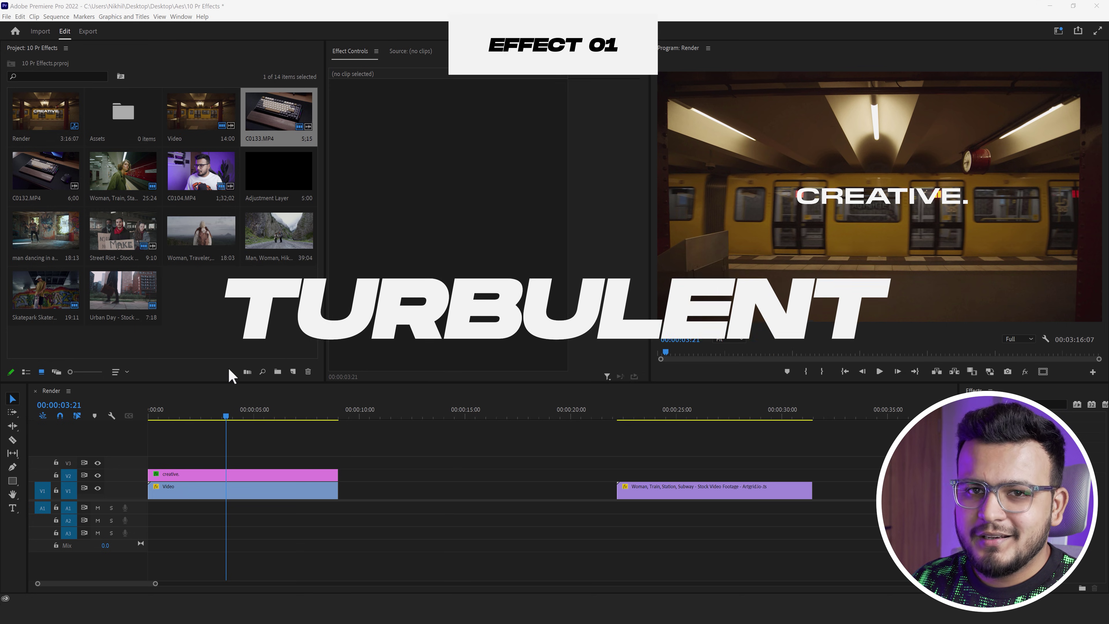
Step: Move to an earlier frame and select the V1 Video clip to show its Scale 73.0 motion settings
{"action": "left_click_drag", "start_coordinate": [227, 417], "coordinate": [211, 418]}
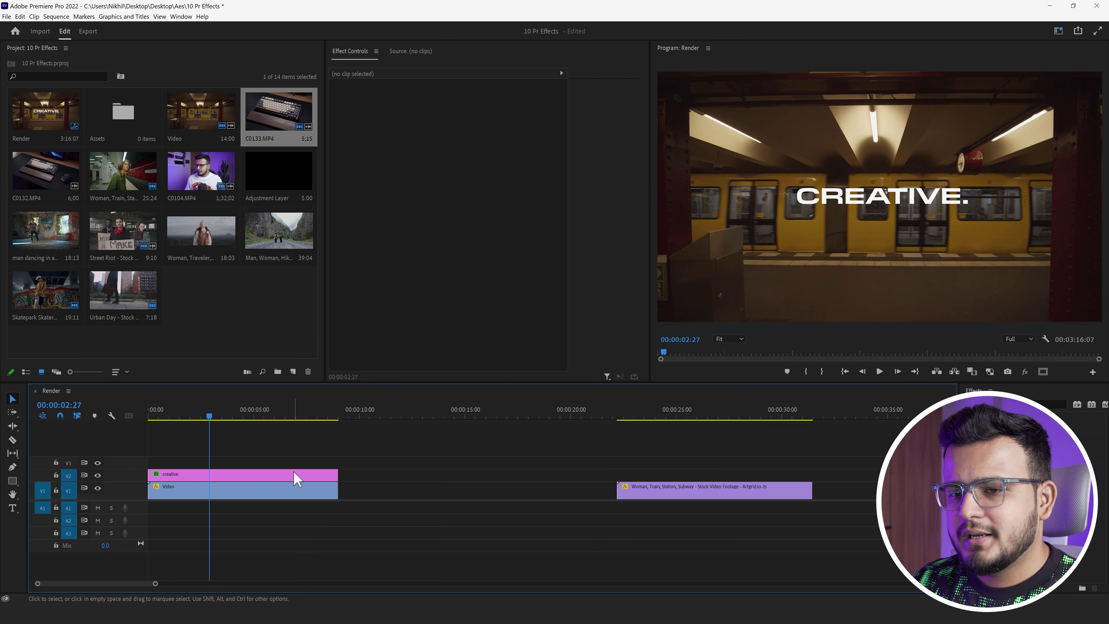
{"action": "left_click", "coordinate": [227, 490]}
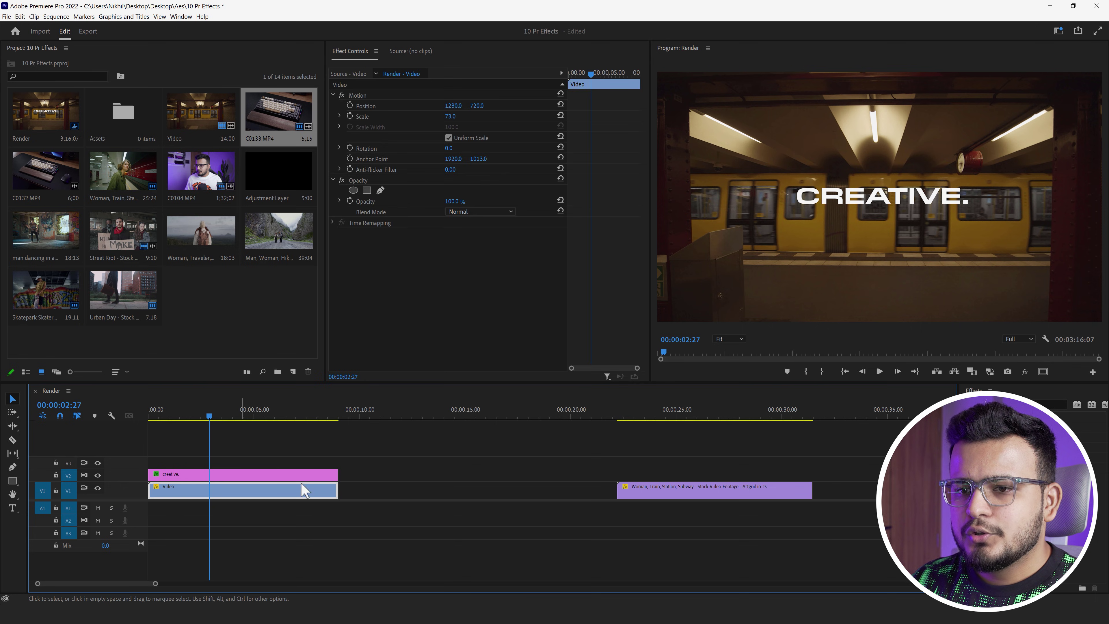
Step: Search 'turbu', apply Turbulent Displace to the Video clip, and scrub ahead to preview the warp
{"action": "left_click", "coordinate": [1047, 405]}
{"action": "type", "text": "turbu"}
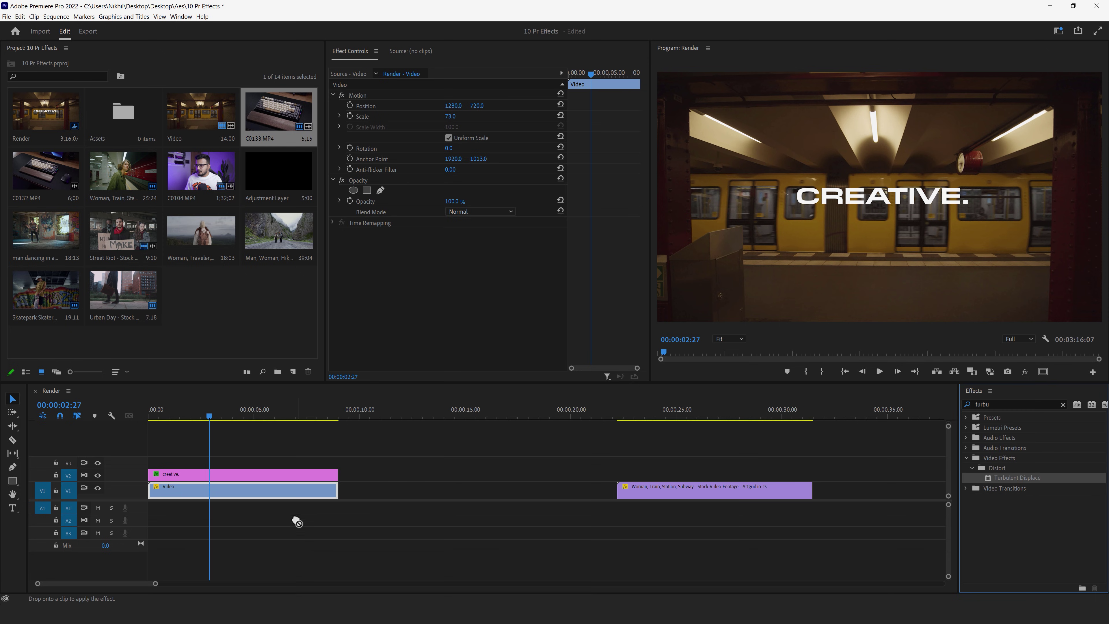
{"action": "left_click_drag", "start_coordinate": [297, 522], "coordinate": [275, 492]}
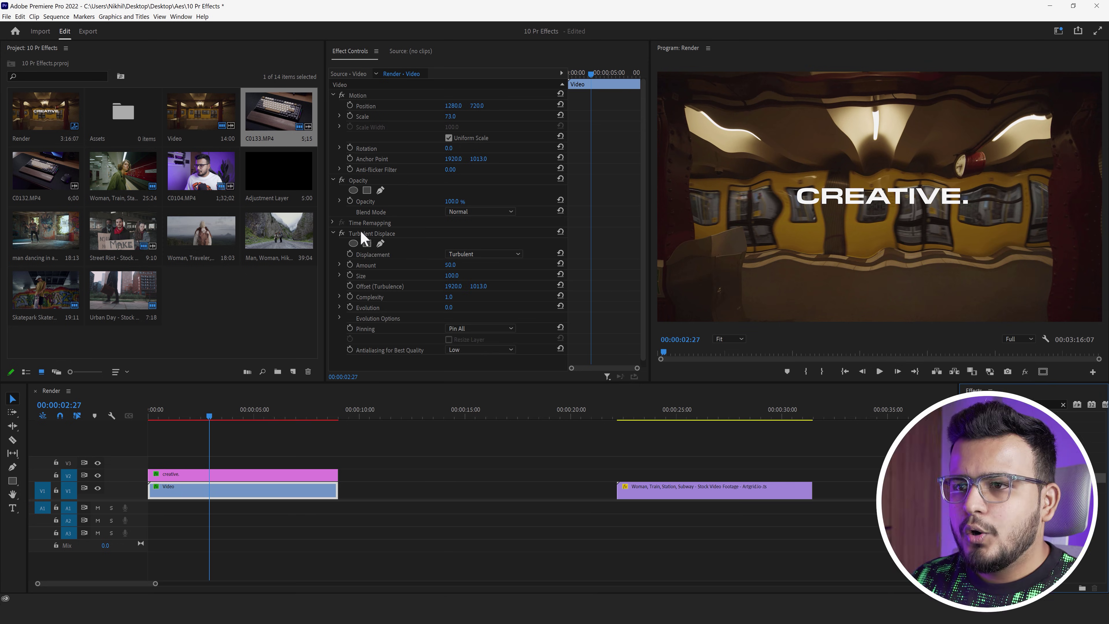
{"action": "mouse_move", "coordinate": [196, 419]}
{"action": "left_mouse_down"}
{"action": "mouse_move", "coordinate": [259, 418]}
{"action": "mouse_move", "coordinate": [226, 418]}
{"action": "left_mouse_up"}
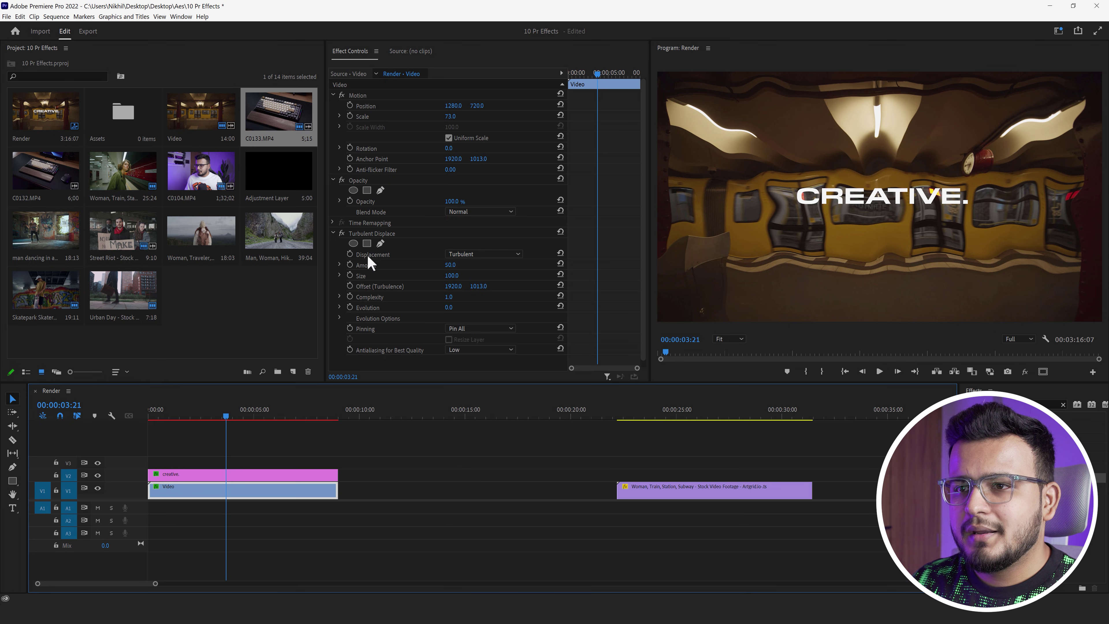
Step: Try Cross Displacement as the warp type, raising Amount to about 89 and adjusting Size
{"action": "left_click", "coordinate": [472, 255]}
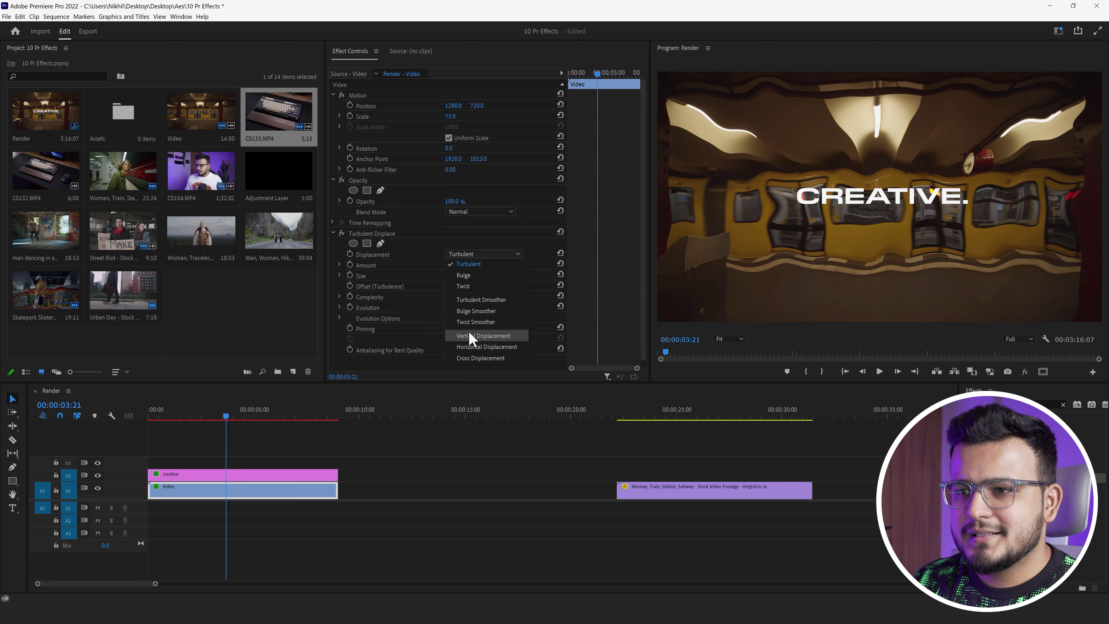
{"action": "left_click", "coordinate": [470, 357]}
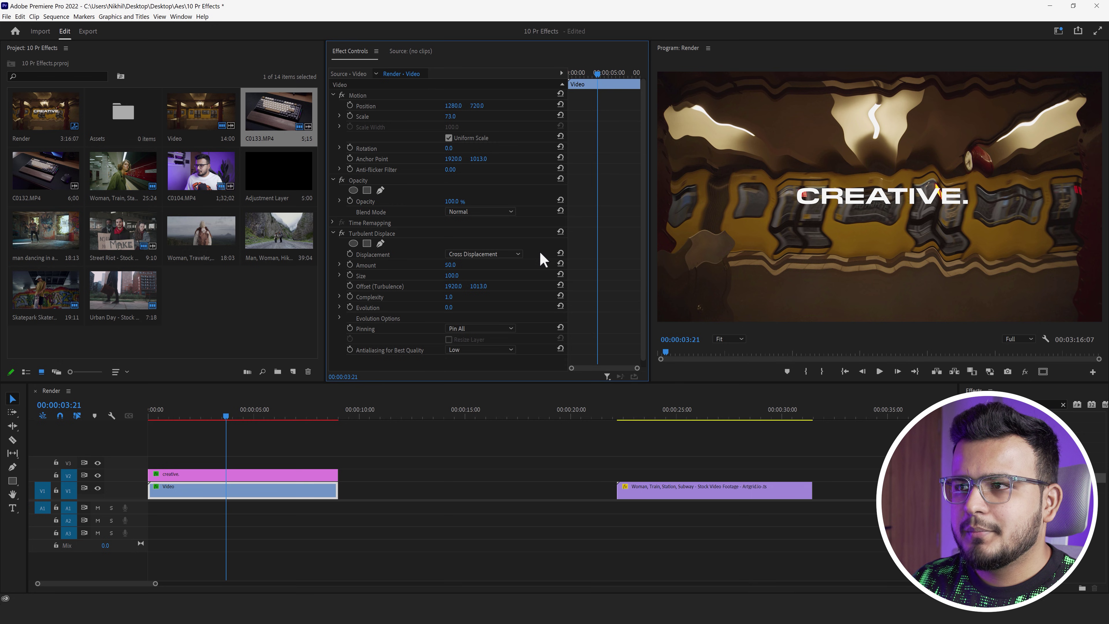
{"action": "left_click_drag", "start_coordinate": [451, 265], "coordinate": [460, 265]}
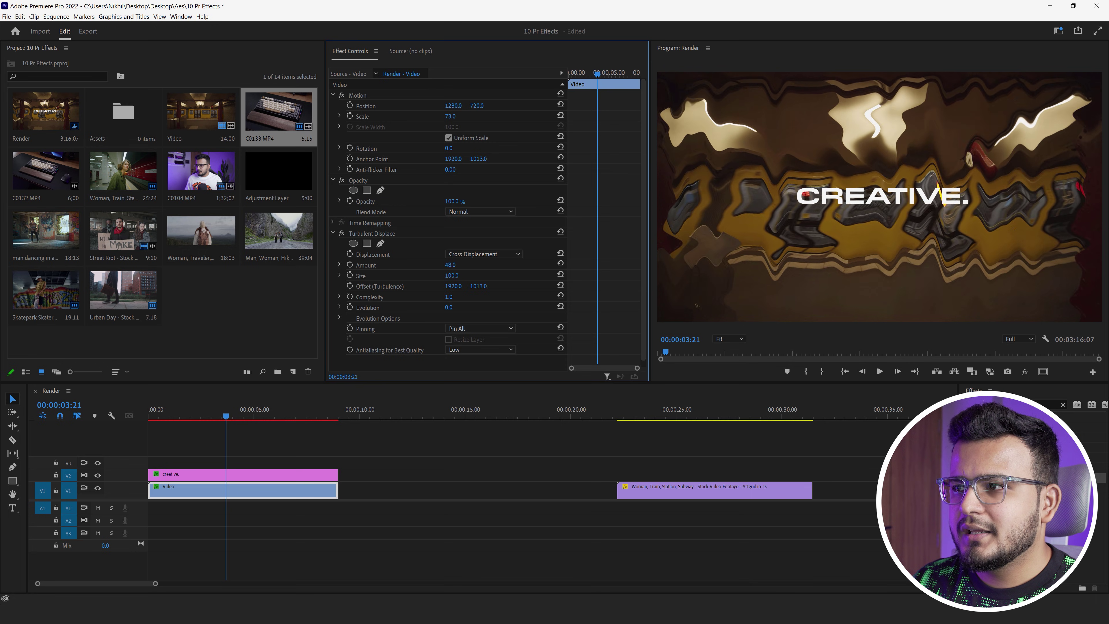
{"action": "mouse_move", "coordinate": [461, 265]}
{"action": "left_mouse_down"}
{"action": "mouse_move", "coordinate": [462, 279]}
{"action": "mouse_move", "coordinate": [481, 275]}
{"action": "mouse_move", "coordinate": [427, 275]}
{"action": "left_mouse_up"}
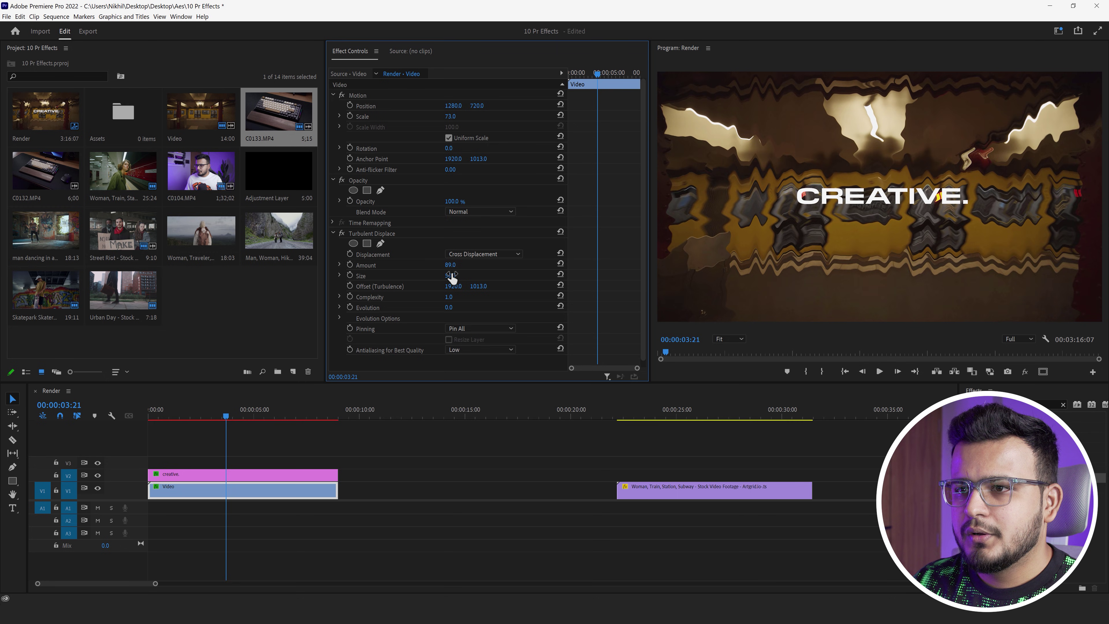
{"action": "left_click_drag", "start_coordinate": [452, 278], "coordinate": [463, 276]}
Step: Use Twist displacement with Amount 38 and Size 401, then preview around three seconds
{"action": "left_click", "coordinate": [483, 254]}
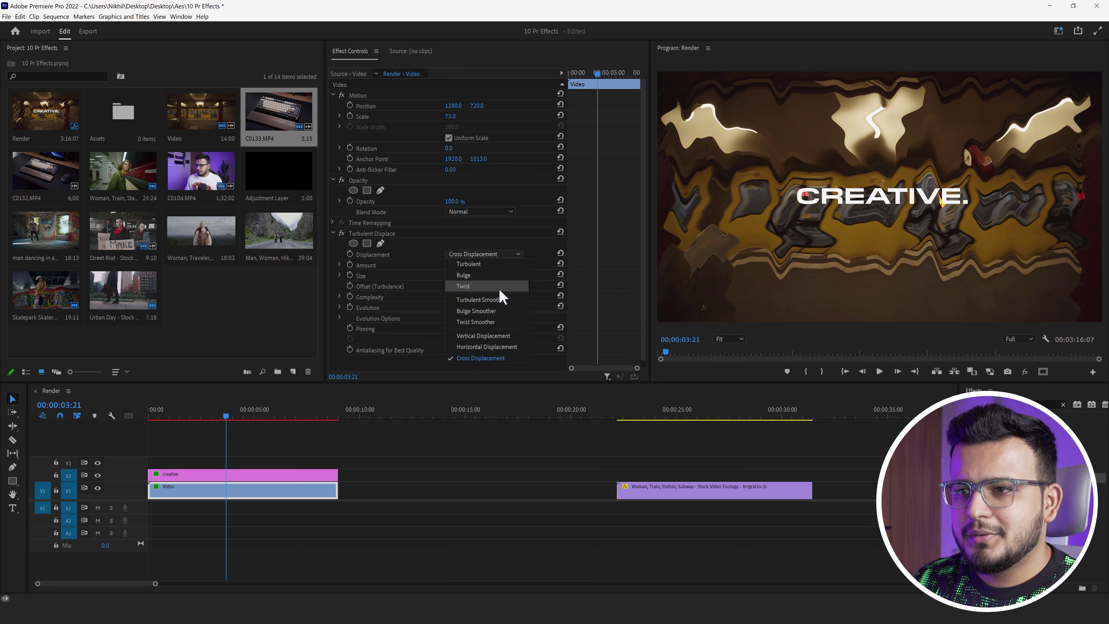
{"action": "key", "text": "Escape"}
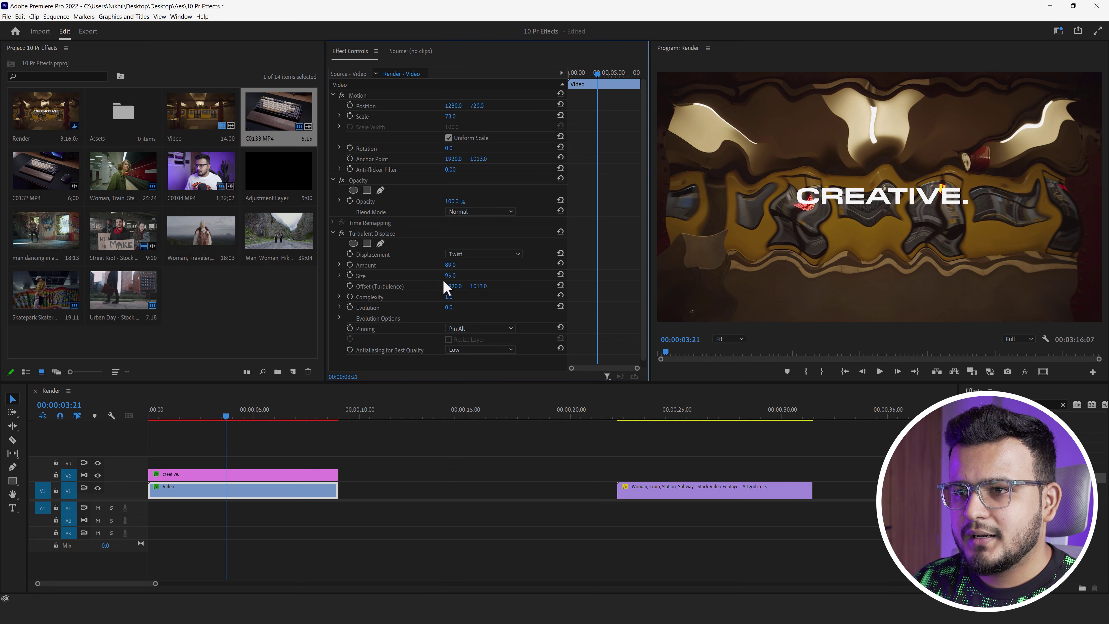
{"action": "mouse_move", "coordinate": [450, 265]}
{"action": "left_mouse_down"}
{"action": "mouse_move", "coordinate": [487, 303]}
{"action": "mouse_move", "coordinate": [523, 280]}
{"action": "left_mouse_up"}
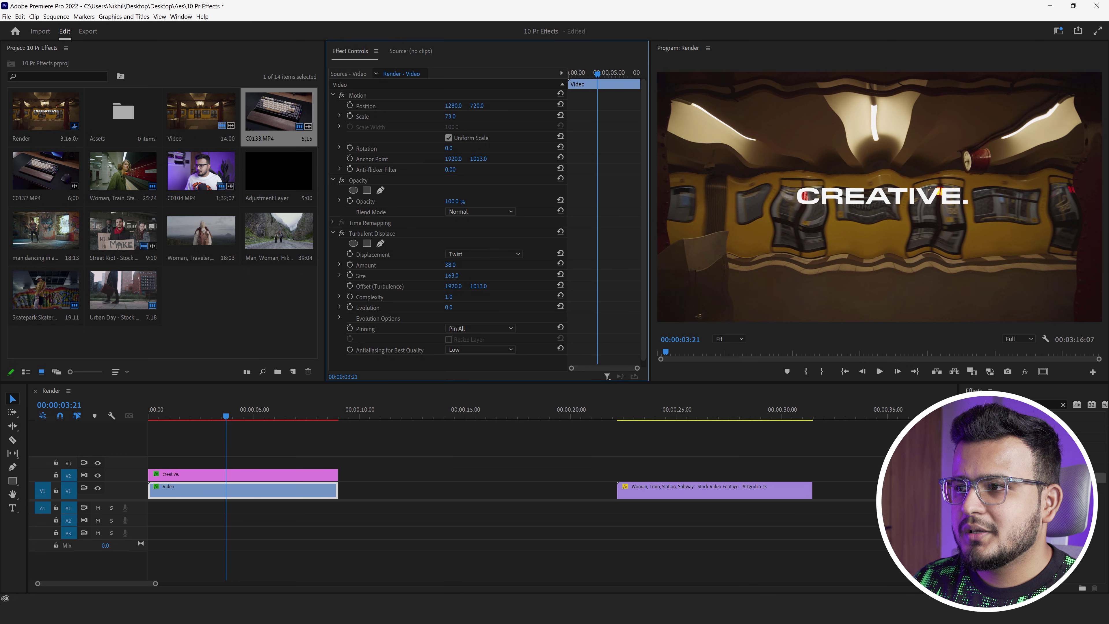
{"action": "left_click_drag", "start_coordinate": [451, 275], "coordinate": [46, 378]}
{"action": "left_click_drag", "start_coordinate": [171, 413], "coordinate": [220, 415]}
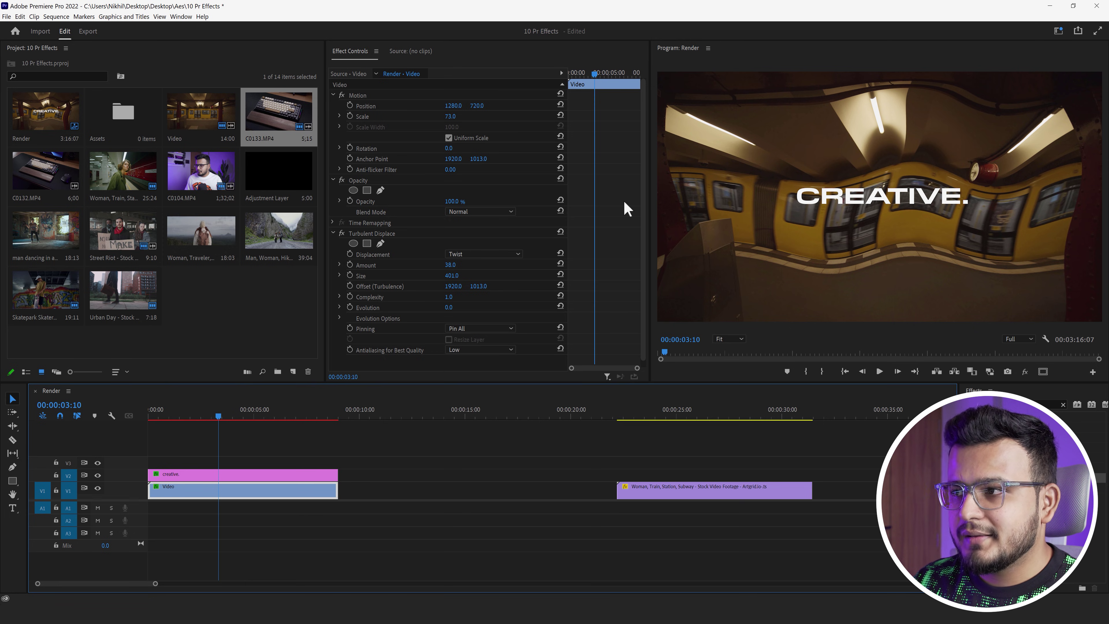
{"action": "left_click_drag", "start_coordinate": [179, 419], "coordinate": [144, 420]}
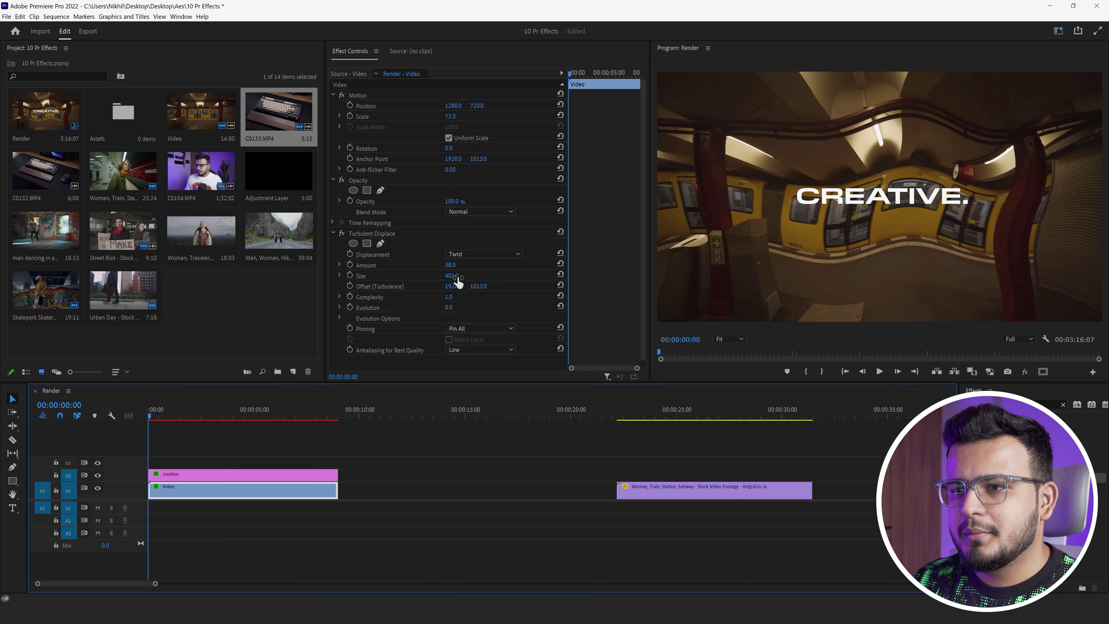
Step: Keyframe the Twist Amount at 94 at the sequence start and 0 at 00:00:07:03
{"action": "mouse_move", "coordinate": [448, 265]}
{"action": "left_mouse_down"}
{"action": "mouse_move", "coordinate": [477, 265]}
{"action": "mouse_move", "coordinate": [443, 265]}
{"action": "left_mouse_up"}
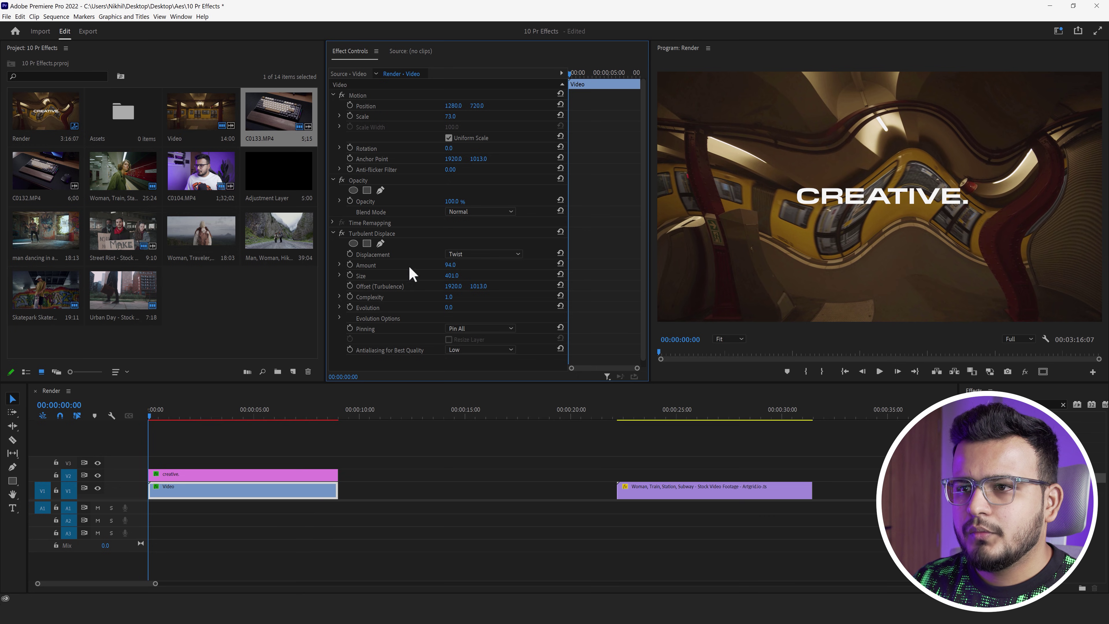
{"action": "left_click", "coordinate": [350, 264]}
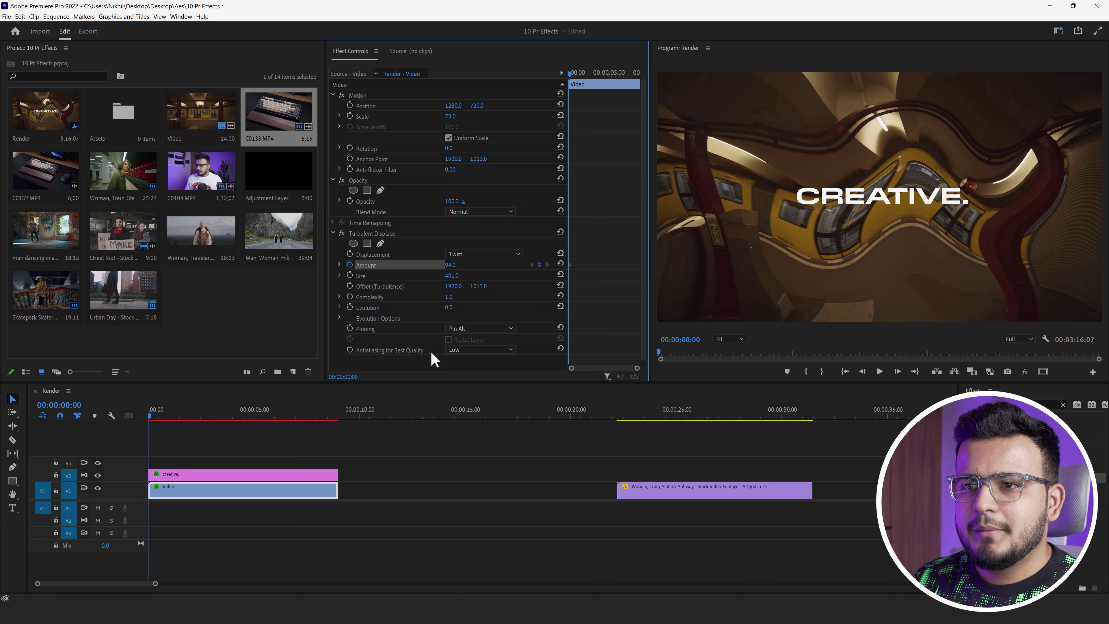
{"action": "mouse_move", "coordinate": [270, 417]}
{"action": "left_mouse_down"}
{"action": "mouse_move", "coordinate": [300, 416]}
{"action": "mouse_move", "coordinate": [296, 437]}
{"action": "left_mouse_up"}
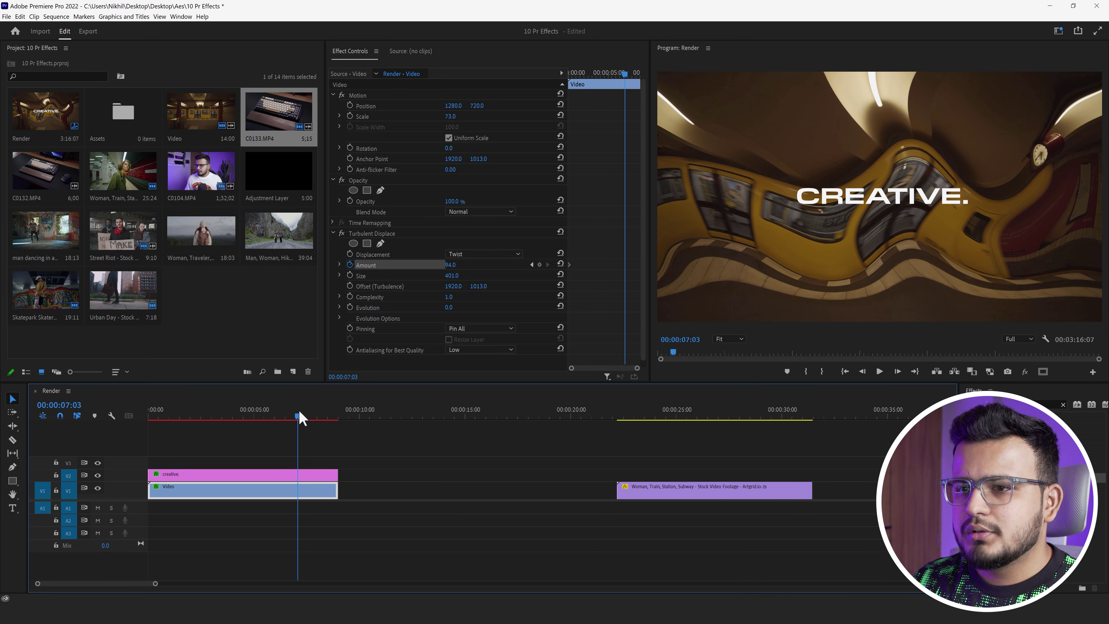
{"action": "left_click", "coordinate": [451, 264]}
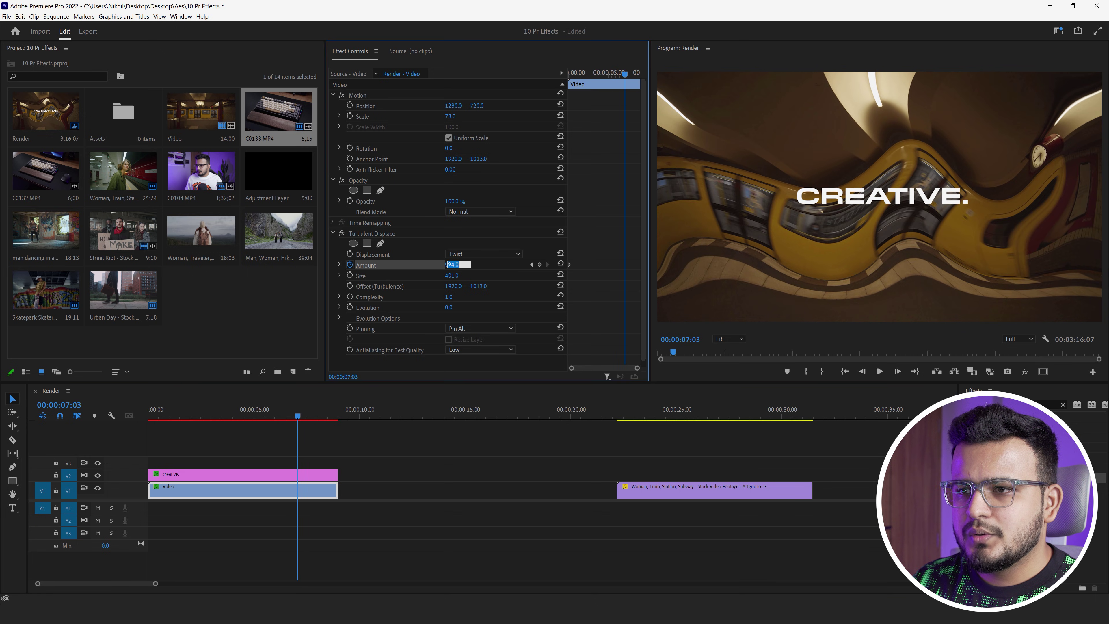
{"action": "left_click", "coordinate": [271, 456]}
{"action": "left_click_drag", "start_coordinate": [240, 415], "coordinate": [150, 415]}
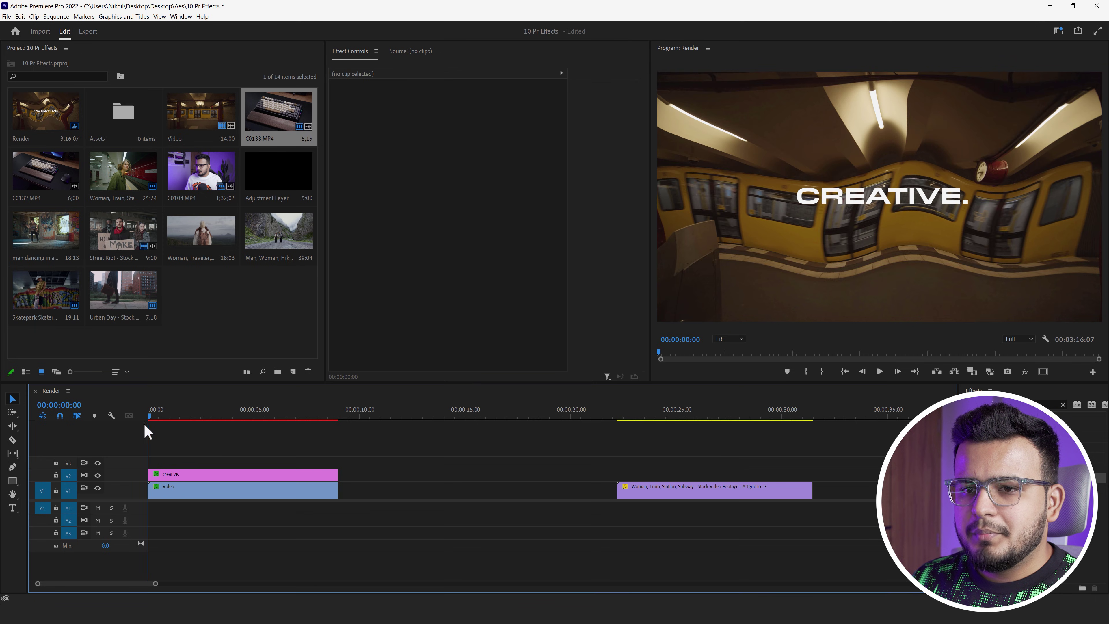
Step: Play back the animated warp and save the project with Ctrl+S
{"action": "key", "text": "space"}
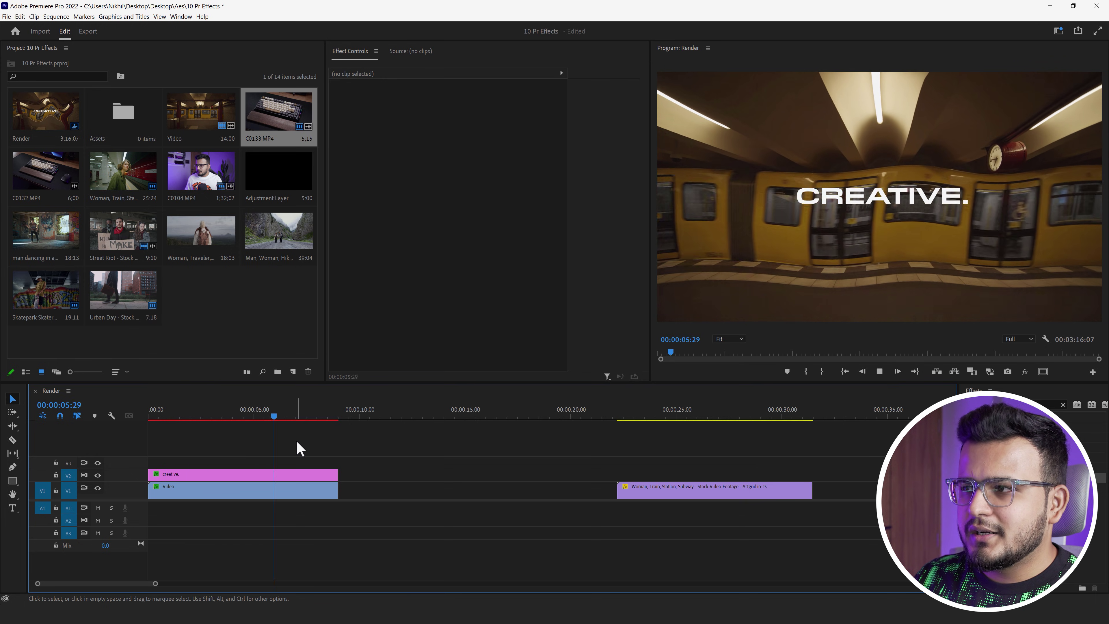
{"action": "left_click", "coordinate": [221, 417]}
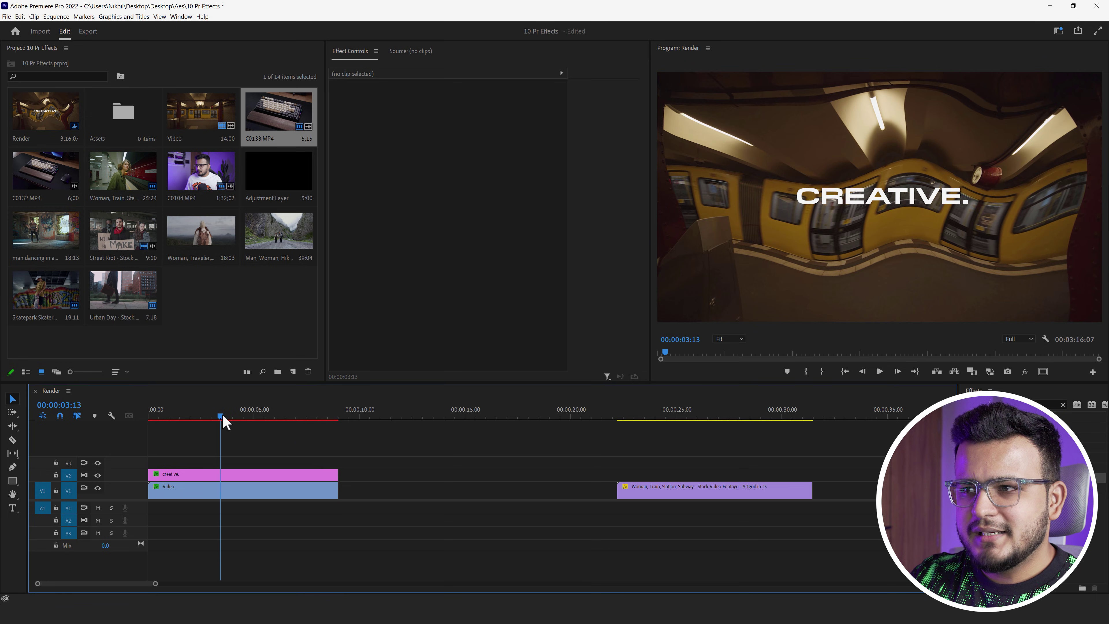
{"action": "left_click", "coordinate": [198, 418]}
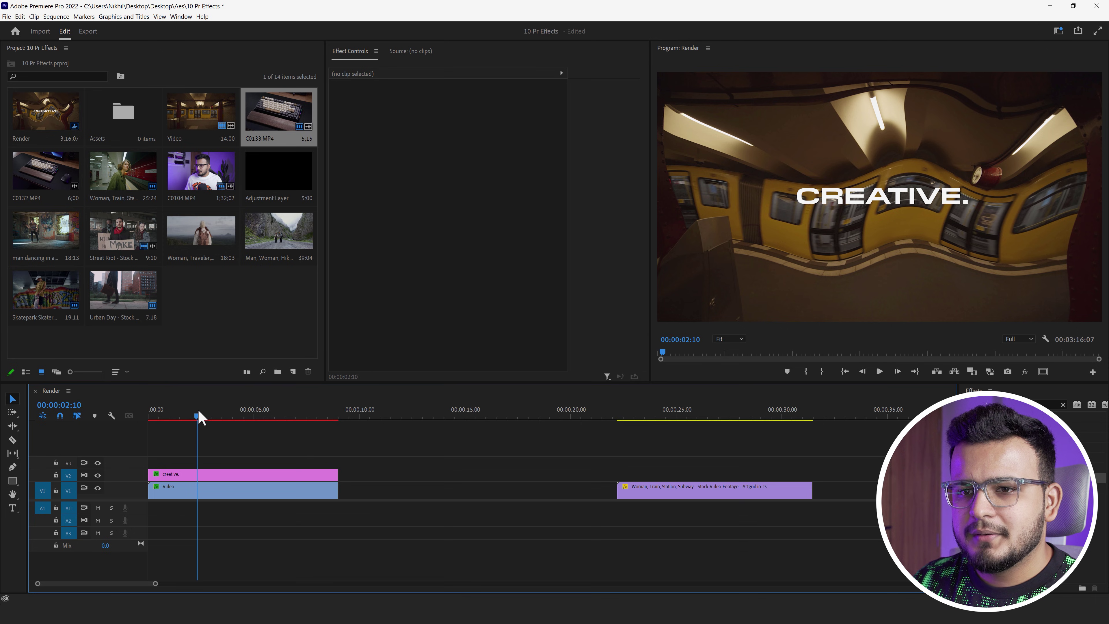
{"action": "key", "text": "ctrl+s"}
Step: Hide the V2 CREATIVE. title track and scrub back to review the warp alone
{"action": "key", "text": "space"}
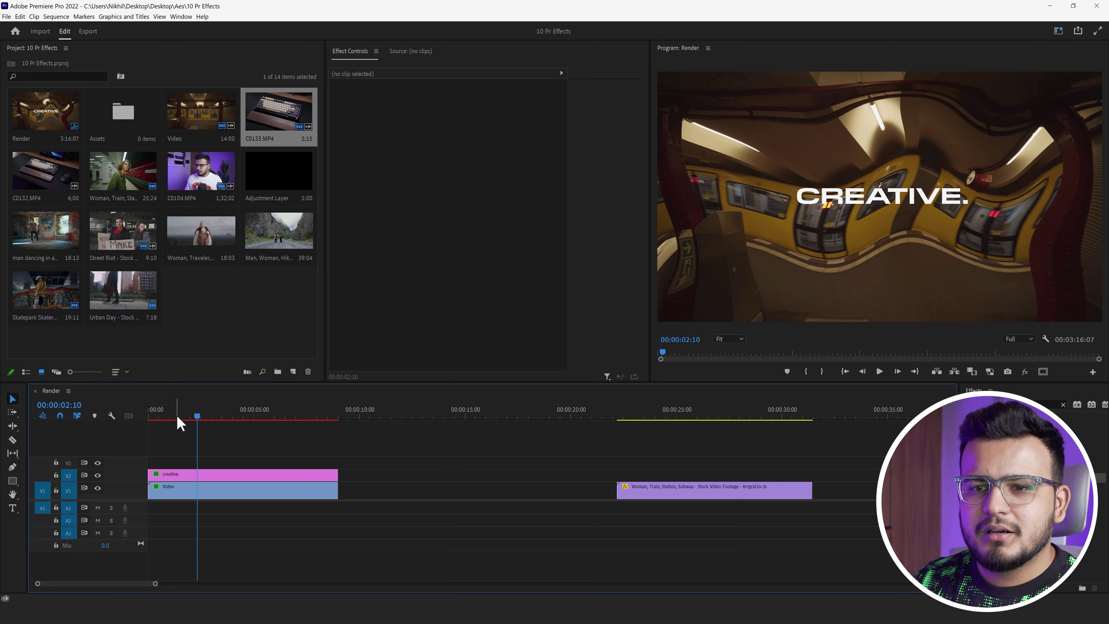
{"action": "left_click_drag", "start_coordinate": [177, 417], "coordinate": [160, 418]}
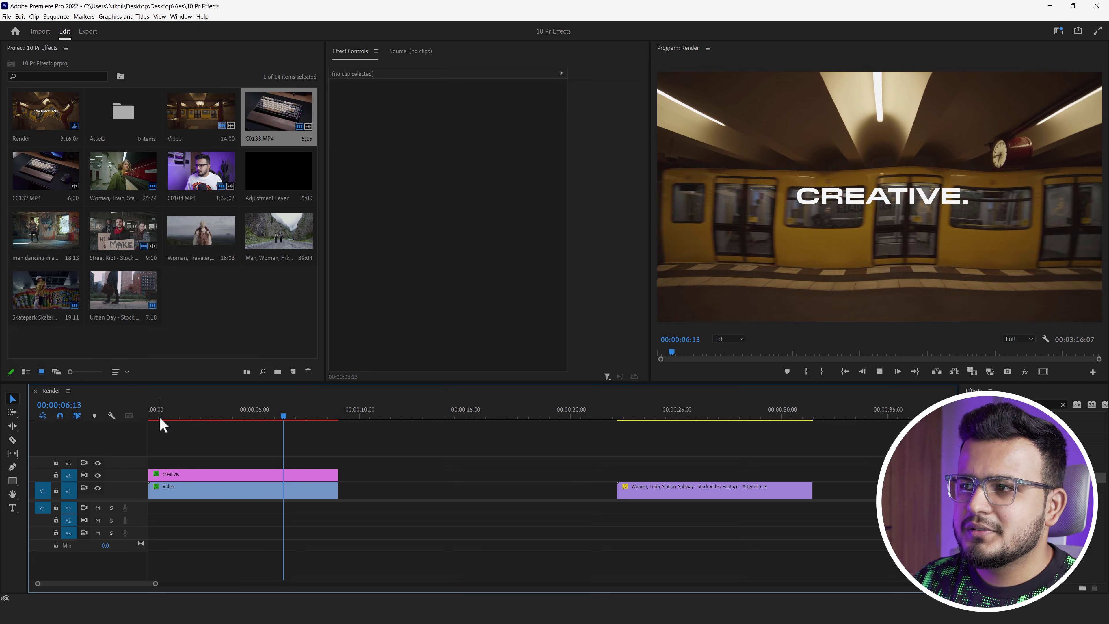
{"action": "left_click", "coordinate": [277, 417]}
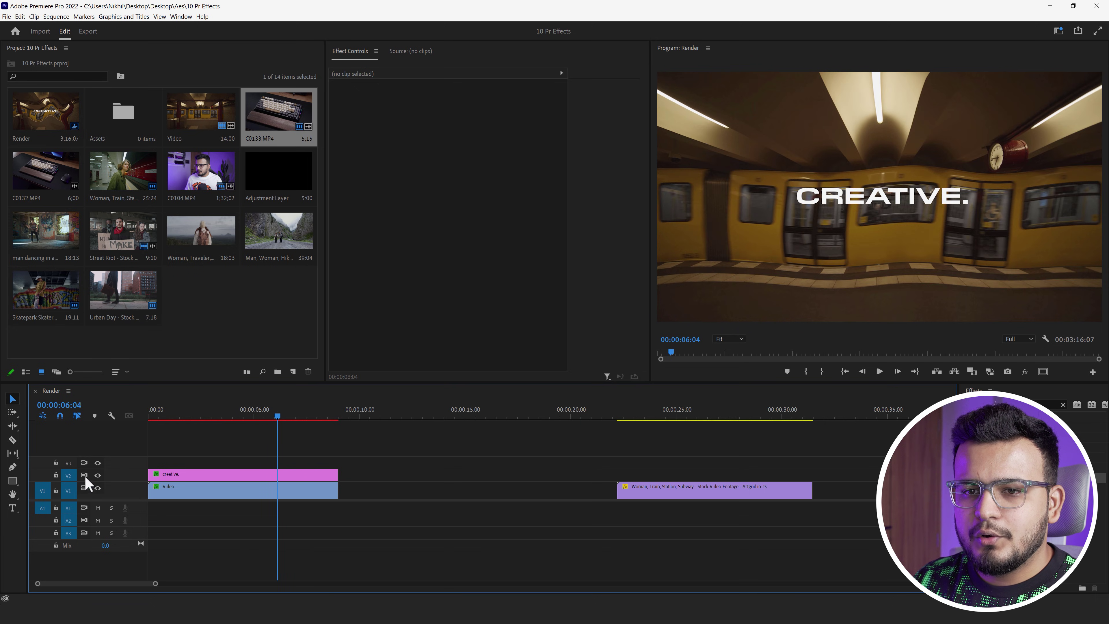
{"action": "left_click", "coordinate": [98, 475]}
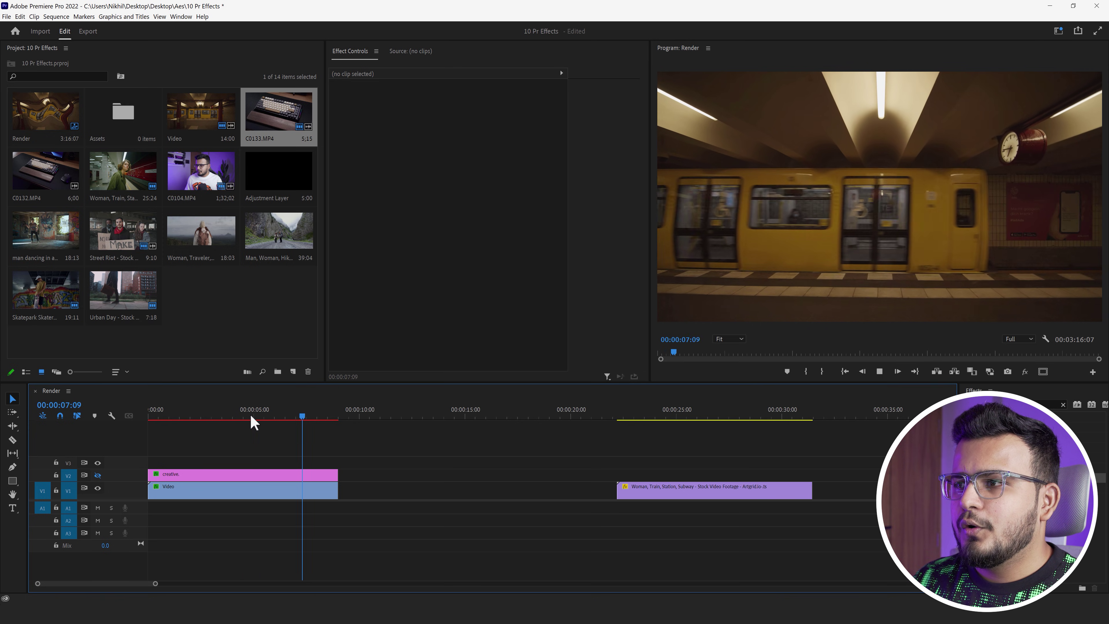
{"action": "mouse_move", "coordinate": [302, 417]}
{"action": "left_mouse_down"}
{"action": "mouse_move", "coordinate": [208, 425]}
{"action": "mouse_move", "coordinate": [249, 424]}
{"action": "left_mouse_up"}
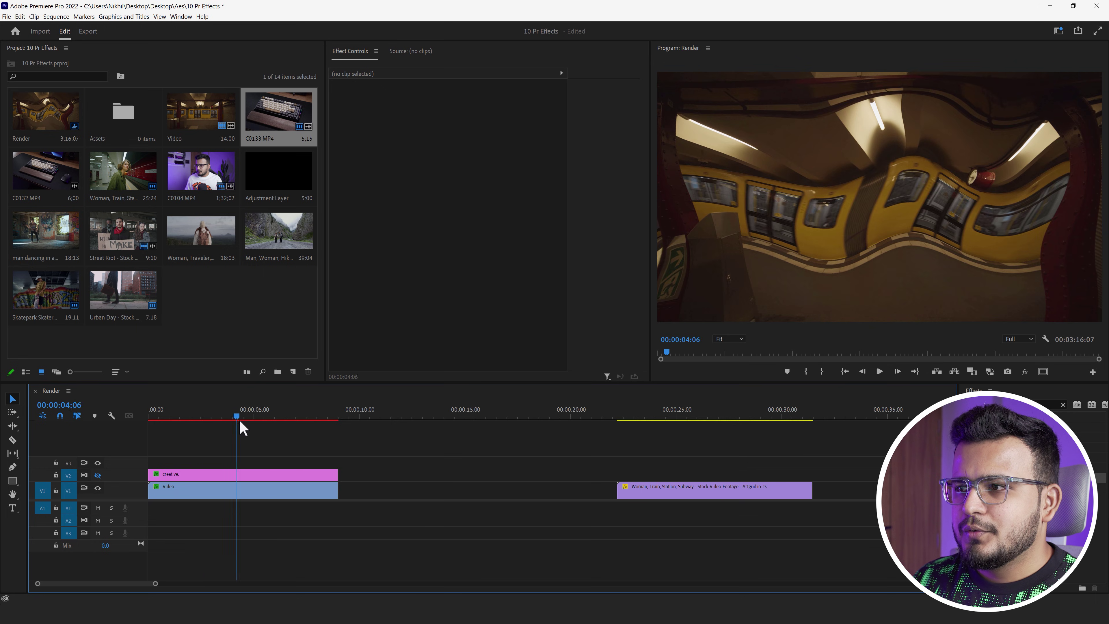
Step: Set Complexity to 1.0 and keyframe Evolution at 0° at the clip start
{"action": "left_click", "coordinate": [181, 493]}
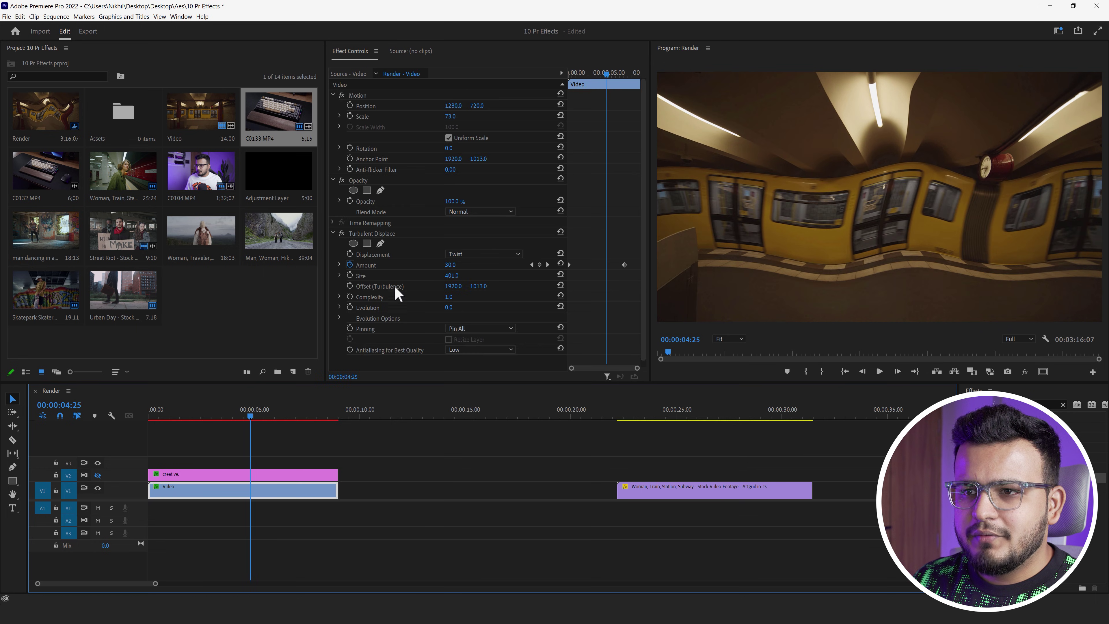
{"action": "left_click_drag", "start_coordinate": [448, 309], "coordinate": [289, 302]}
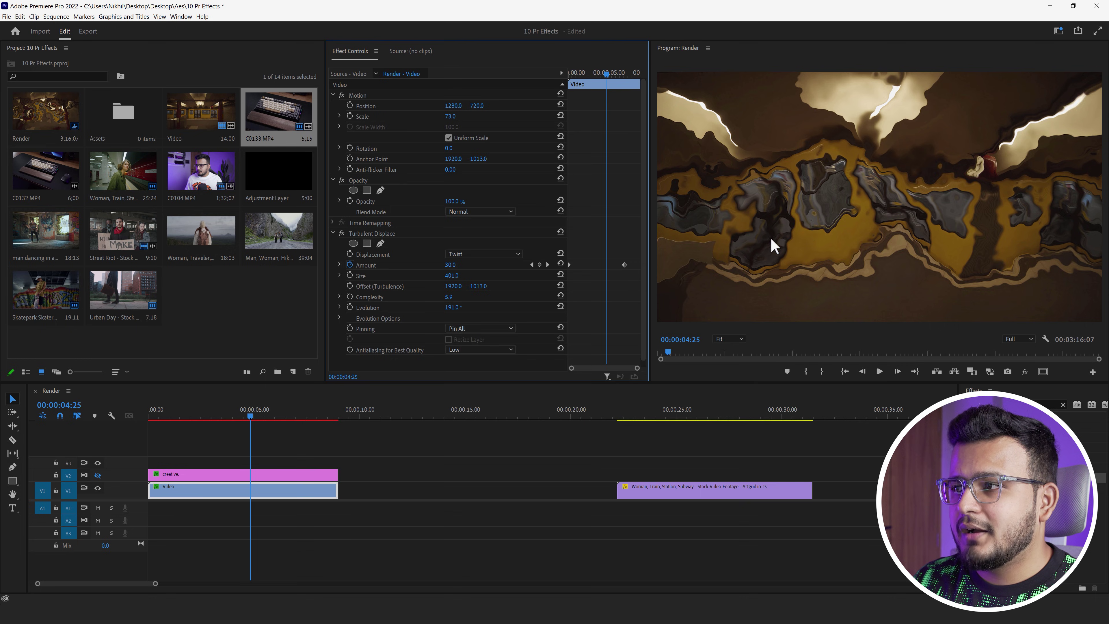
{"action": "key", "text": "ctrl+z"}
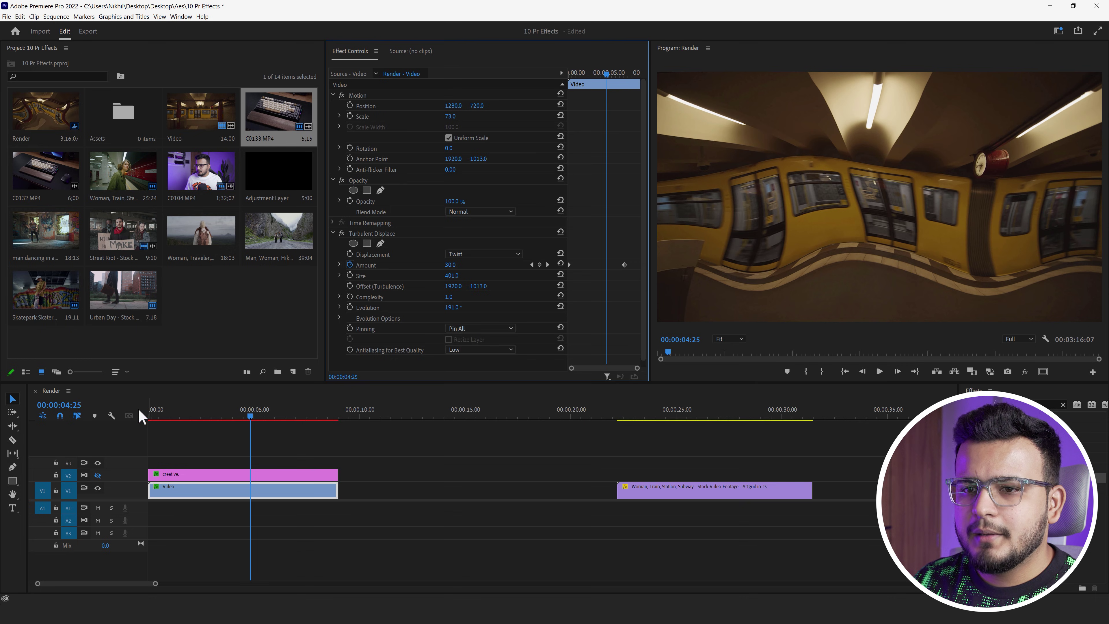
{"action": "left_click_drag", "start_coordinate": [163, 420], "coordinate": [123, 424]}
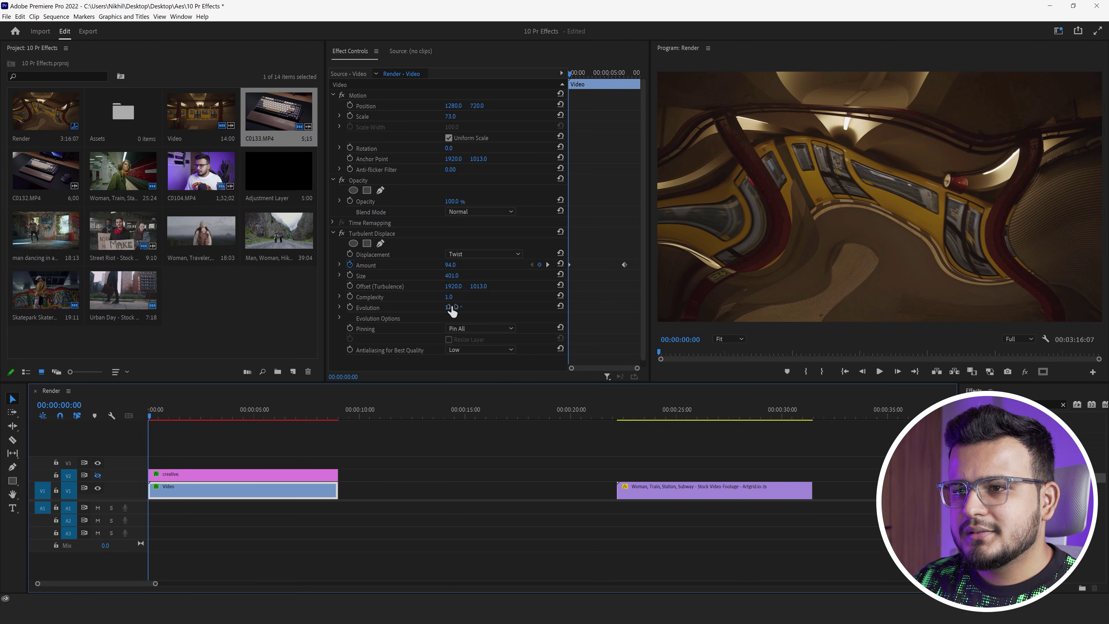
{"action": "left_click", "coordinate": [448, 308]}
{"action": "key", "text": "Return"}
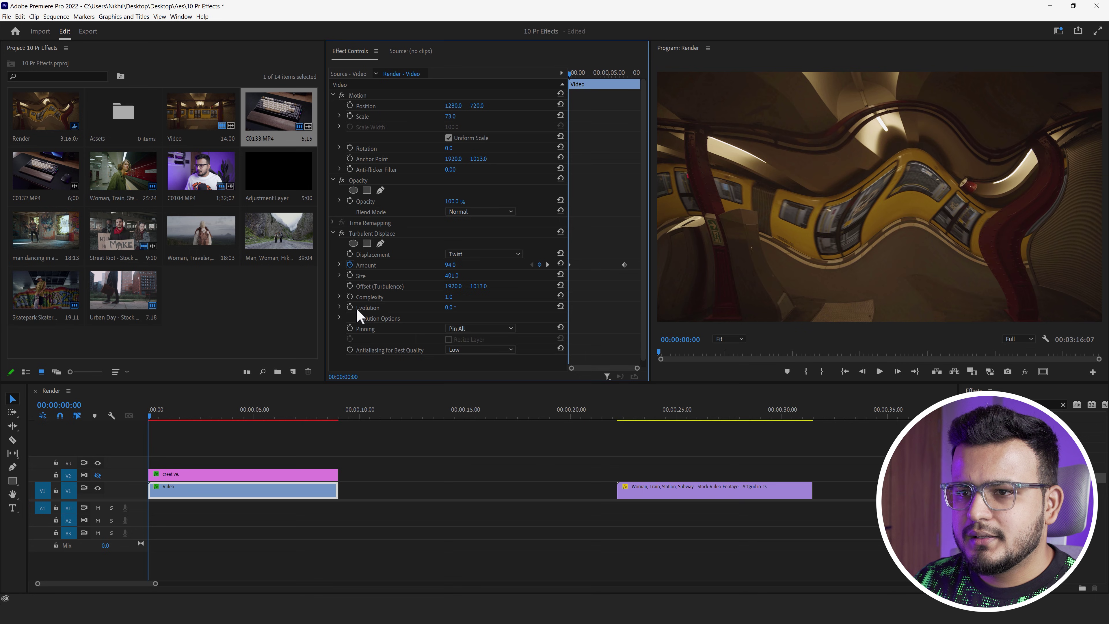
Step: Add a raised Evolution keyframe at 00:00:06:01 and play back the swirling twist
{"action": "left_click", "coordinate": [274, 415]}
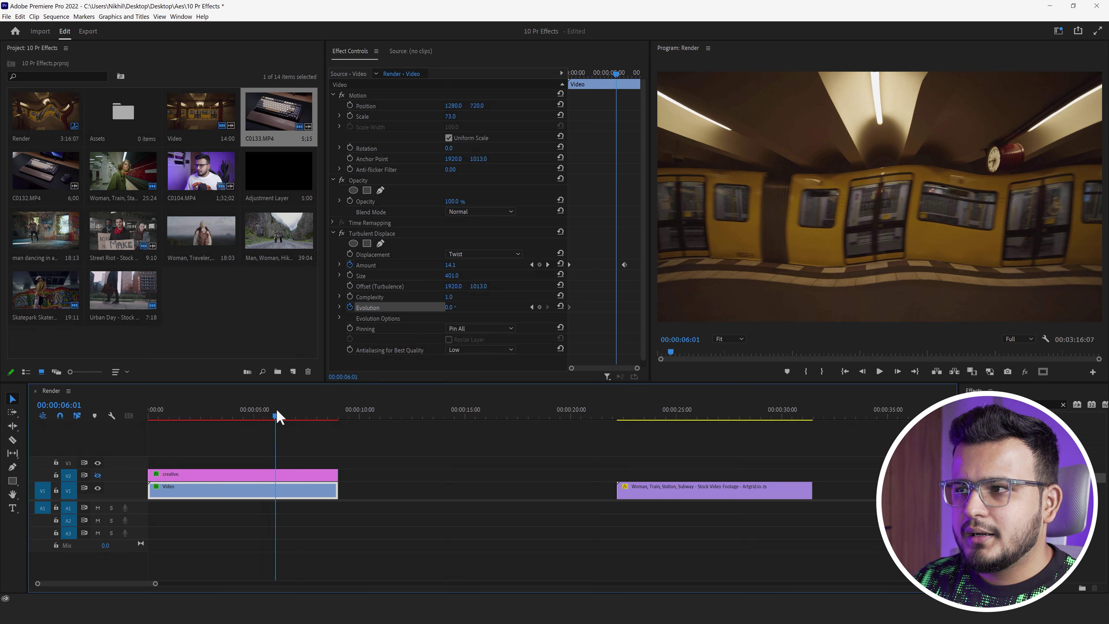
{"action": "left_click_drag", "start_coordinate": [450, 307], "coordinate": [536, 307]}
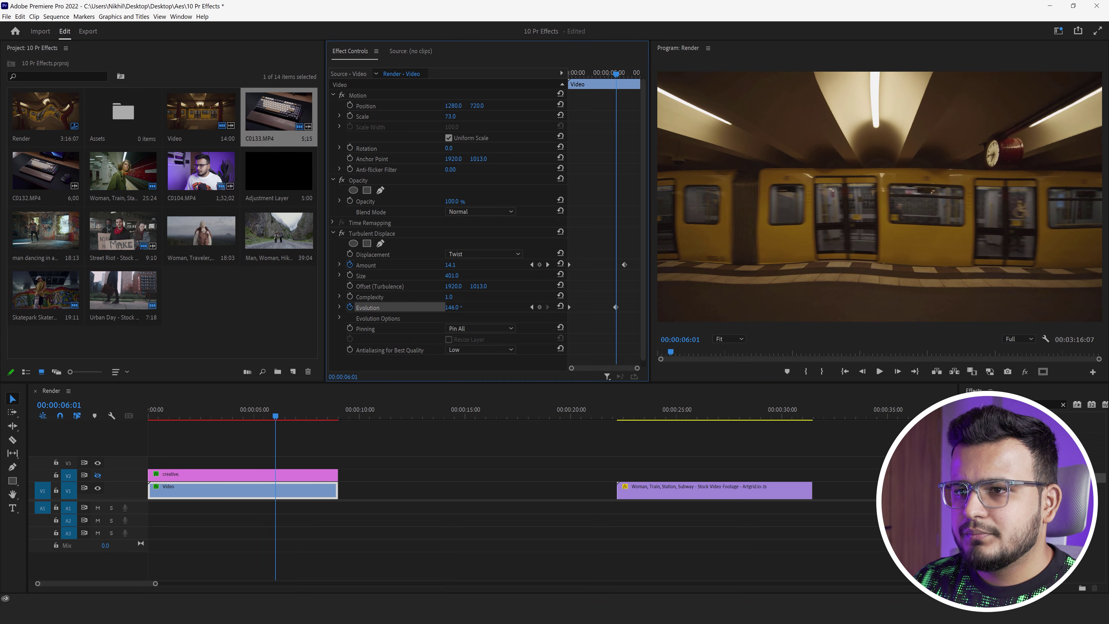
{"action": "left_click", "coordinate": [171, 417]}
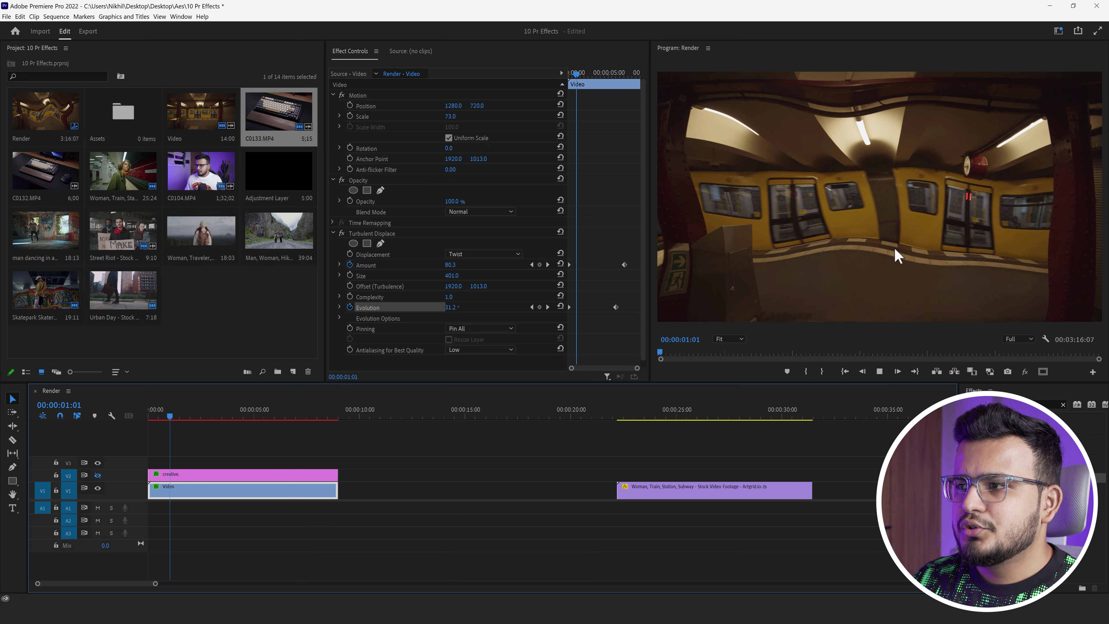
{"action": "key", "text": "space"}
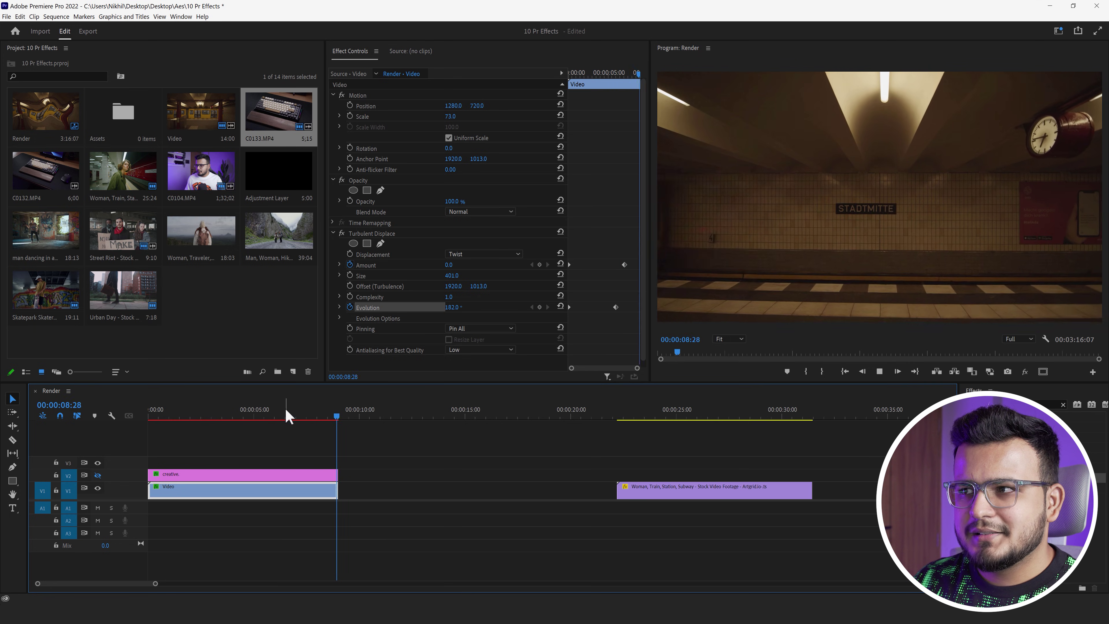
{"action": "left_click", "coordinate": [253, 413]}
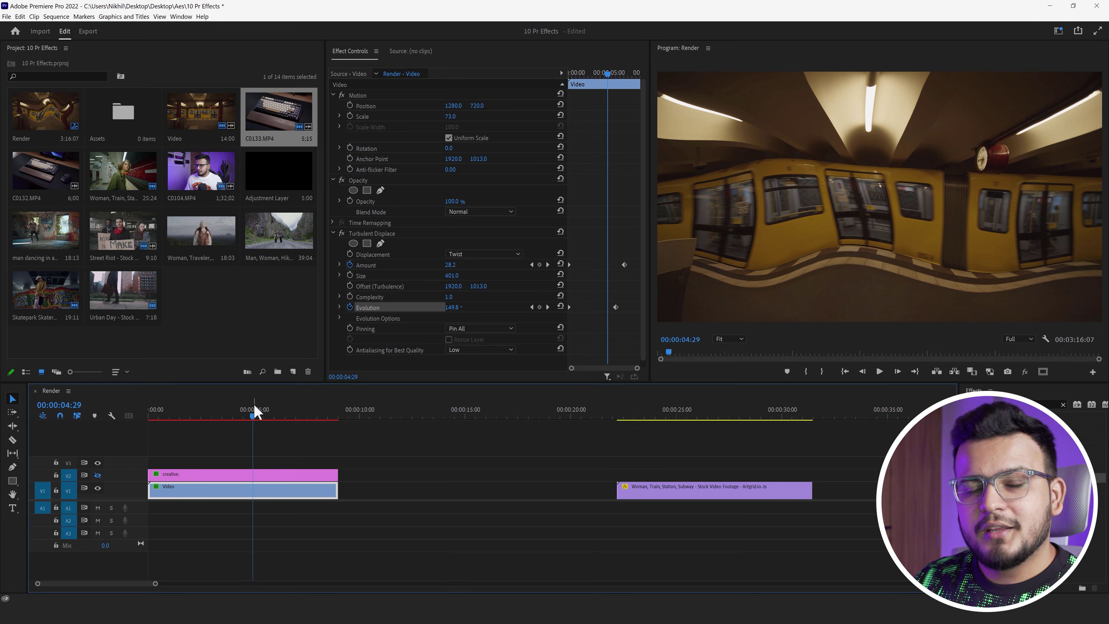
Step: Scroll the timeline and scrub into the Woman, Train, Station clip around 25 seconds
{"action": "scroll", "coordinate": [279, 417], "scroll_direction": "down", "scroll_amount": 3}
{"action": "left_click", "coordinate": [494, 415]}
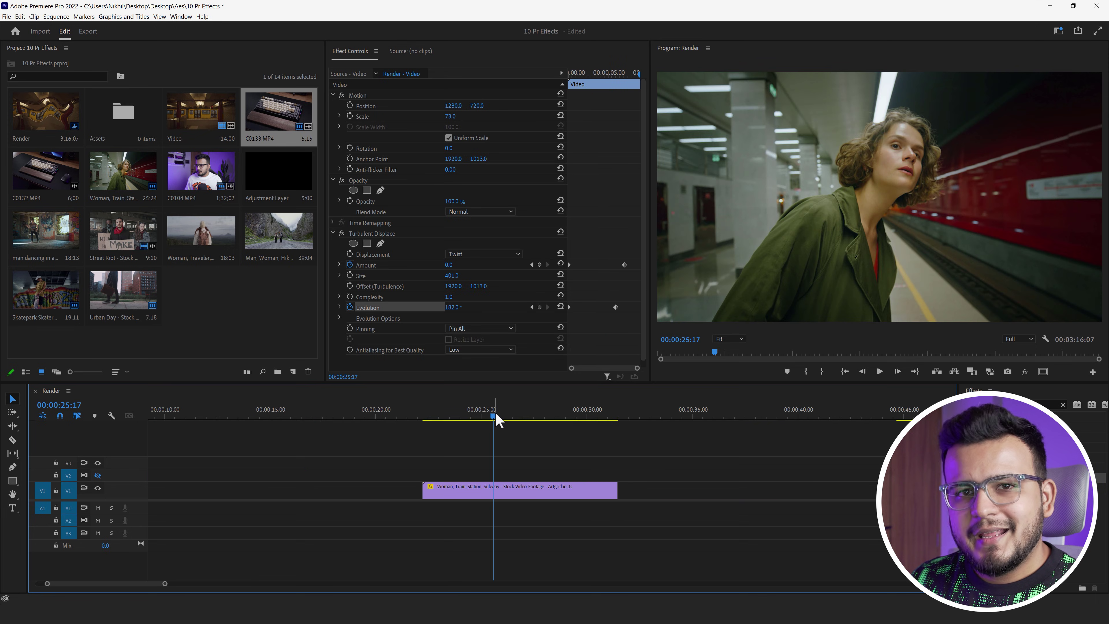
{"action": "left_click_drag", "start_coordinate": [496, 417], "coordinate": [517, 417]}
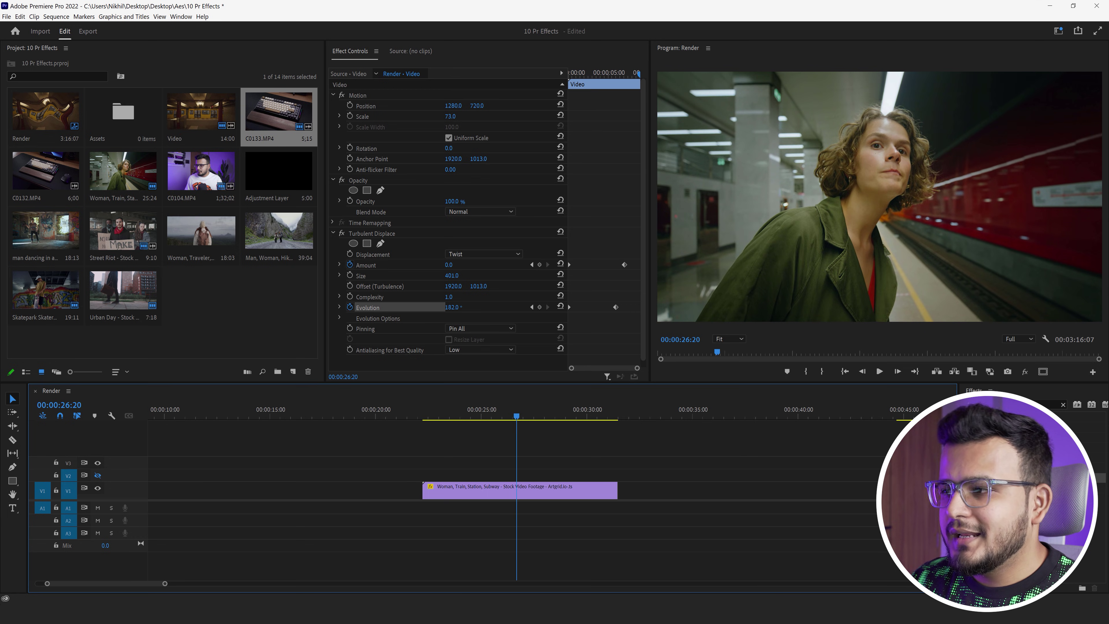
Step: Apply the Tint effect to the Woman, Train, Station clip, turning it black-and-white at 00:00:24:05
{"action": "left_click", "coordinate": [1047, 404]}
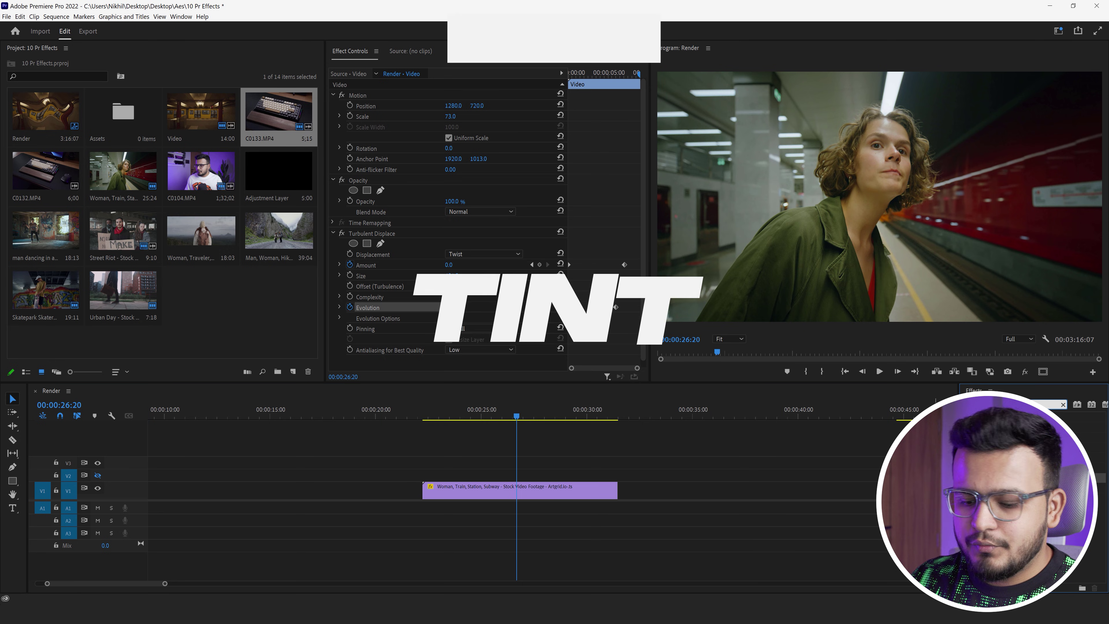
{"action": "left_click_drag", "start_coordinate": [987, 432], "coordinate": [551, 491]}
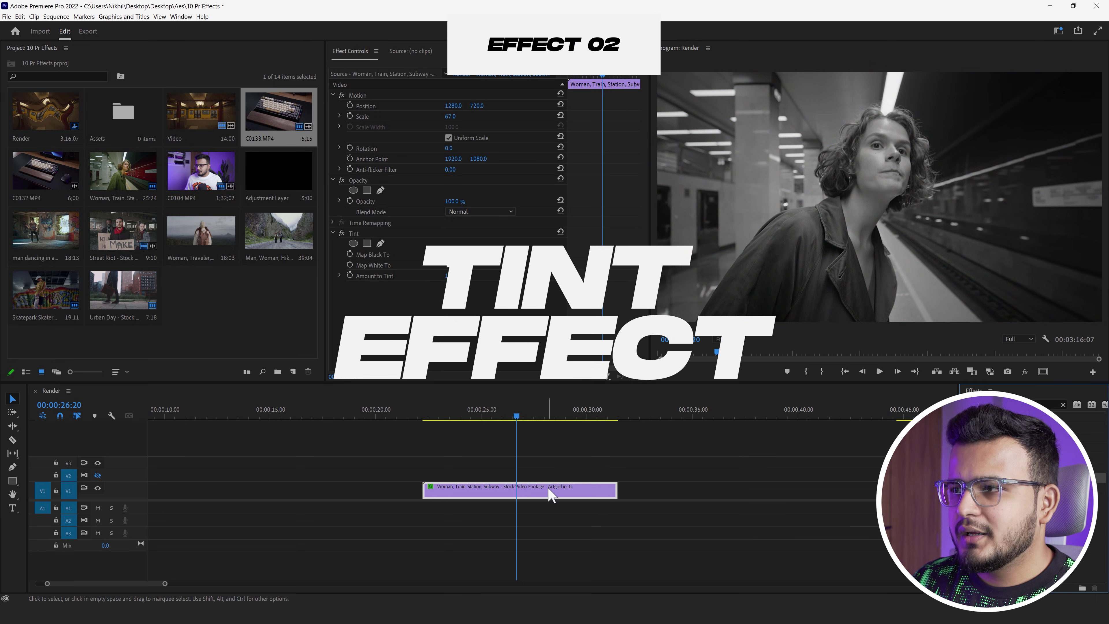
{"action": "left_click", "coordinate": [464, 414]}
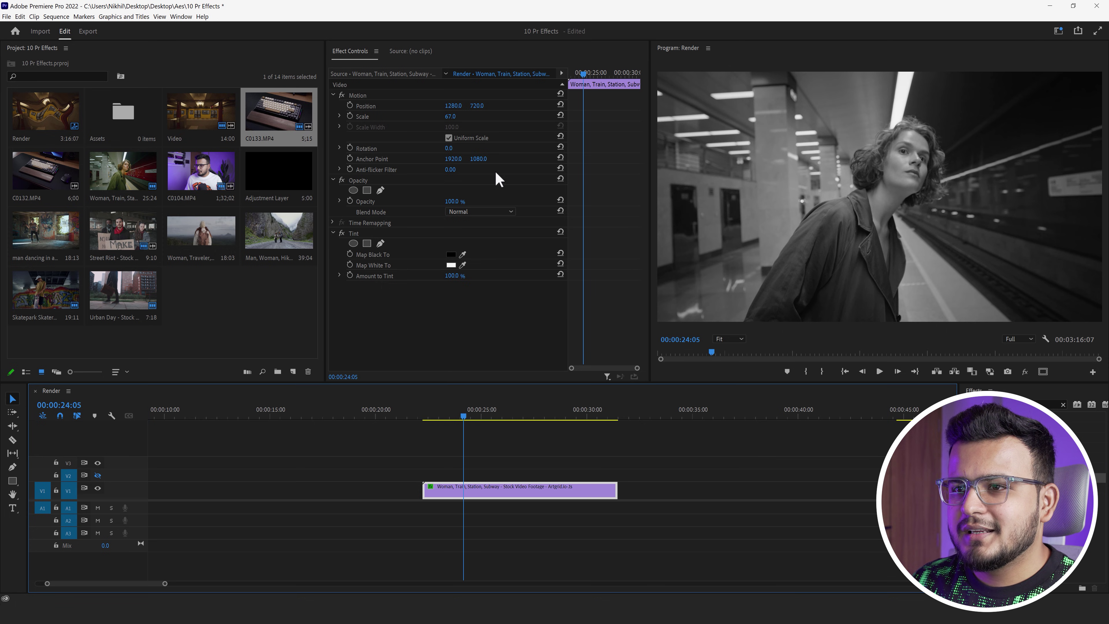
{"action": "left_click", "coordinate": [450, 254]}
{"action": "key", "text": "Escape"}
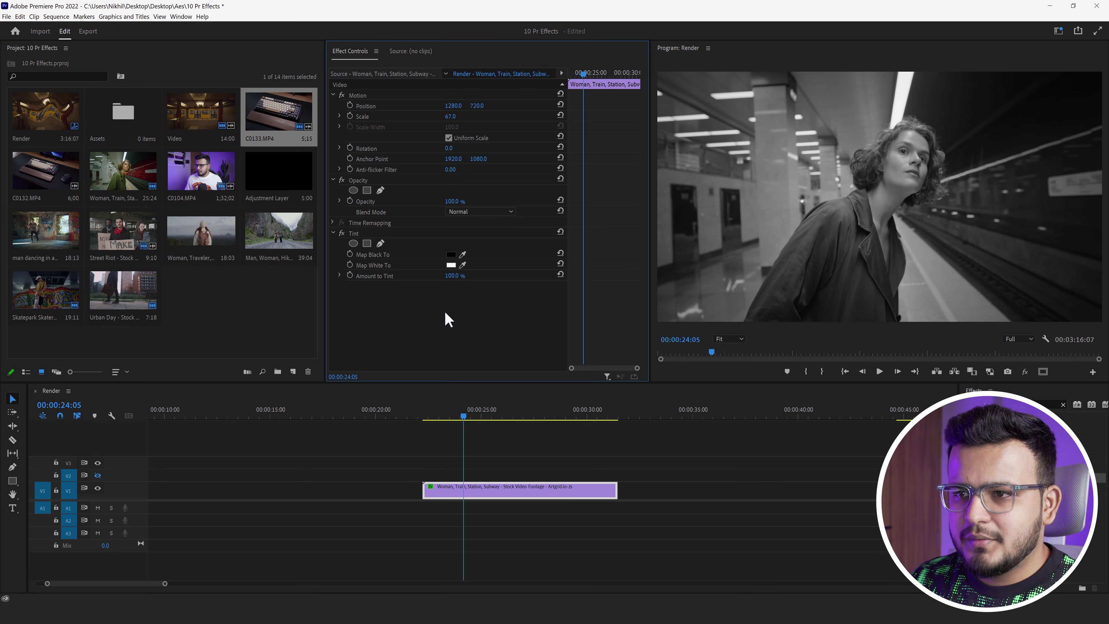
Step: Set the Tint's Map Black To colour to a dark purple
{"action": "left_click", "coordinate": [450, 254]}
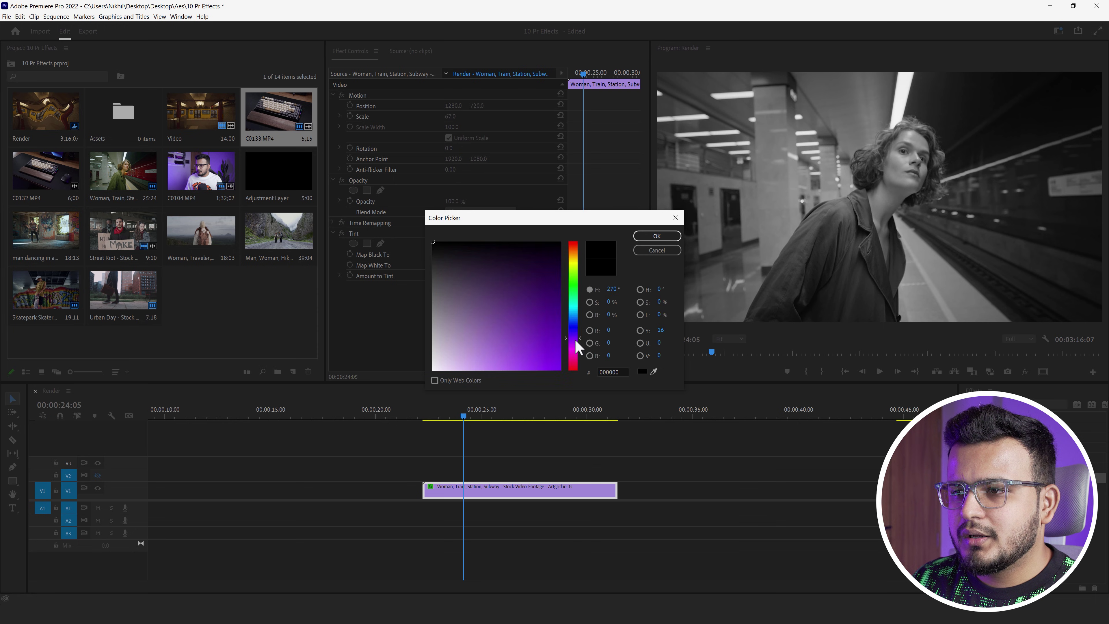
{"action": "left_click_drag", "start_coordinate": [575, 339], "coordinate": [575, 349]}
{"action": "left_click_drag", "start_coordinate": [550, 299], "coordinate": [564, 290]}
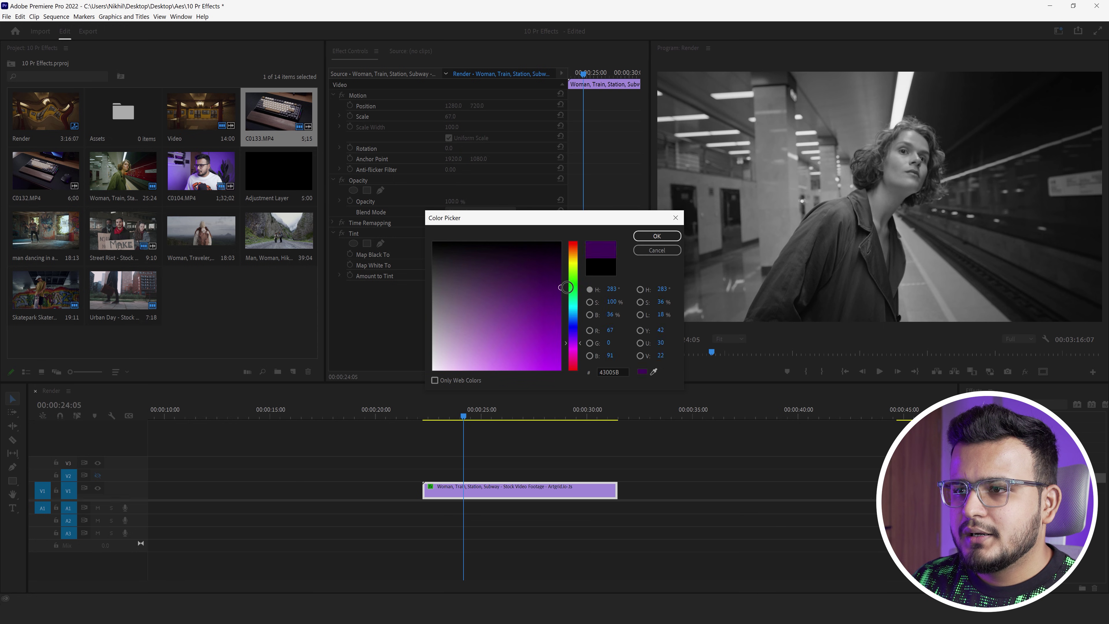
{"action": "left_click", "coordinate": [656, 236]}
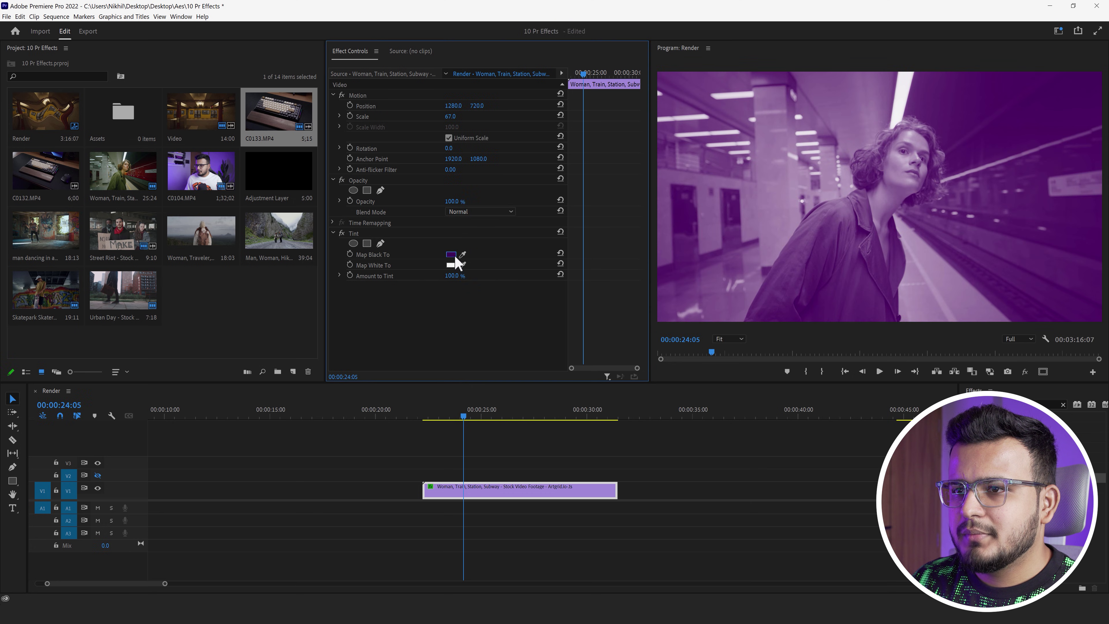
{"action": "left_click", "coordinate": [450, 254]}
{"action": "left_click_drag", "start_coordinate": [555, 279], "coordinate": [565, 269]}
{"action": "left_click", "coordinate": [656, 235]}
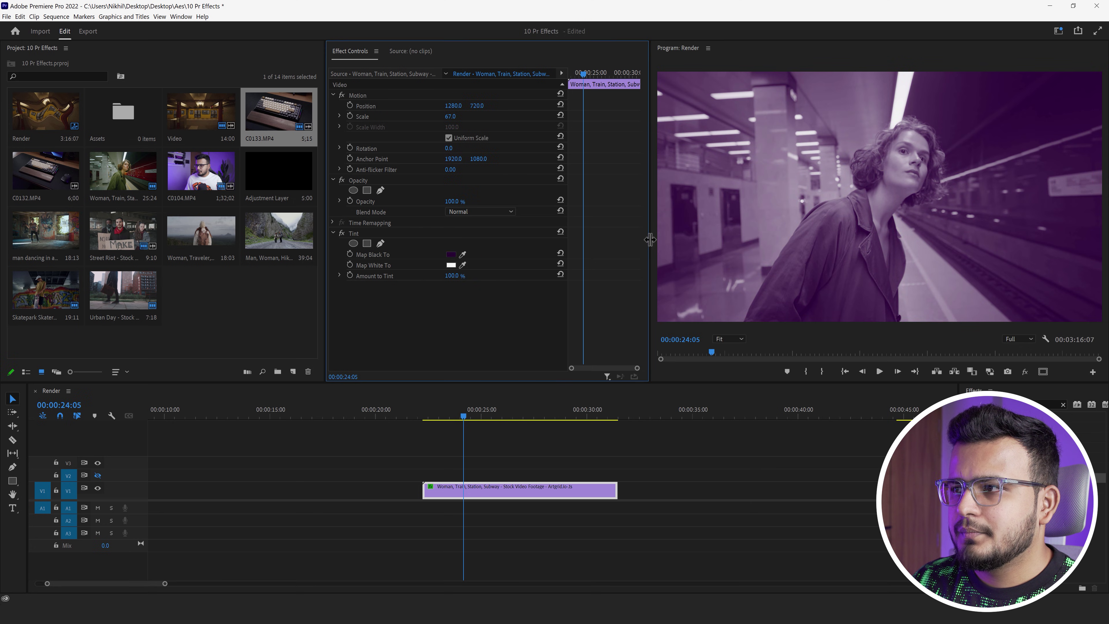
Step: Set Map White To to a dark orange and preview the tinted clip across frames
{"action": "left_click", "coordinate": [450, 265]}
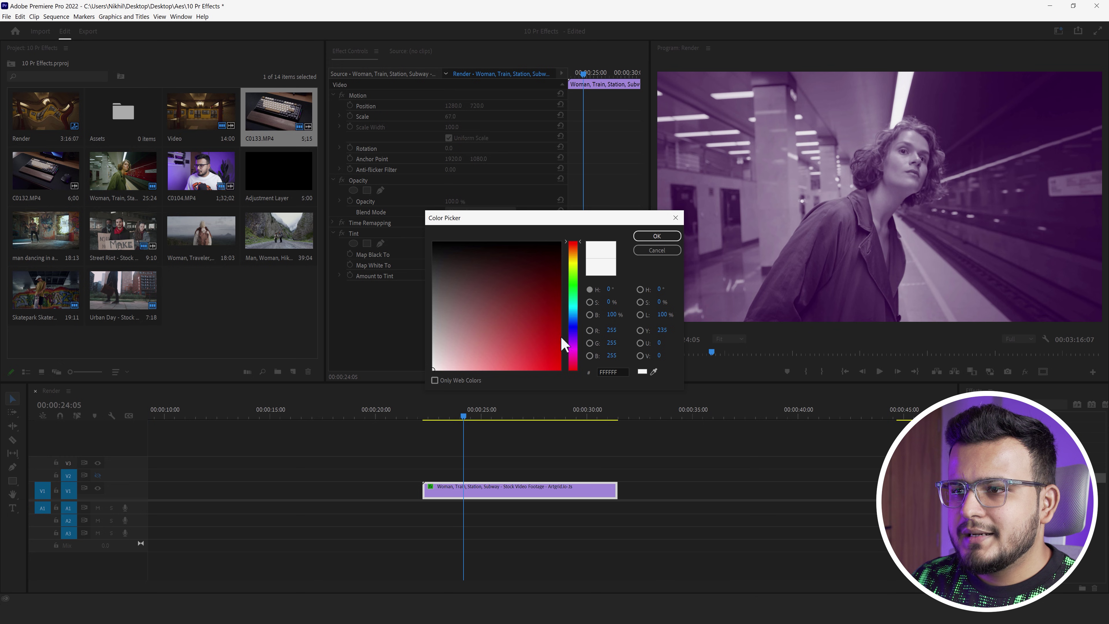
{"action": "left_click_drag", "start_coordinate": [574, 349], "coordinate": [580, 257]}
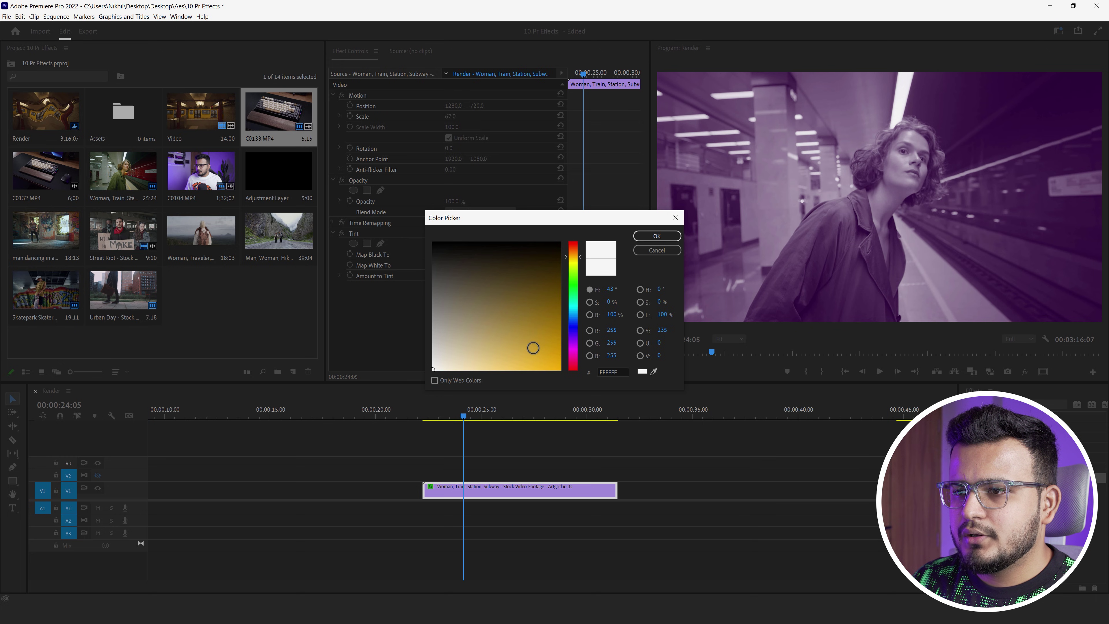
{"action": "left_click", "coordinate": [561, 342]}
{"action": "left_click", "coordinate": [493, 362]}
{"action": "key", "text": "Return"}
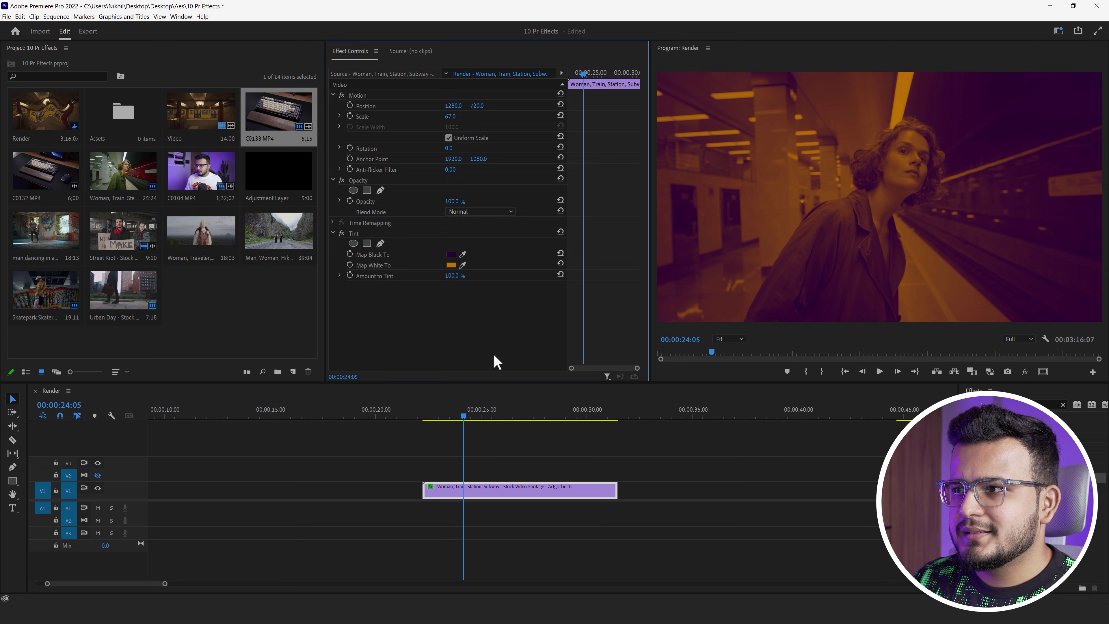
{"action": "left_click", "coordinate": [454, 417]}
{"action": "left_click_drag", "start_coordinate": [459, 413], "coordinate": [543, 415]}
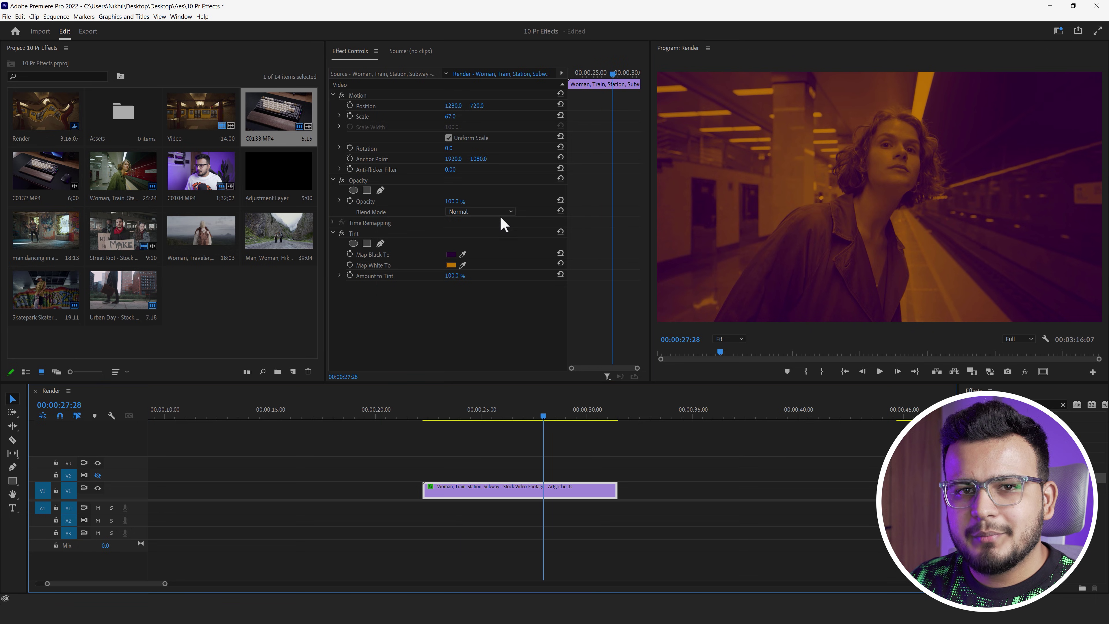
Step: Try lower Amount to Tint values, restore it to 100%, and start picking pink highlights
{"action": "mouse_move", "coordinate": [453, 282]}
{"action": "left_mouse_down"}
{"action": "mouse_move", "coordinate": [434, 281]}
{"action": "mouse_move", "coordinate": [446, 276]}
{"action": "left_mouse_up"}
{"action": "left_click_drag", "start_coordinate": [447, 419], "coordinate": [519, 418]}
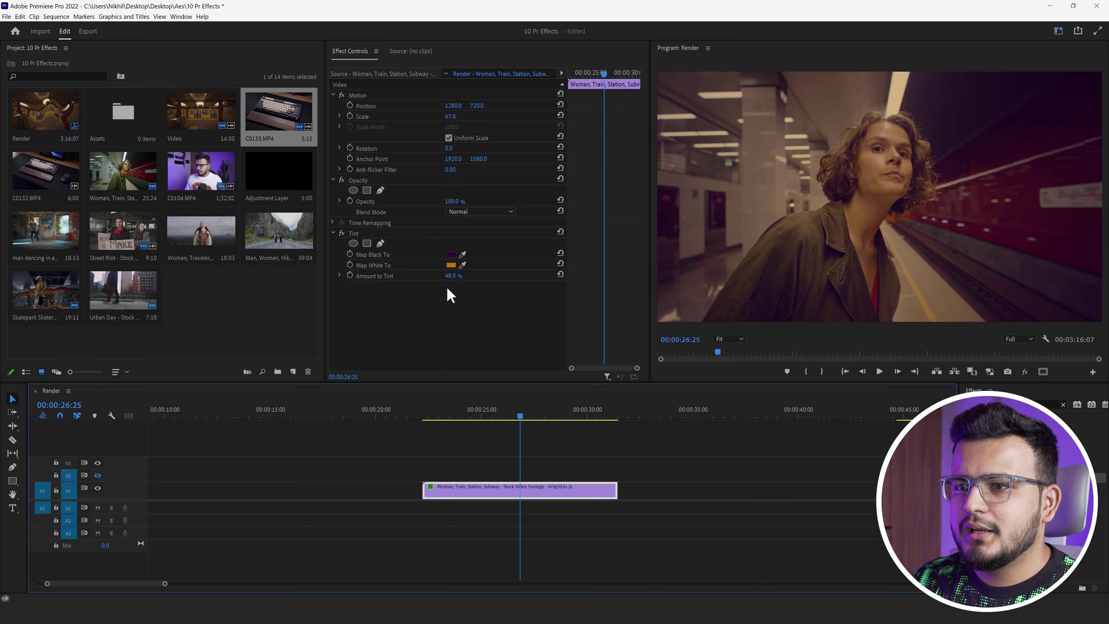
{"action": "left_click_drag", "start_coordinate": [453, 275], "coordinate": [489, 275]}
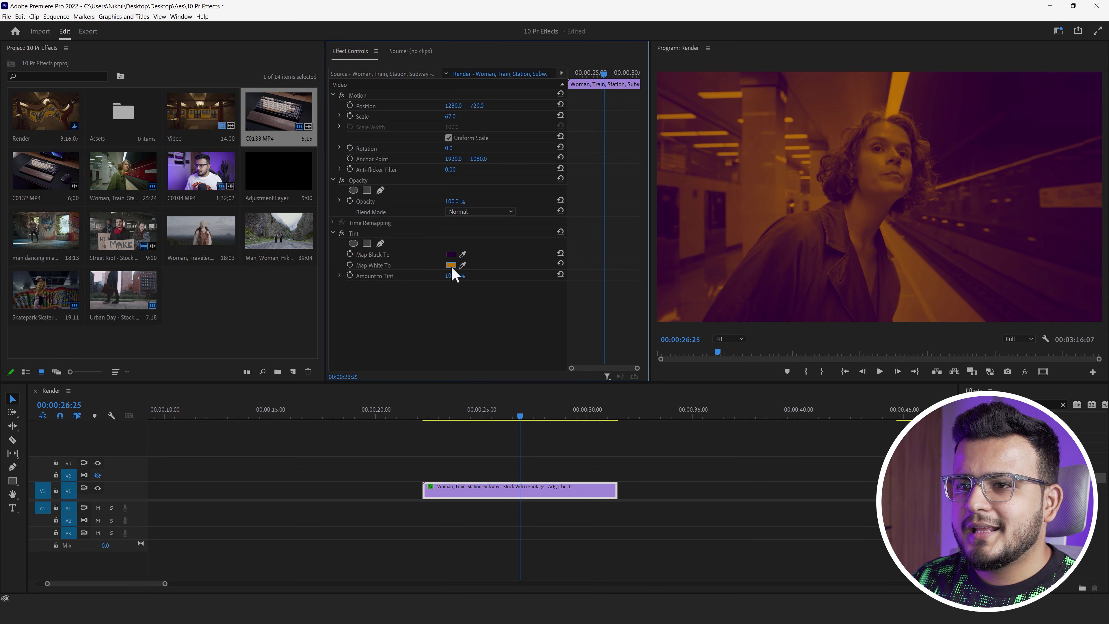
{"action": "left_click", "coordinate": [451, 267]}
{"action": "left_click", "coordinate": [574, 361]}
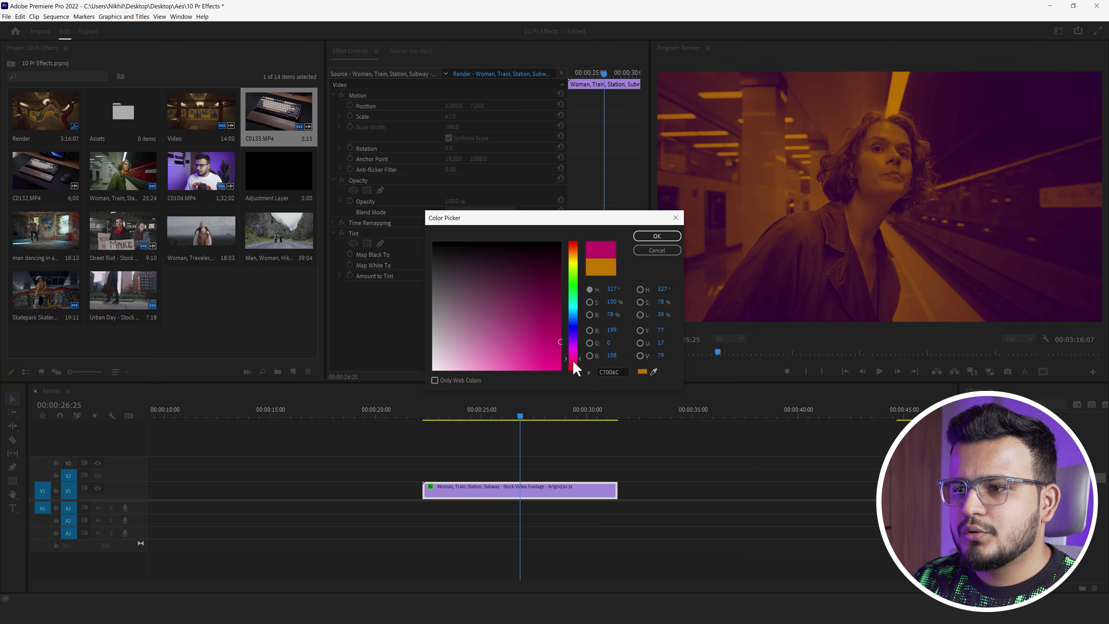
Step: Map the Tint's blacks to dark navy and whites to pink, then preview a later frame
{"action": "left_click", "coordinate": [647, 235]}
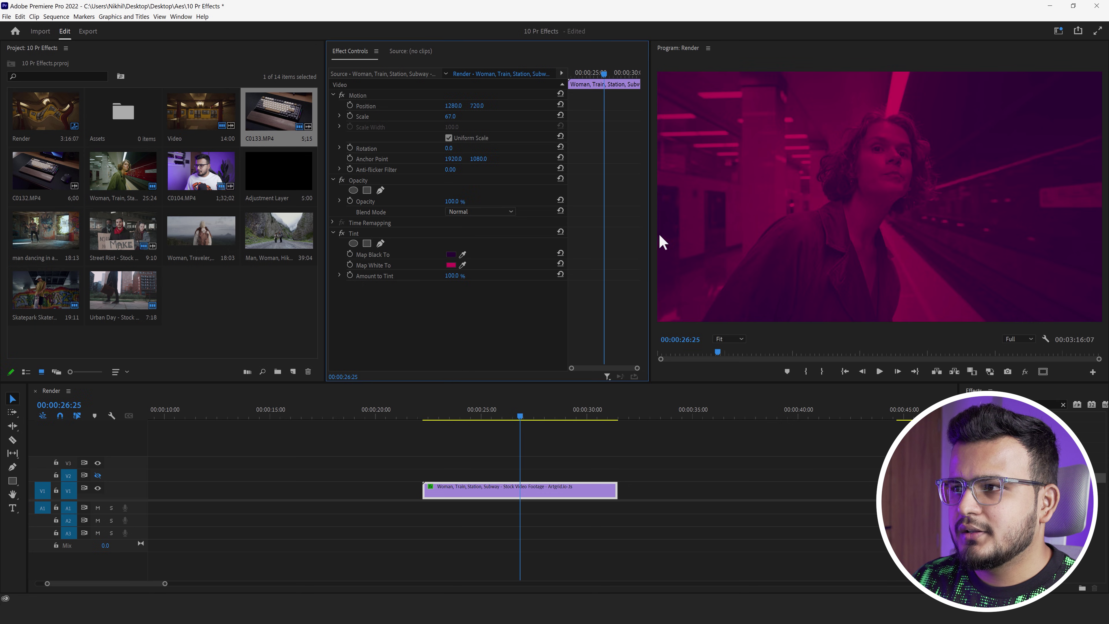
{"action": "left_click", "coordinate": [454, 255]}
{"action": "left_click", "coordinate": [576, 327]}
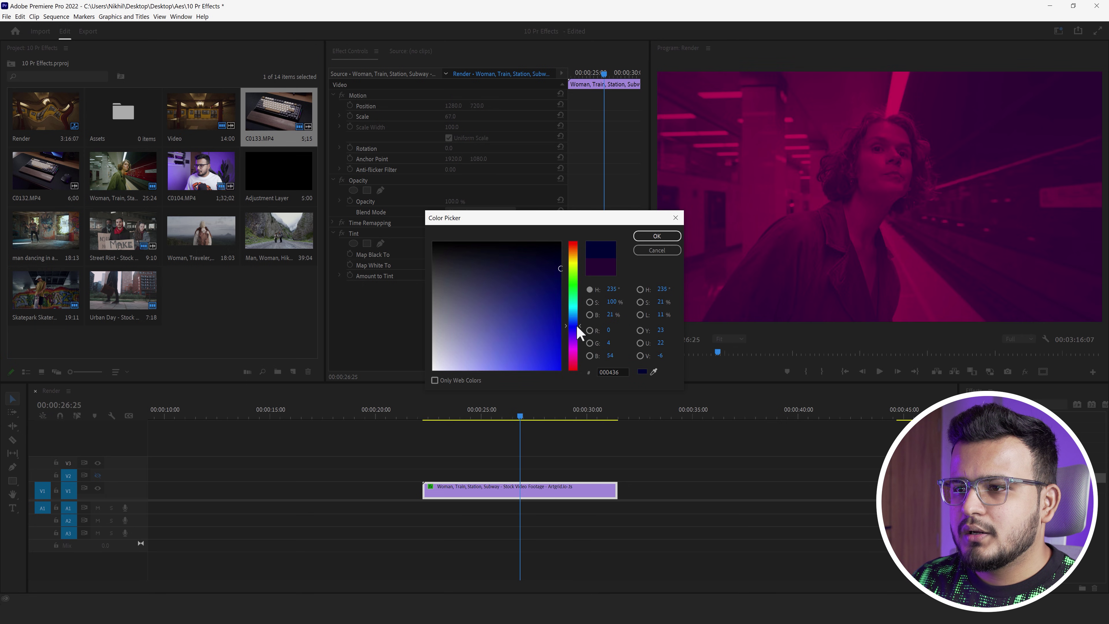
{"action": "left_click", "coordinate": [661, 238]}
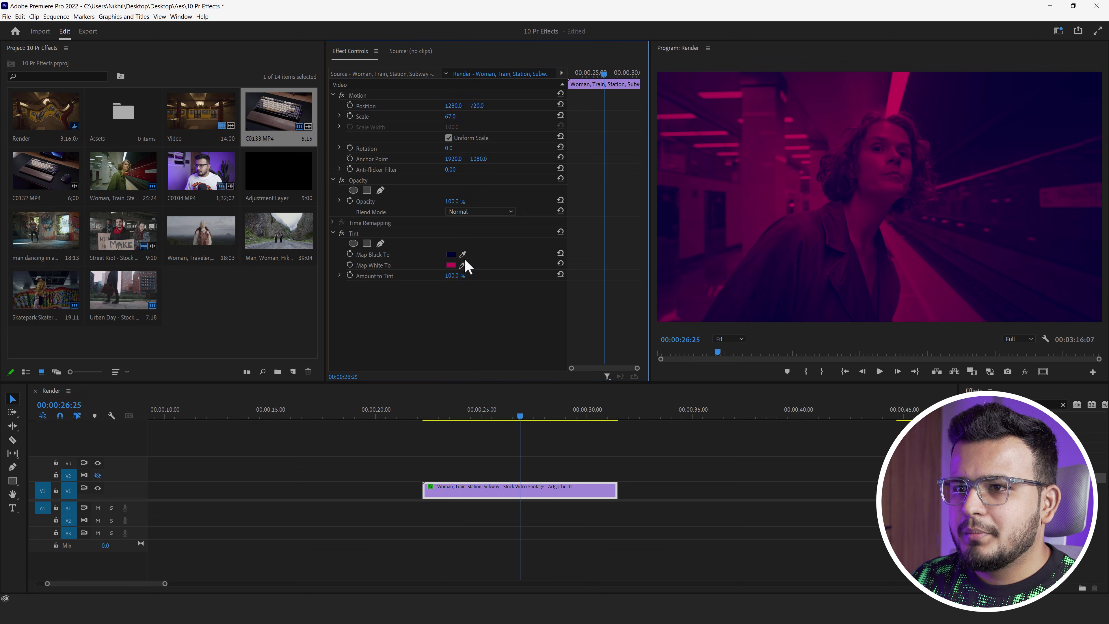
{"action": "left_click", "coordinate": [451, 265]}
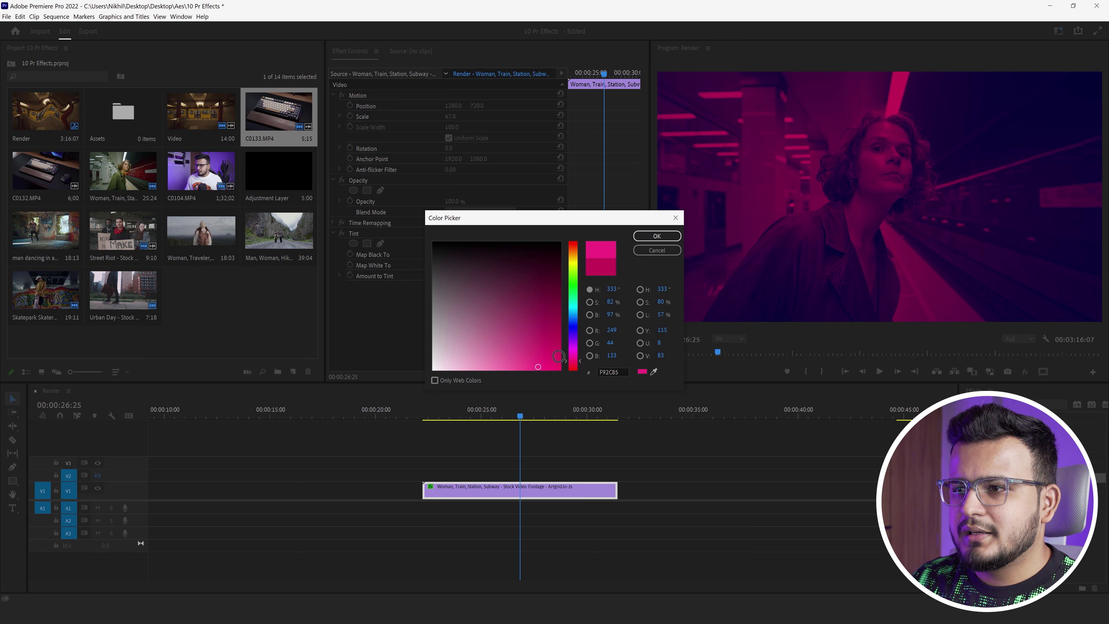
{"action": "left_click", "coordinate": [656, 236]}
{"action": "left_click_drag", "start_coordinate": [440, 415], "coordinate": [534, 410]}
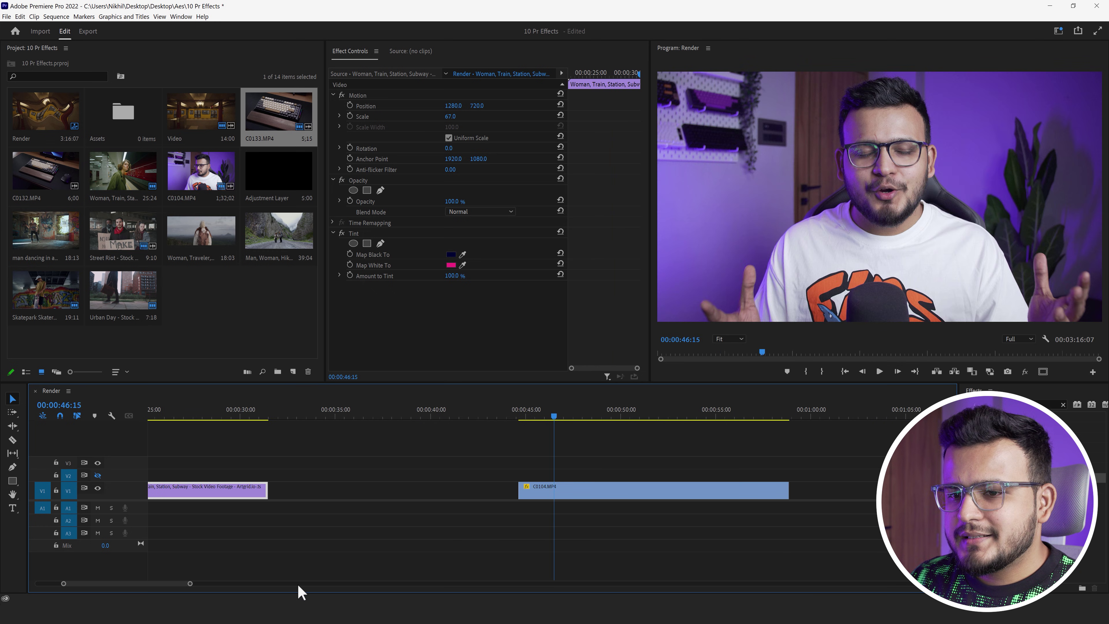
Step: Park the playhead at 00:00:49:14 in the C0104 clip and open the Effects panel search
{"action": "scroll", "coordinate": [156, 587], "scroll_direction": "down", "scroll_amount": 5}
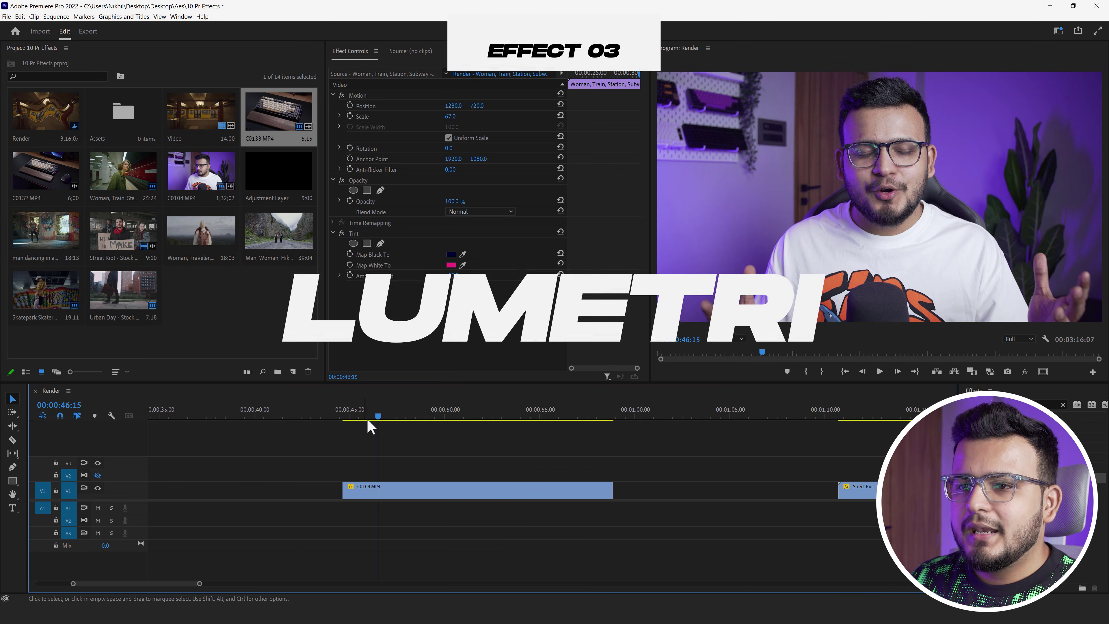
{"action": "left_click_drag", "start_coordinate": [363, 420], "coordinate": [447, 418]}
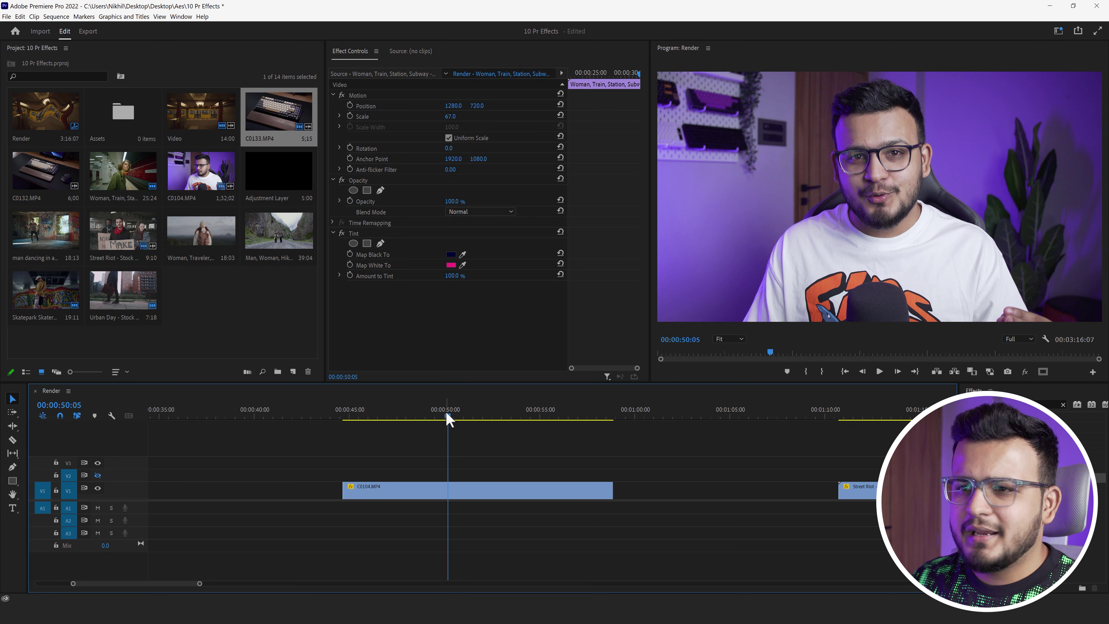
{"action": "left_click_drag", "start_coordinate": [448, 419], "coordinate": [438, 423]}
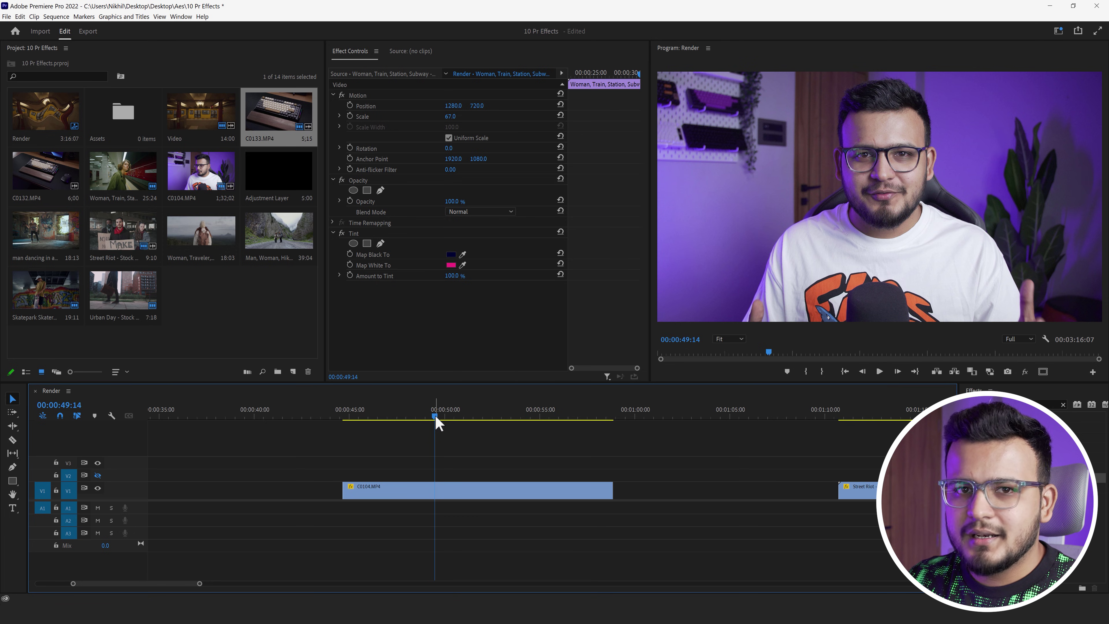
{"action": "left_click", "coordinate": [1043, 404]}
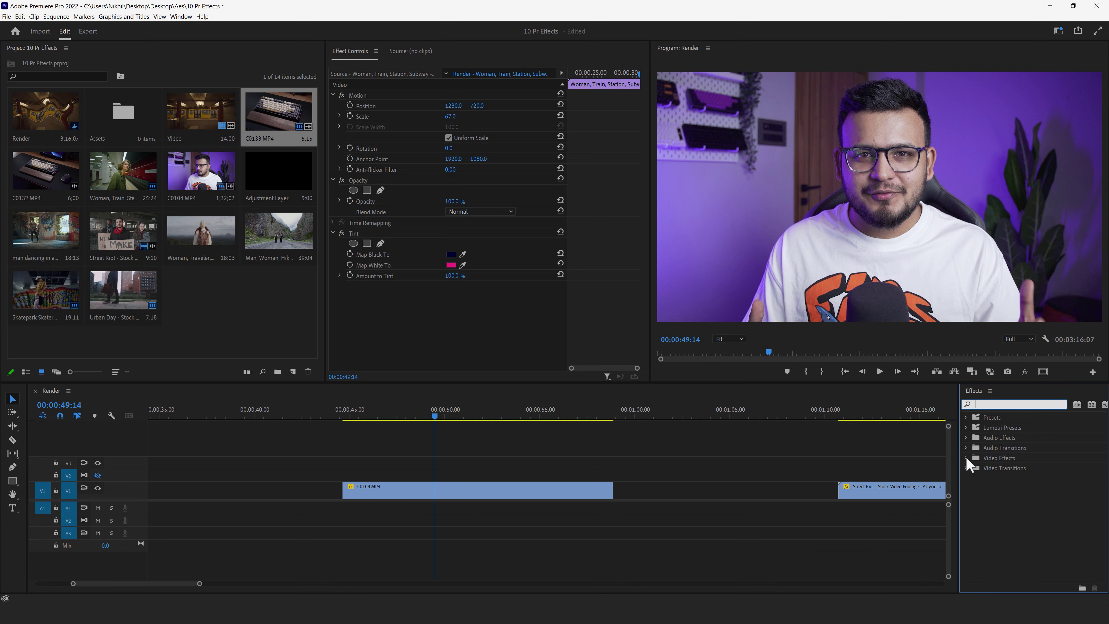
Step: Apply Lumetri Color from Color Correction to C0104 and expand its Color Wheels & Match section
{"action": "left_click", "coordinate": [965, 457]}
{"action": "left_click", "coordinate": [971, 498]}
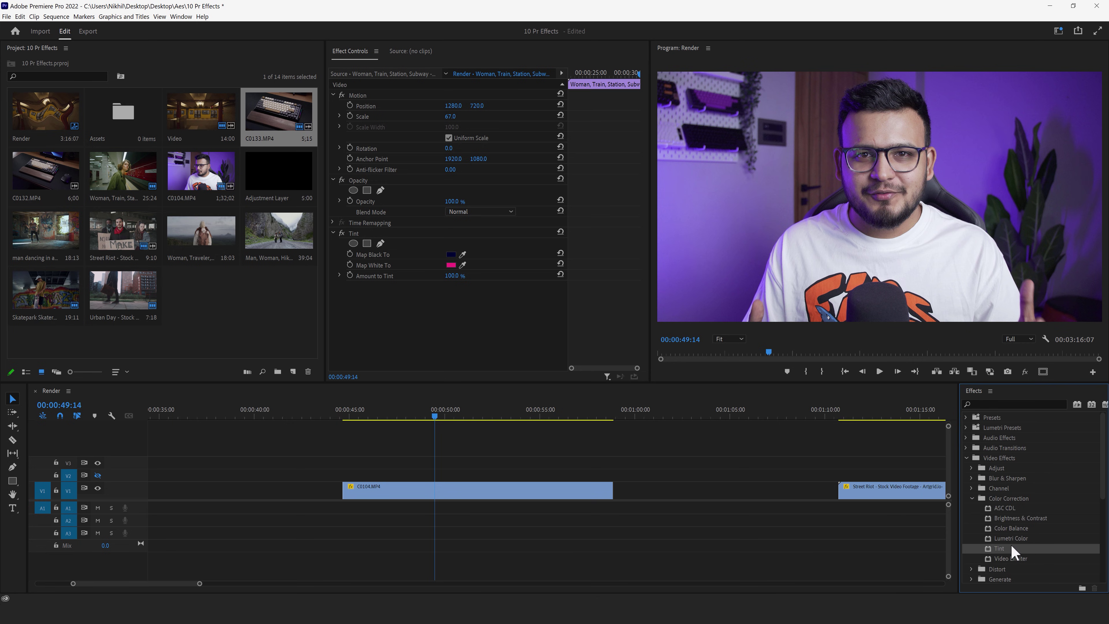
{"action": "left_click_drag", "start_coordinate": [1010, 538], "coordinate": [485, 491]}
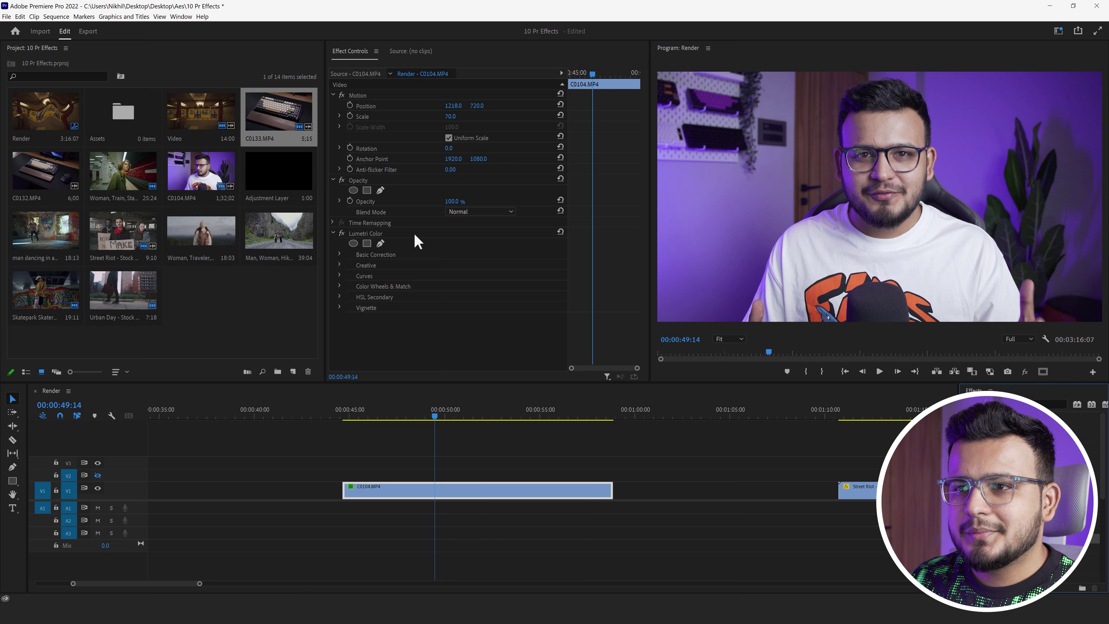
{"action": "left_click", "coordinate": [340, 286]}
{"action": "left_click_drag", "start_coordinate": [643, 218], "coordinate": [628, 320]}
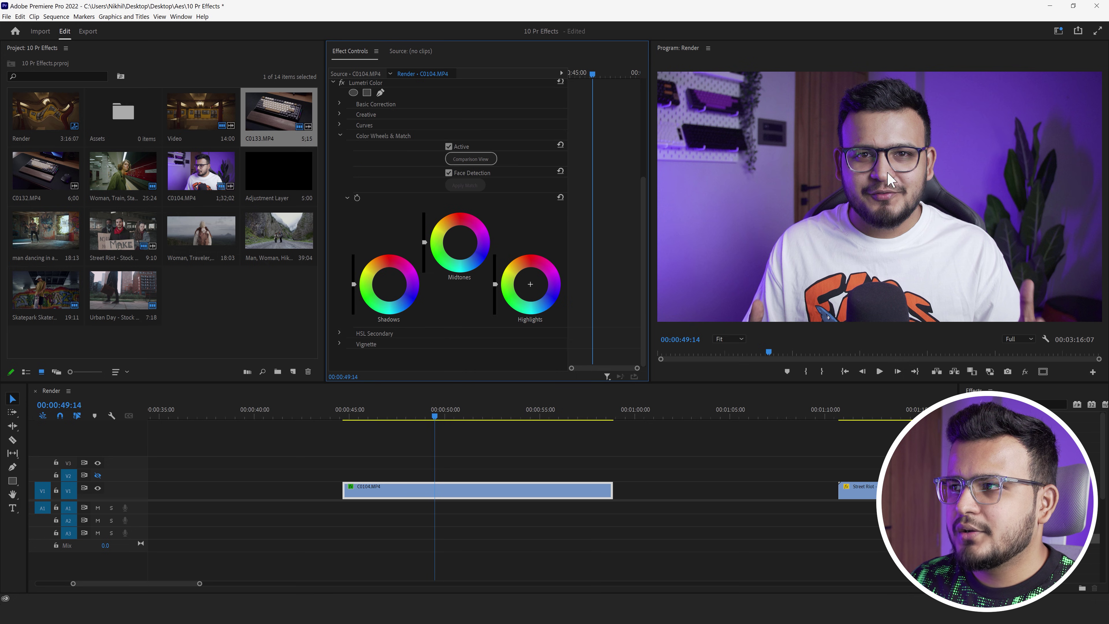
Step: Work C0104's Shadows, Midtones and Highlights wheels, lowering the Shadows slider a little
{"action": "left_click", "coordinate": [391, 291]}
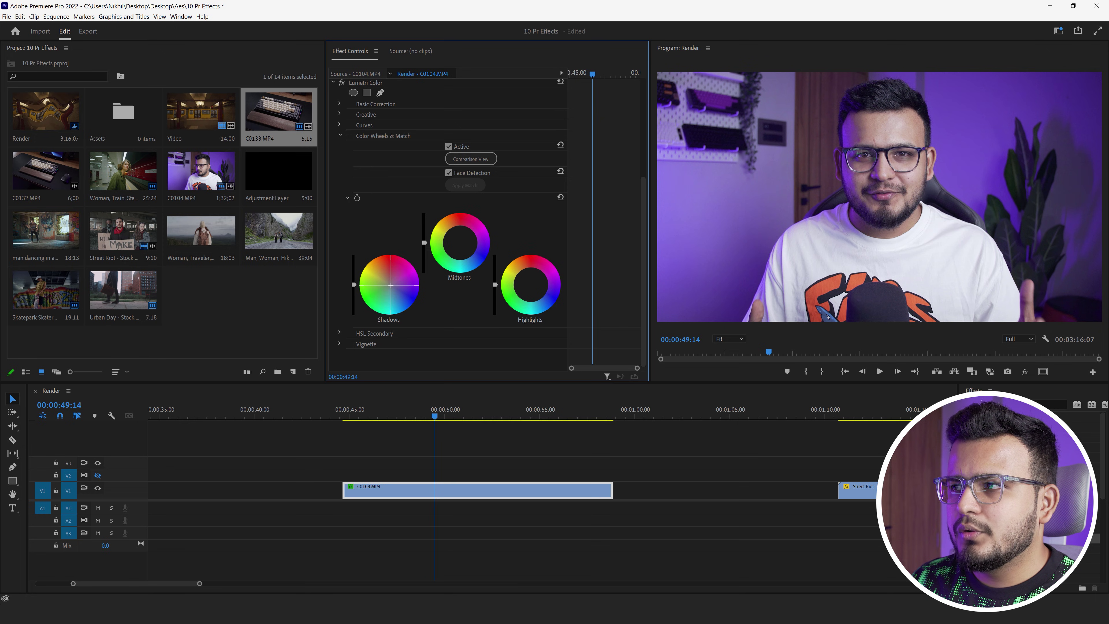
{"action": "left_click_drag", "start_coordinate": [354, 284], "coordinate": [354, 287]}
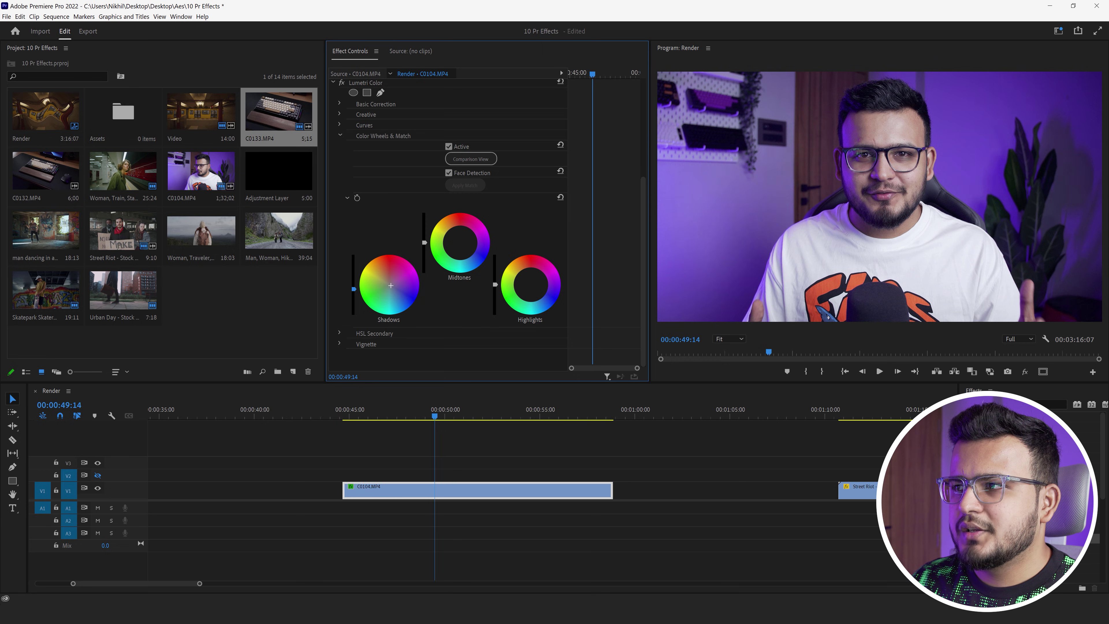
{"action": "left_click", "coordinate": [459, 241]}
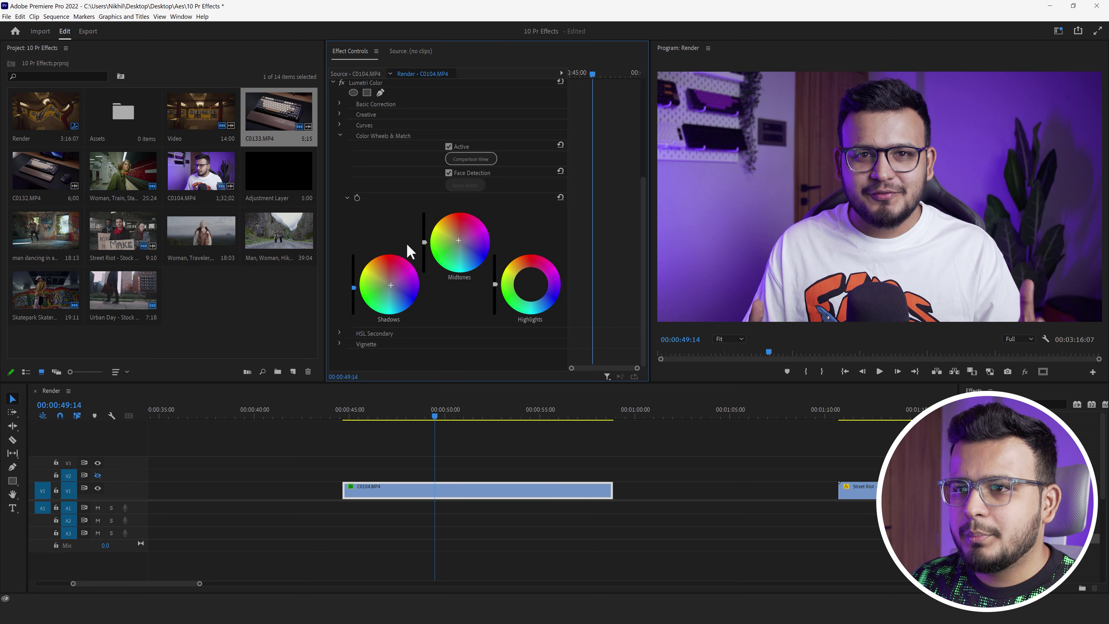
{"action": "left_click", "coordinate": [424, 241]}
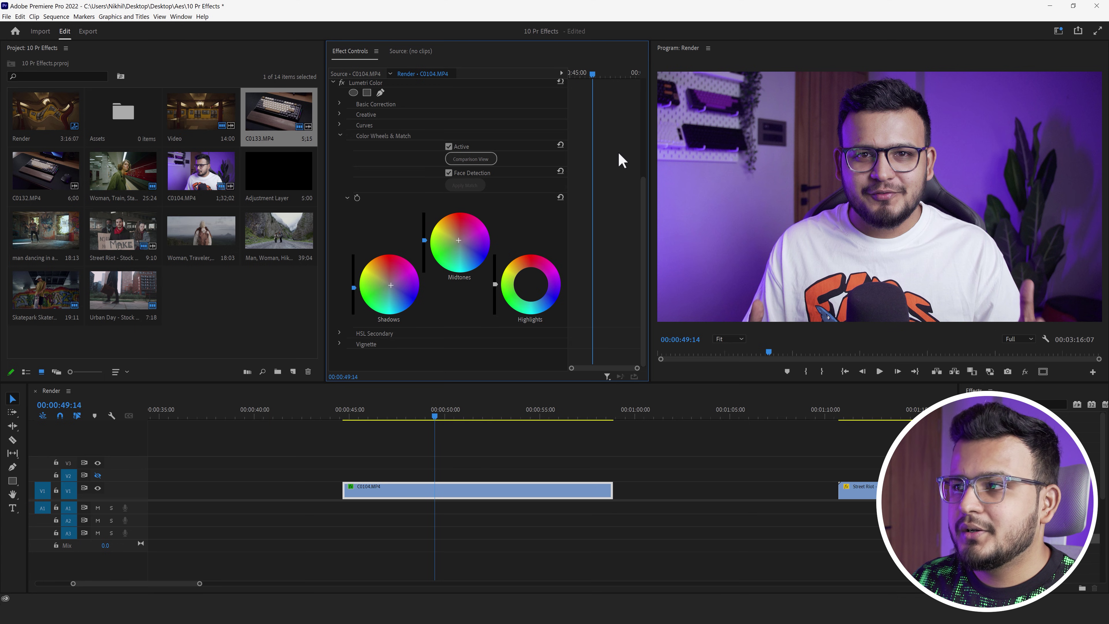
{"action": "left_click", "coordinate": [530, 284]}
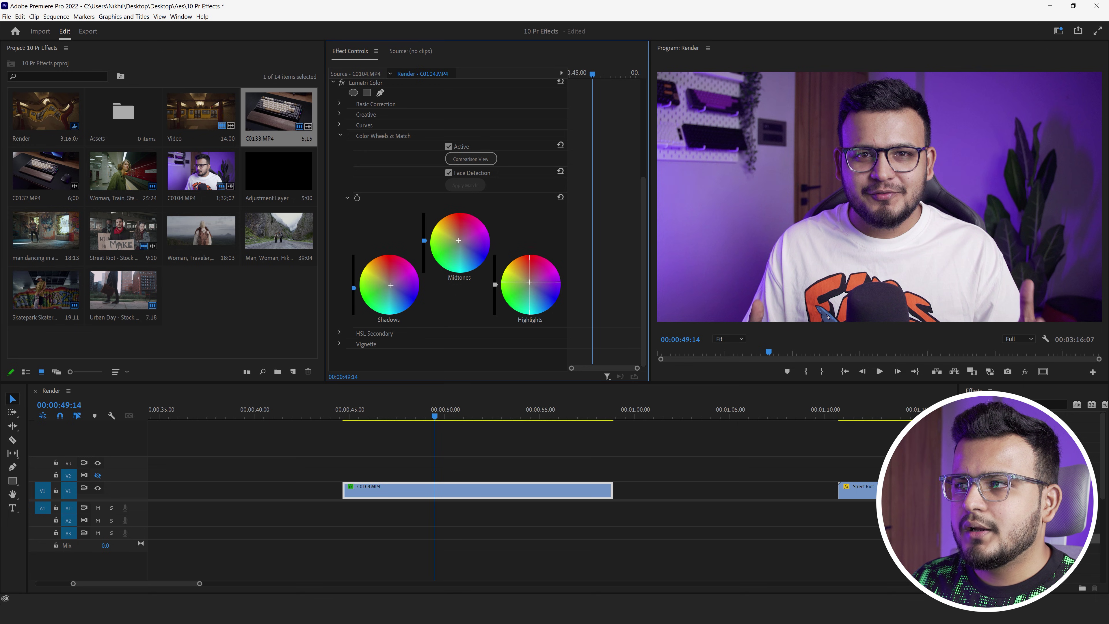
{"action": "left_click_drag", "start_coordinate": [641, 205], "coordinate": [638, 109]}
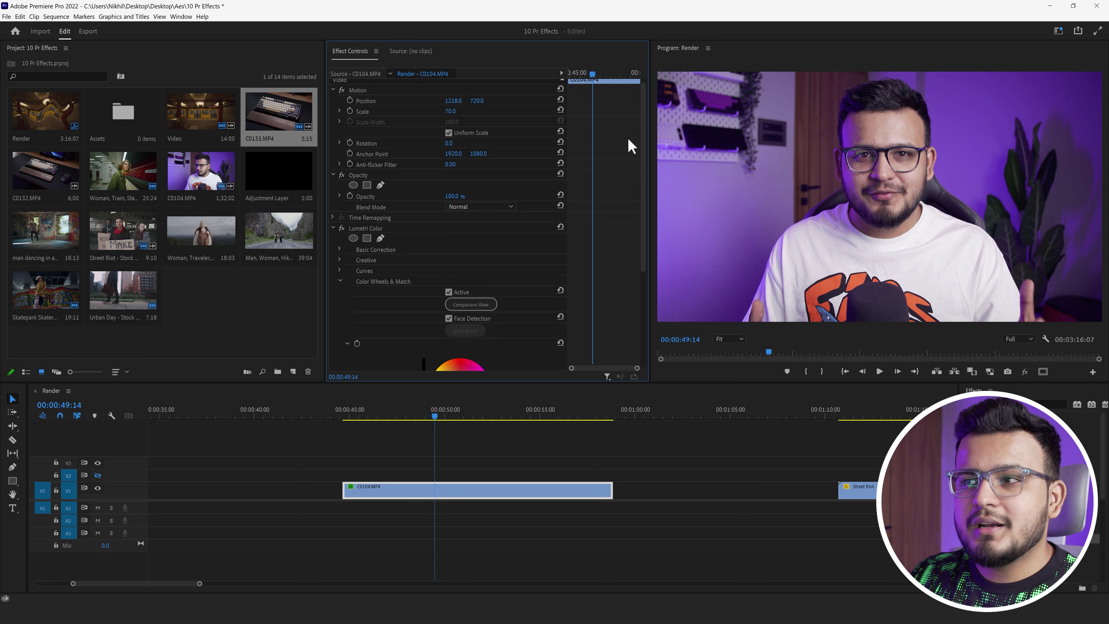
Step: Toggle Lumetri Color off and on repeatedly to compare C0104 with its original look
{"action": "left_click", "coordinate": [341, 228]}
{"action": "left_click", "coordinate": [341, 229]}
{"action": "left_click", "coordinate": [341, 231]}
{"action": "left_click", "coordinate": [340, 232]}
{"action": "left_click", "coordinate": [341, 231]}
{"action": "left_click", "coordinate": [341, 230]}
{"action": "left_click", "coordinate": [340, 231]}
{"action": "left_click", "coordinate": [341, 231]}
{"action": "left_click", "coordinate": [341, 232]}
{"action": "left_click", "coordinate": [341, 231]}
{"action": "left_click", "coordinate": [341, 232]}
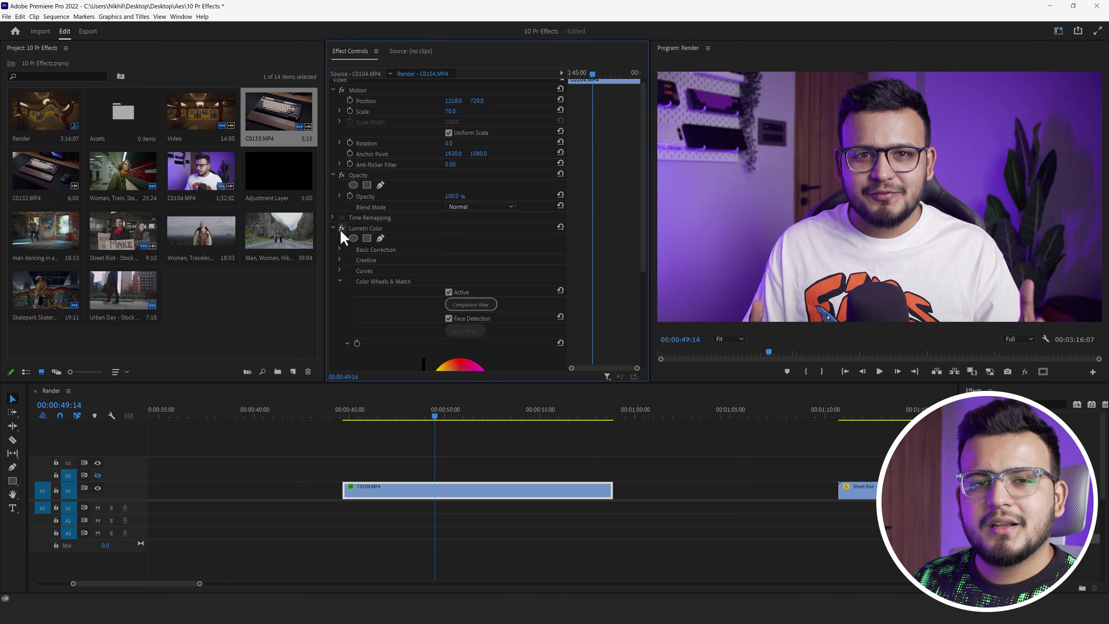
Step: Collapse the colour wheels and adjust the Temperature in Basic Correction
{"action": "left_click", "coordinate": [339, 280]}
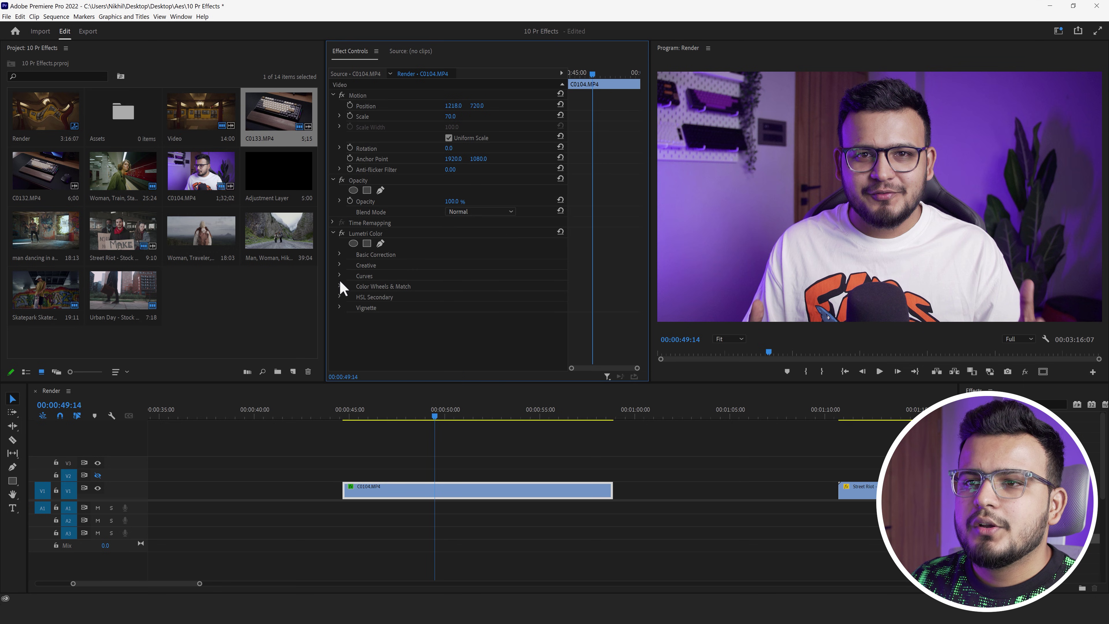
{"action": "left_click", "coordinate": [339, 254]}
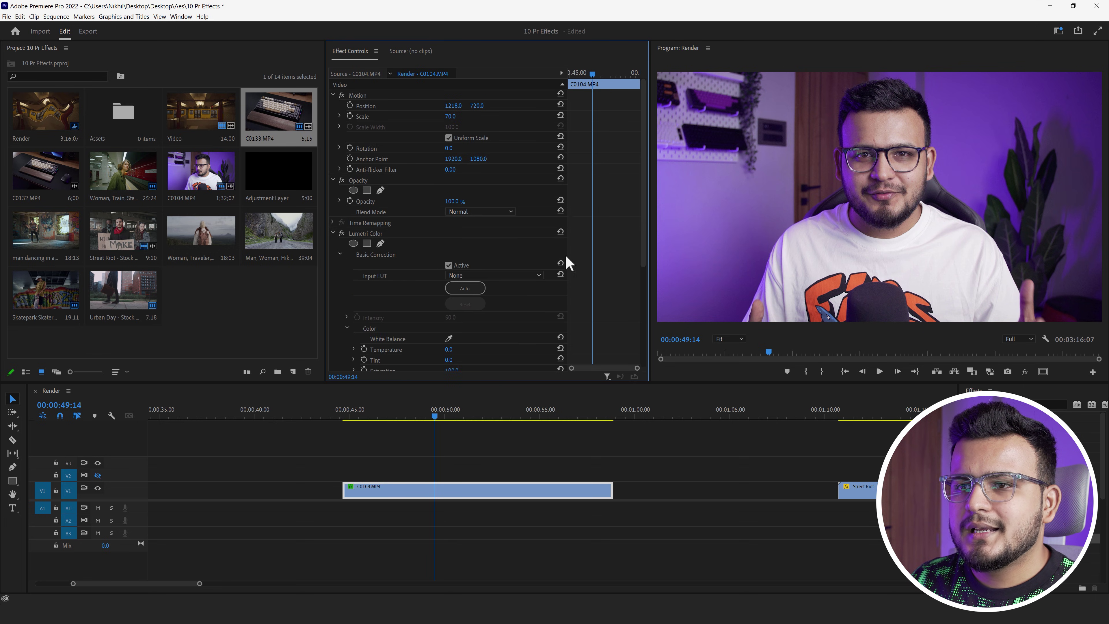
{"action": "left_click_drag", "start_coordinate": [642, 218], "coordinate": [638, 281]}
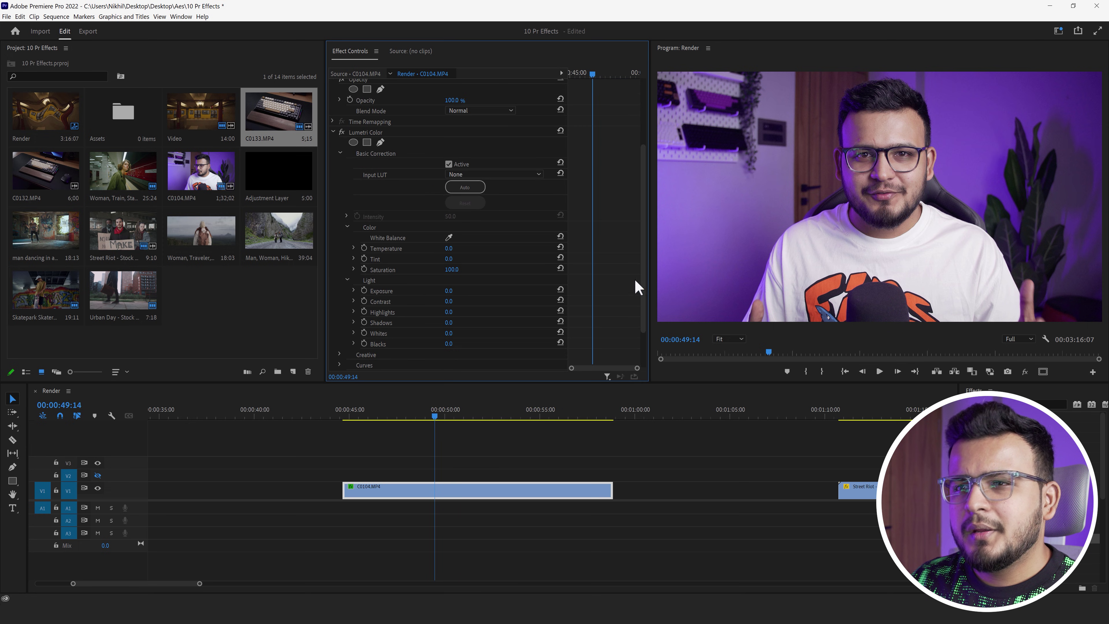
{"action": "left_click_drag", "start_coordinate": [449, 251], "coordinate": [441, 251]}
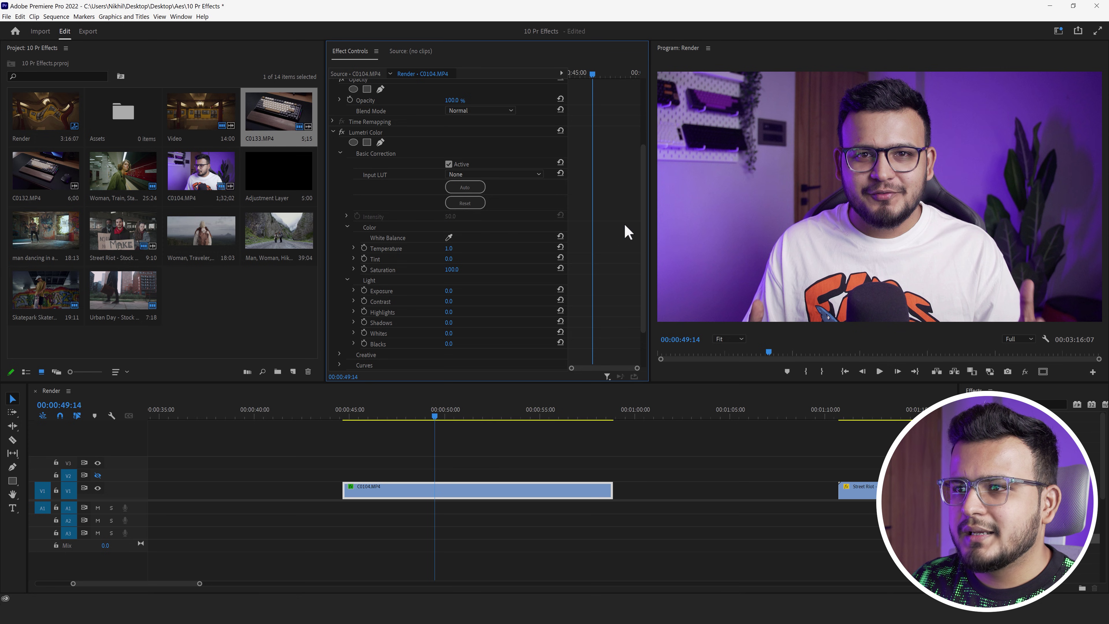
{"action": "left_click_drag", "start_coordinate": [643, 218], "coordinate": [638, 253]}
Step: In Lumetri's Creative section, set Sharpen to 5.0 and Vibrance to 8.0
{"action": "left_click", "coordinate": [339, 301]}
{"action": "left_click_drag", "start_coordinate": [645, 218], "coordinate": [636, 260]}
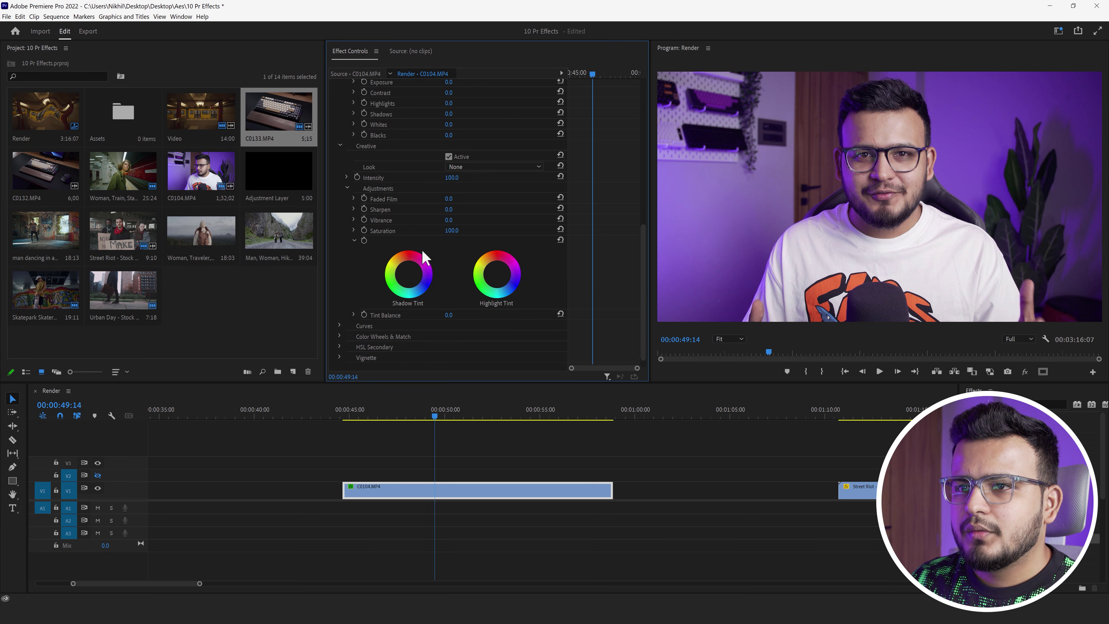
{"action": "left_click_drag", "start_coordinate": [451, 210], "coordinate": [493, 205]}
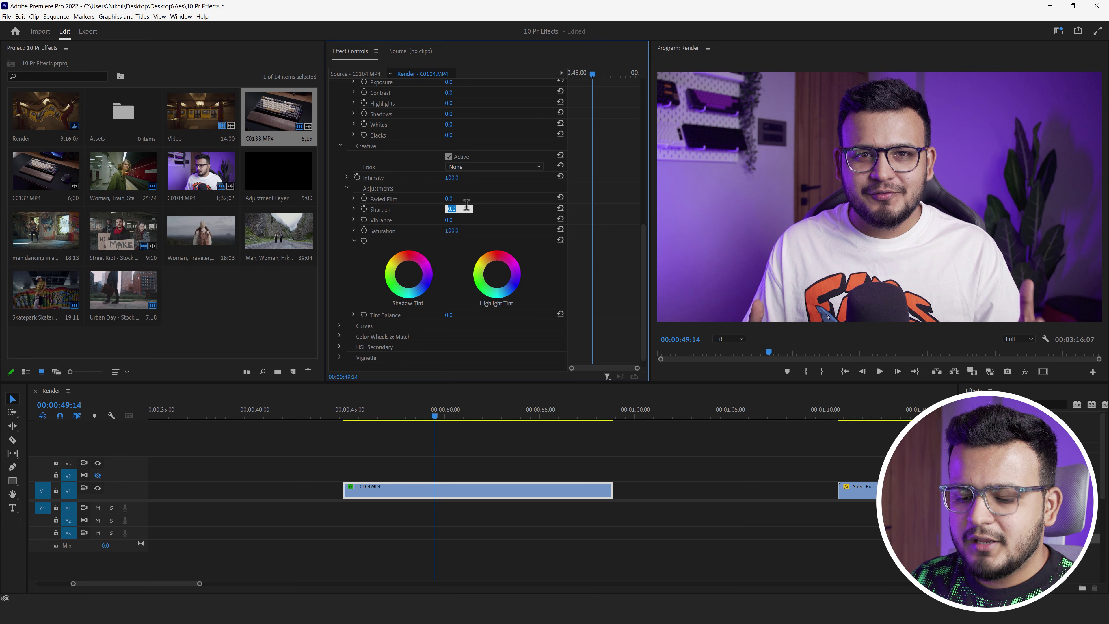
{"action": "left_click_drag", "start_coordinate": [451, 220], "coordinate": [498, 216]}
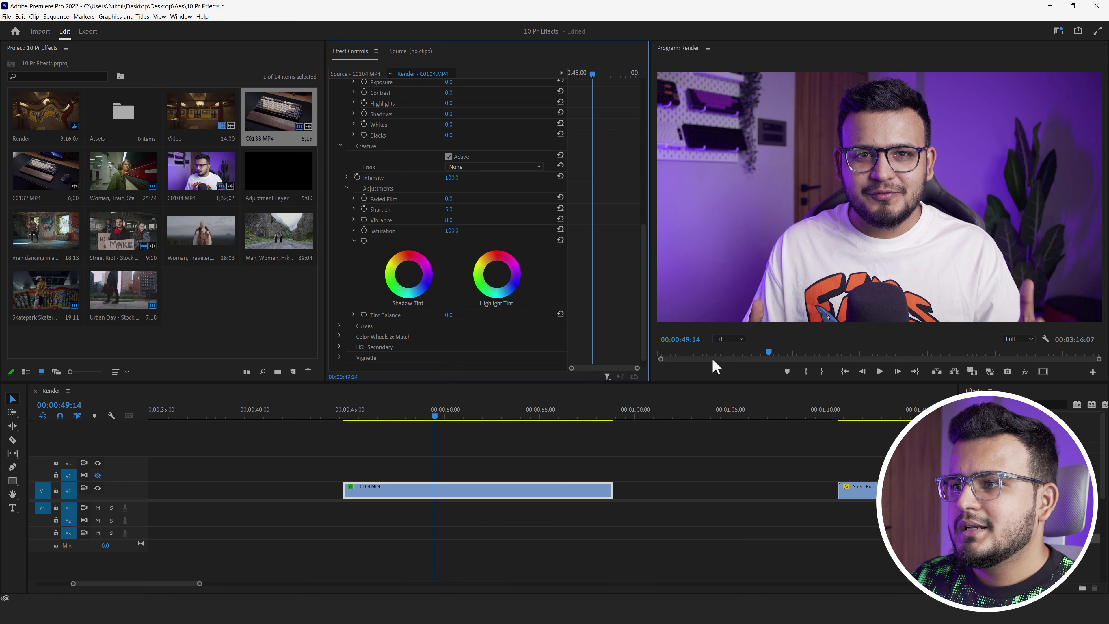
Step: Enlarge the monitors, collapse Lumetri Color, turn it off, and scrub the presenter clip
{"action": "left_click_drag", "start_coordinate": [706, 384], "coordinate": [705, 427]}
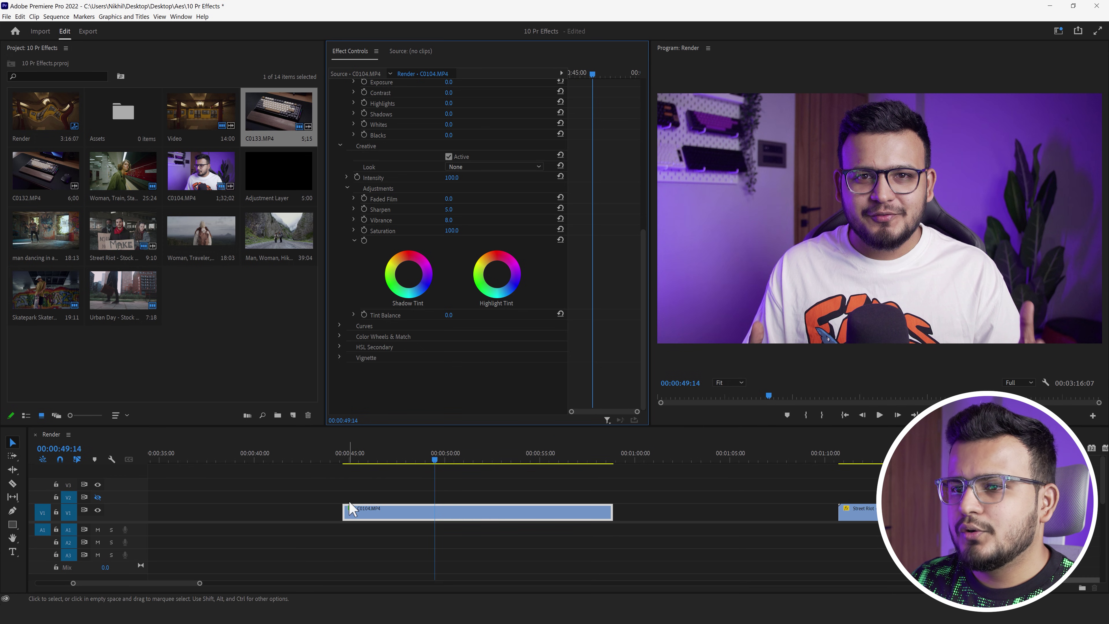
{"action": "left_click", "coordinate": [341, 145]}
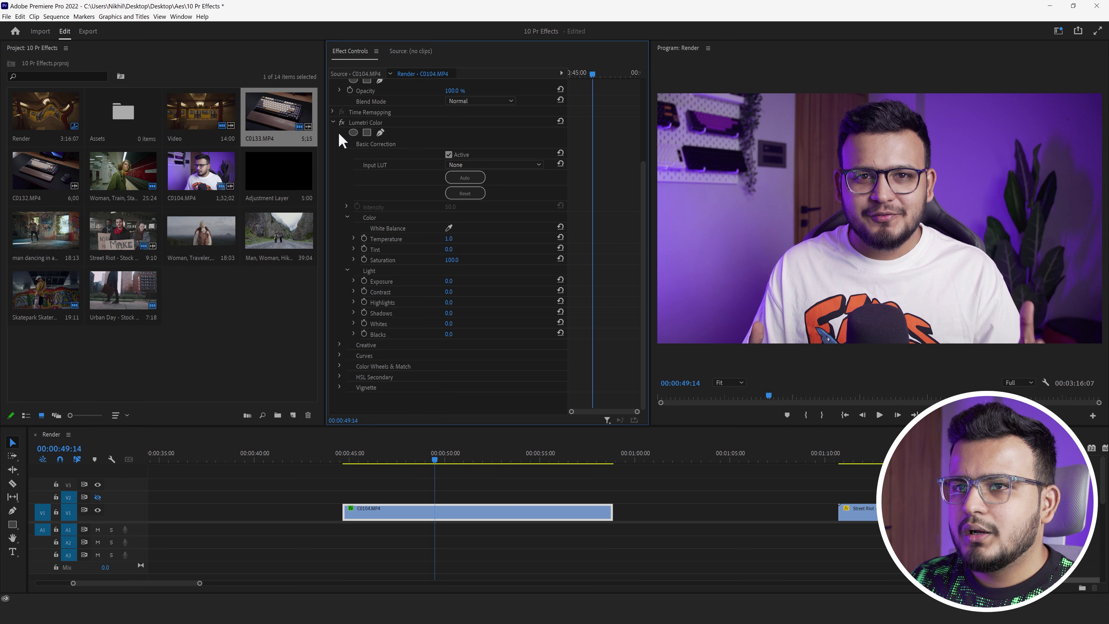
{"action": "left_click", "coordinate": [330, 122]}
{"action": "left_click", "coordinate": [334, 123]}
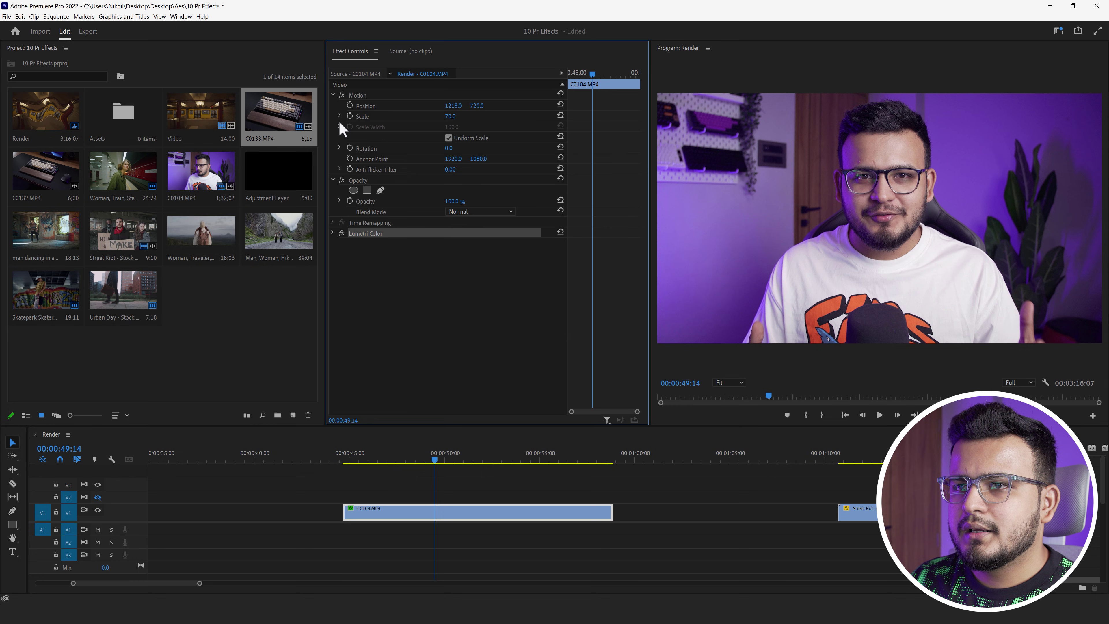
{"action": "left_click", "coordinate": [342, 234]}
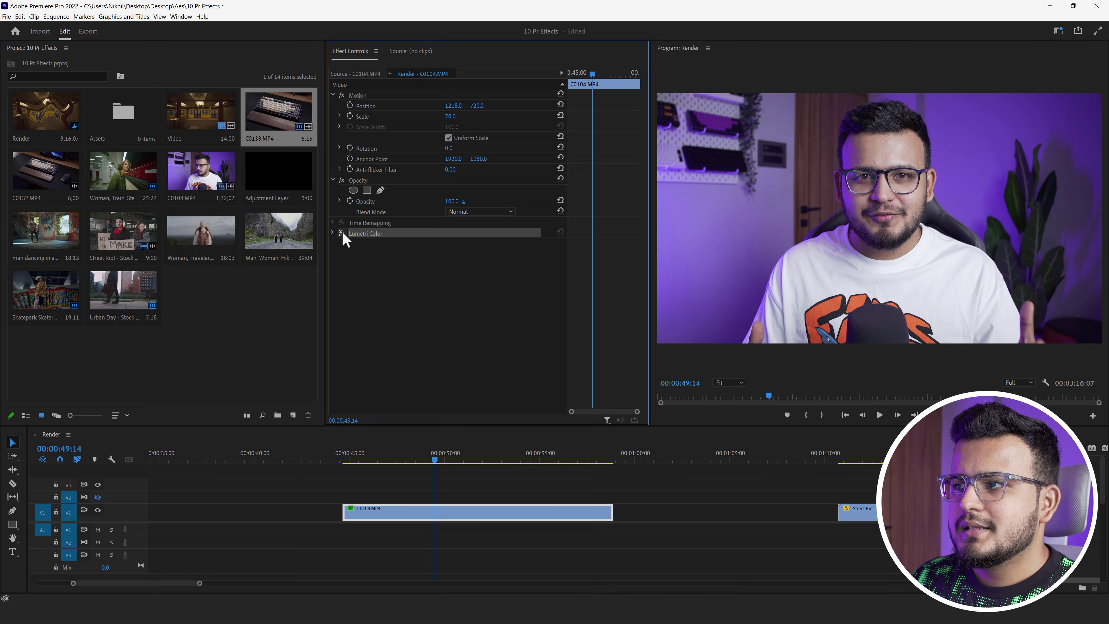
{"action": "left_click_drag", "start_coordinate": [468, 461], "coordinate": [530, 454]}
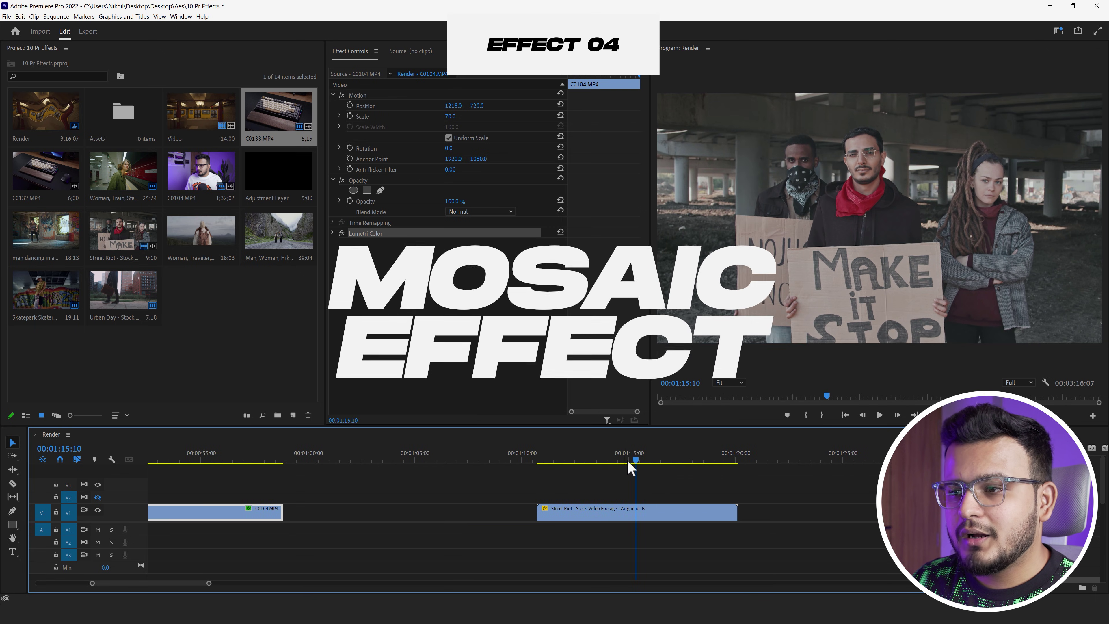
Step: Place an Adjustment Layer on the track above the Street Riot clip
{"action": "left_click_drag", "start_coordinate": [631, 458], "coordinate": [606, 462]}
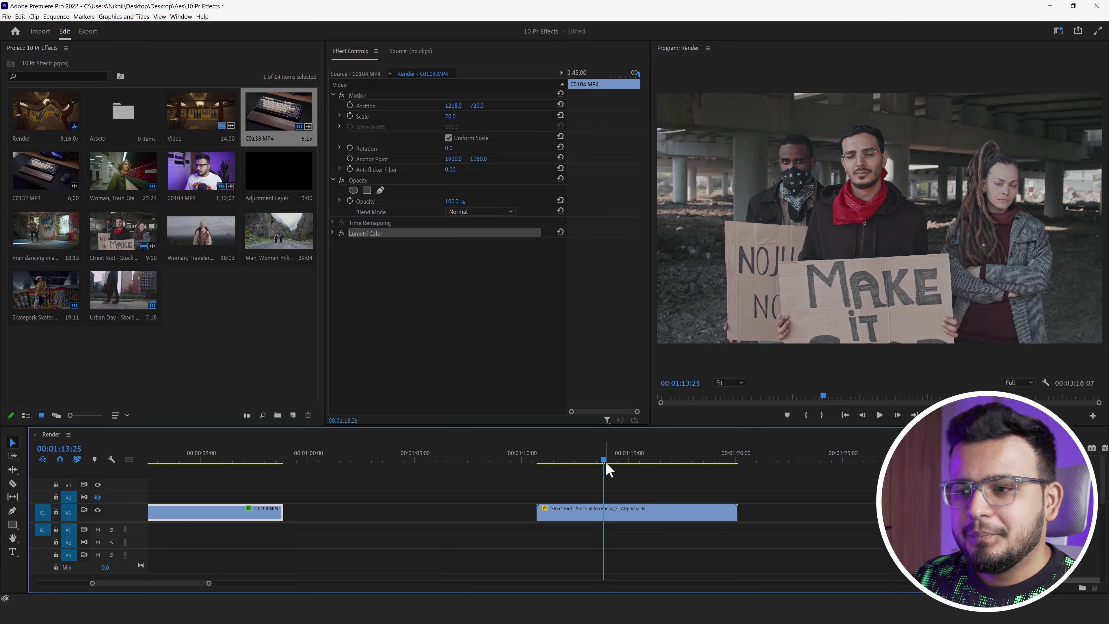
{"action": "left_click", "coordinate": [195, 334]}
{"action": "mouse_move", "coordinate": [253, 178]}
{"action": "left_mouse_down"}
{"action": "mouse_move", "coordinate": [635, 511]}
{"action": "mouse_move", "coordinate": [739, 497]}
{"action": "left_mouse_up"}
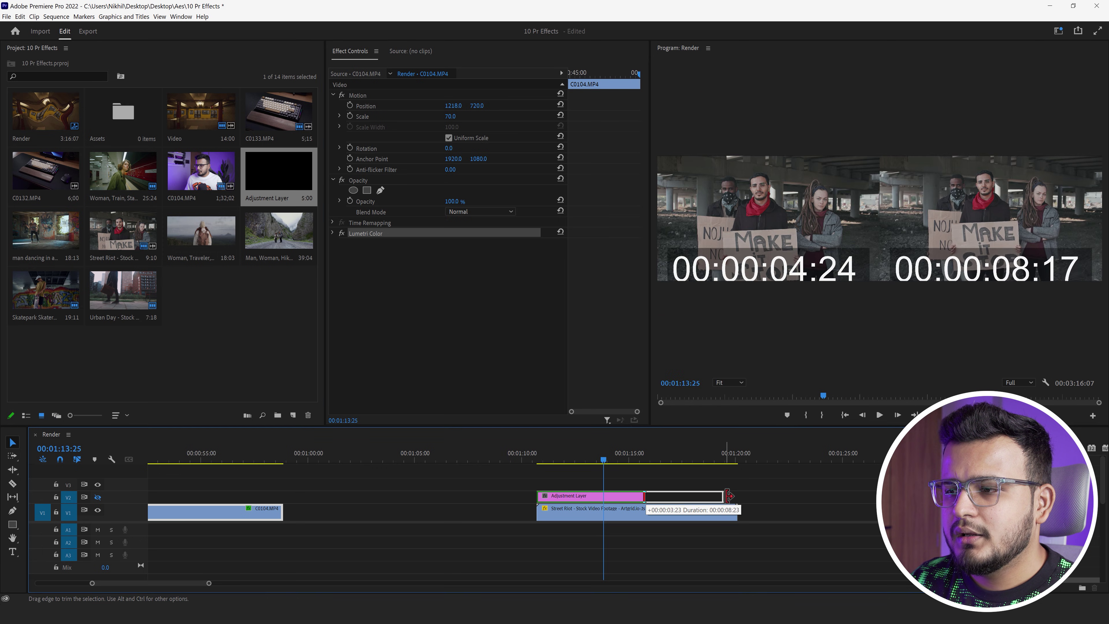
Step: Paste the Mosaic effect onto the Street Riot clip
{"action": "left_click", "coordinate": [608, 462]}
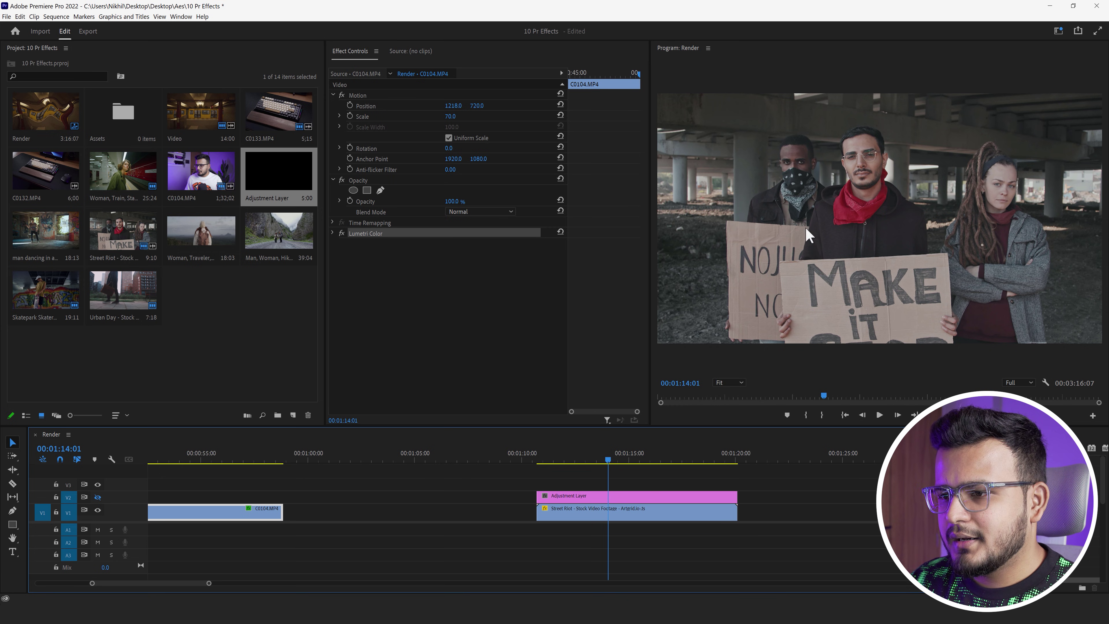
{"action": "left_click", "coordinate": [638, 498]}
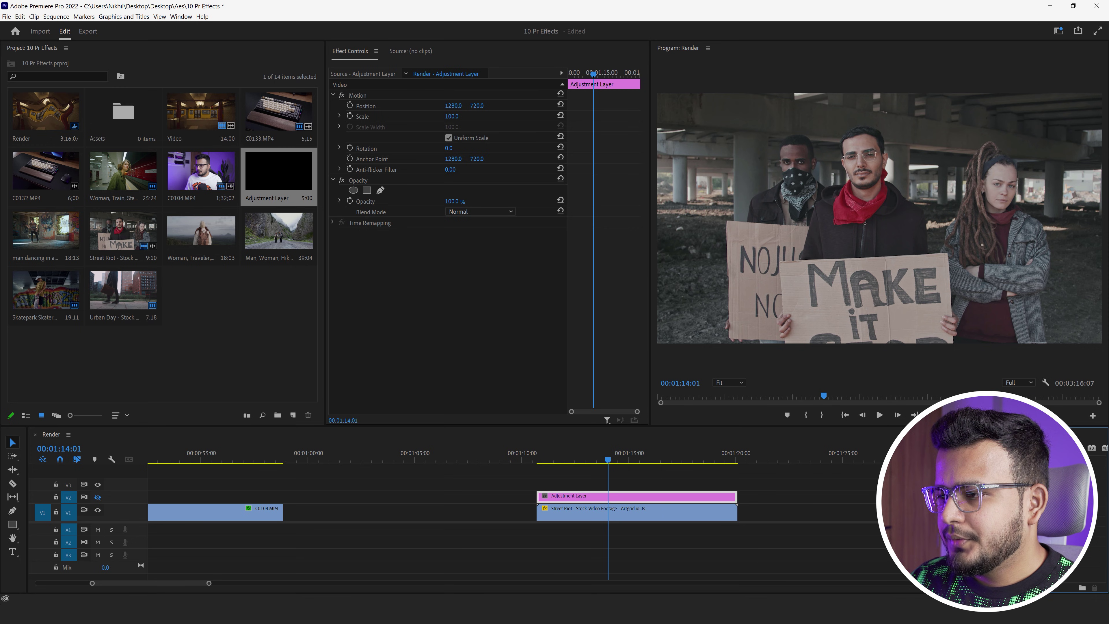
{"action": "left_click", "coordinate": [633, 512]}
{"action": "key", "text": "ctrl+v"}
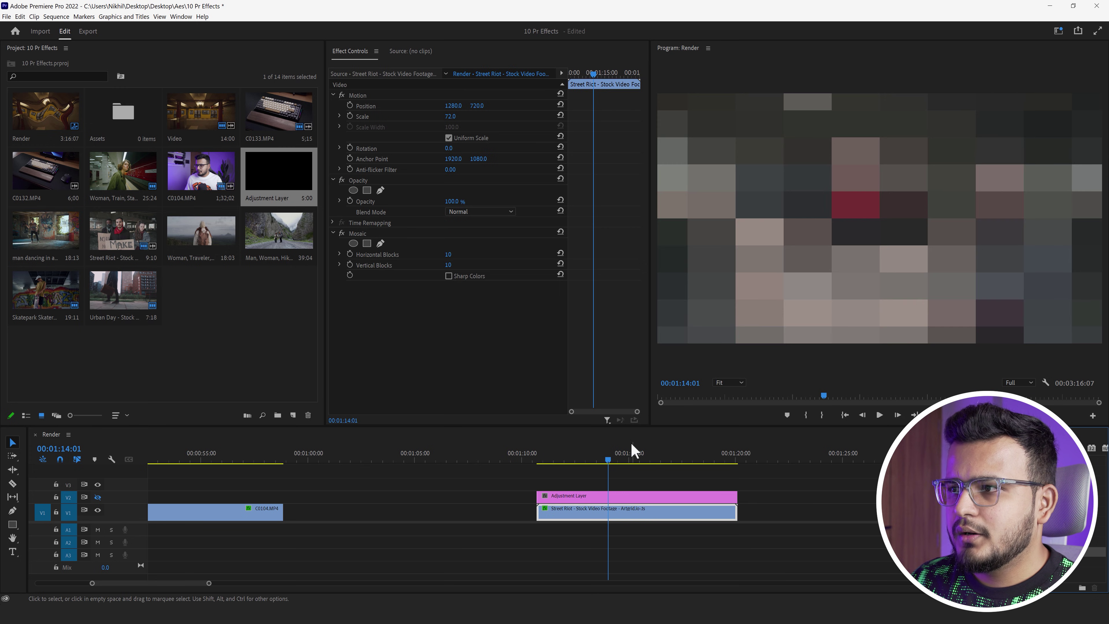
Step: Mask Mosaic to an oval on the central man's face, Mask Expansion -183, blocks 85 × 50
{"action": "left_click", "coordinate": [342, 233]}
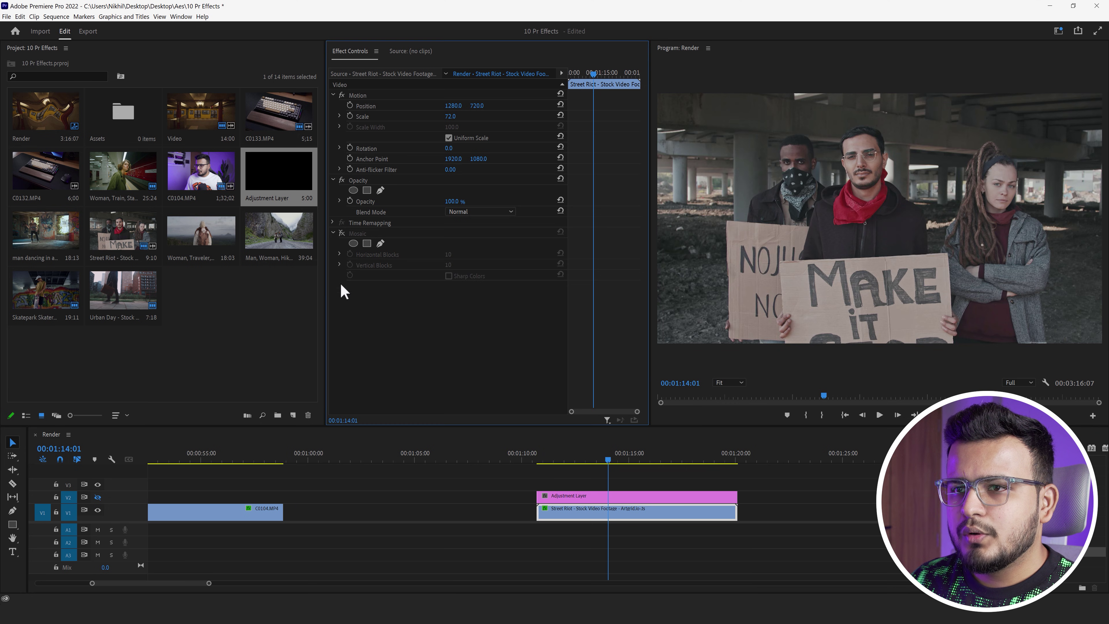
{"action": "left_click", "coordinate": [354, 243]}
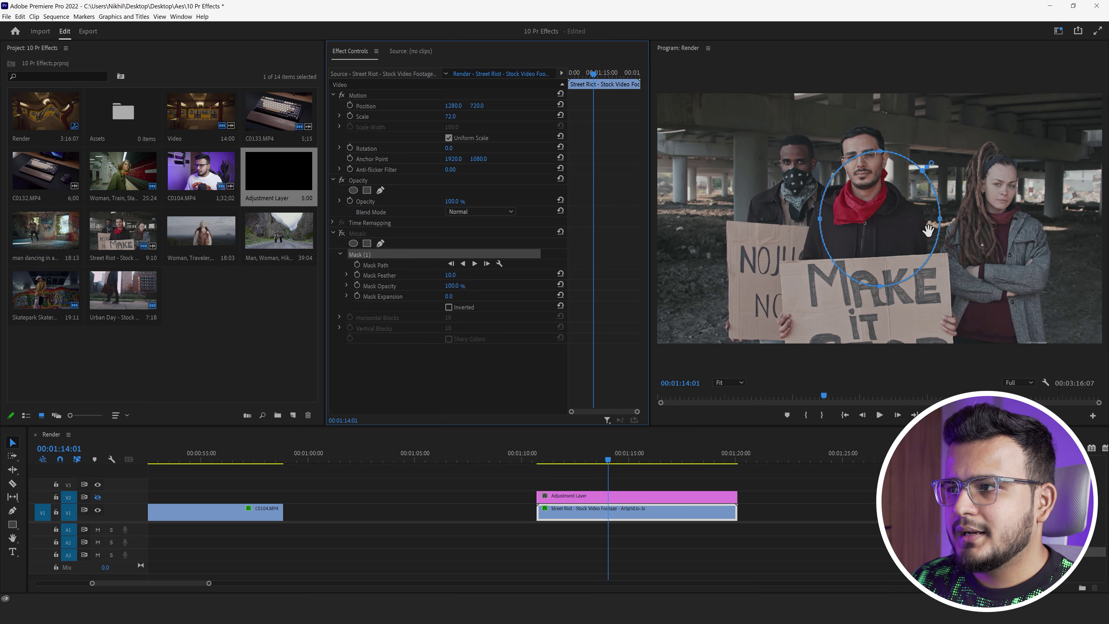
{"action": "left_click_drag", "start_coordinate": [906, 226], "coordinate": [891, 168]}
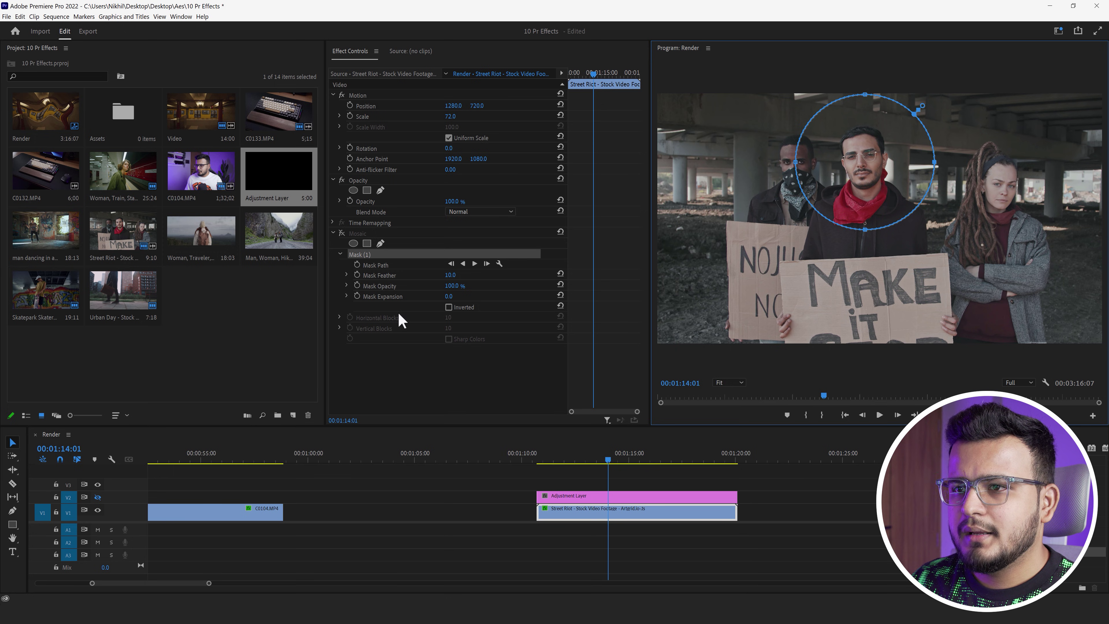
{"action": "left_click", "coordinate": [342, 234]}
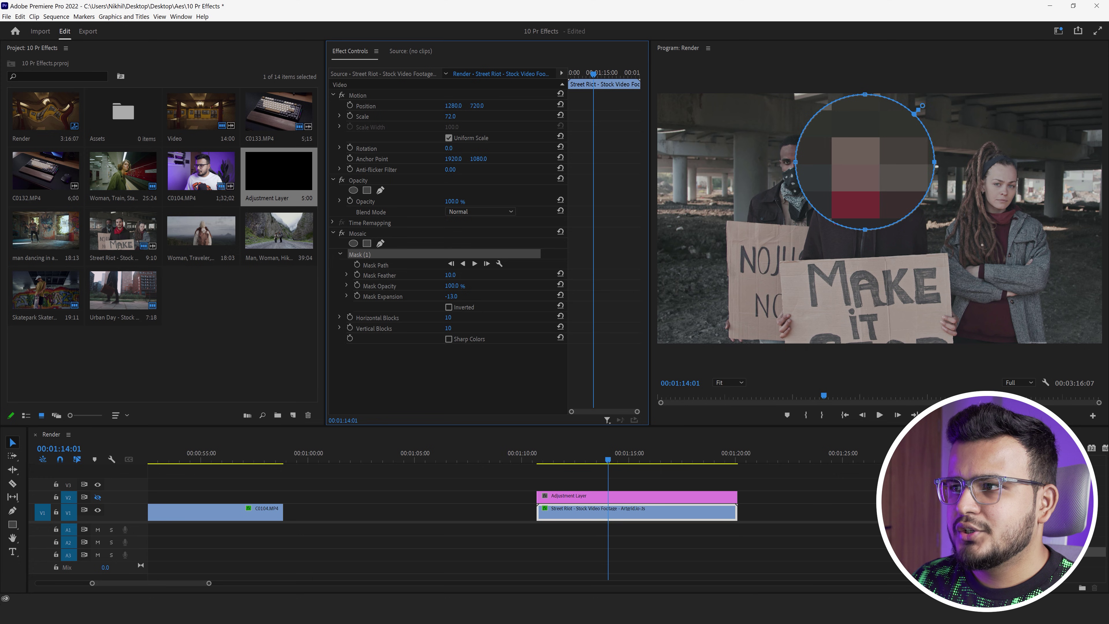
{"action": "left_click_drag", "start_coordinate": [921, 106], "coordinate": [884, 144]}
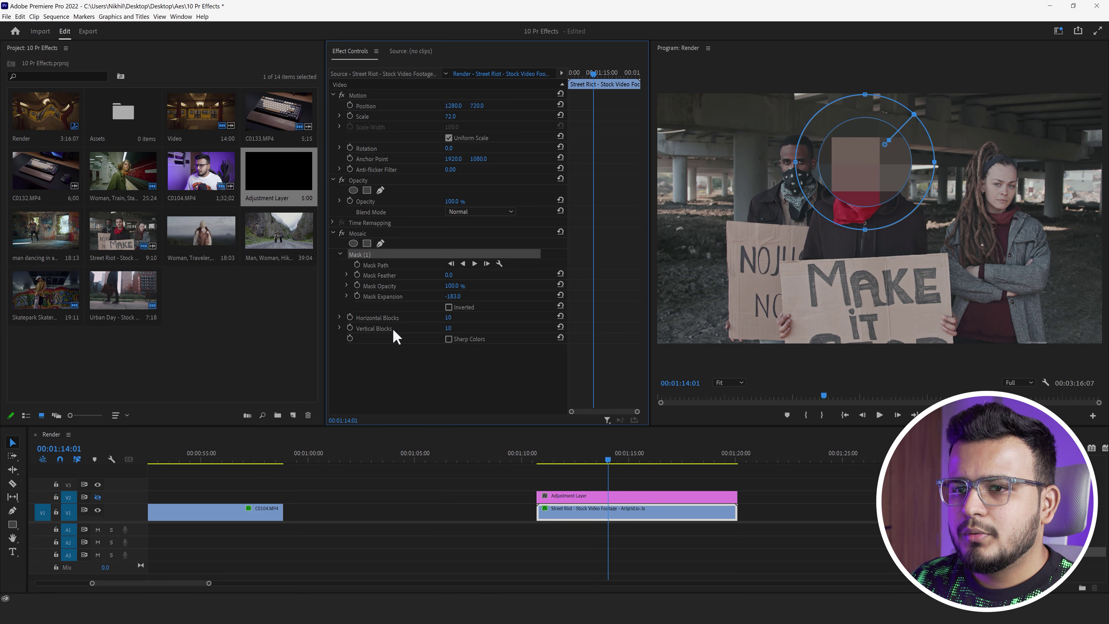
{"action": "mouse_move", "coordinate": [449, 321]}
{"action": "left_mouse_down"}
{"action": "mouse_move", "coordinate": [483, 321]}
{"action": "mouse_move", "coordinate": [467, 327]}
{"action": "left_mouse_up"}
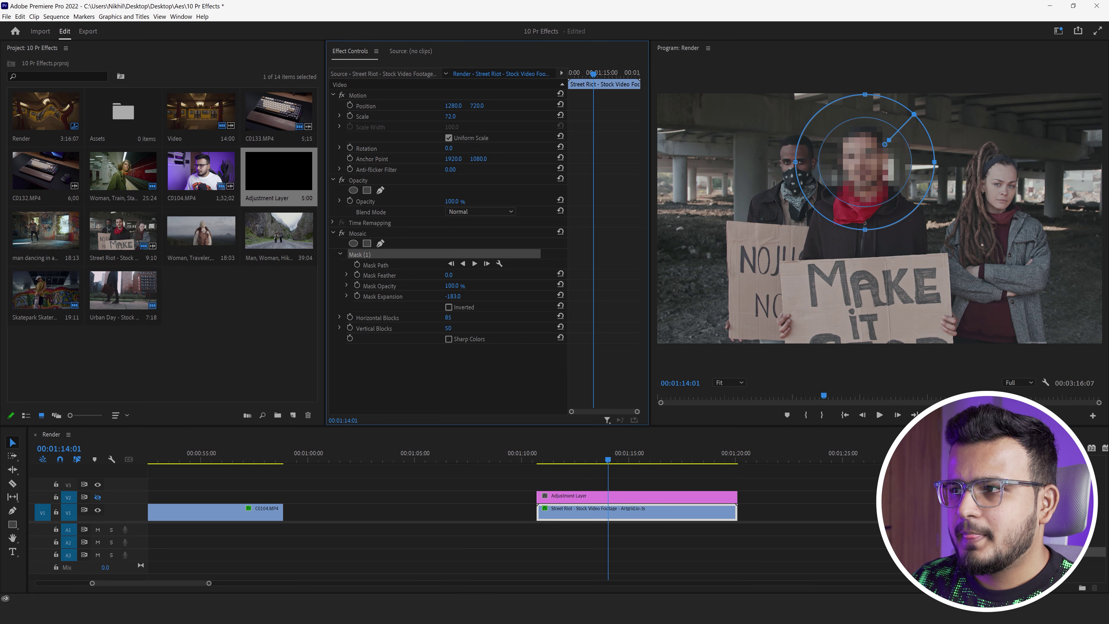
{"action": "left_click", "coordinate": [532, 490]}
{"action": "mouse_move", "coordinate": [587, 460]}
{"action": "left_mouse_down"}
{"action": "mouse_move", "coordinate": [605, 463]}
{"action": "mouse_move", "coordinate": [587, 471]}
{"action": "left_mouse_up"}
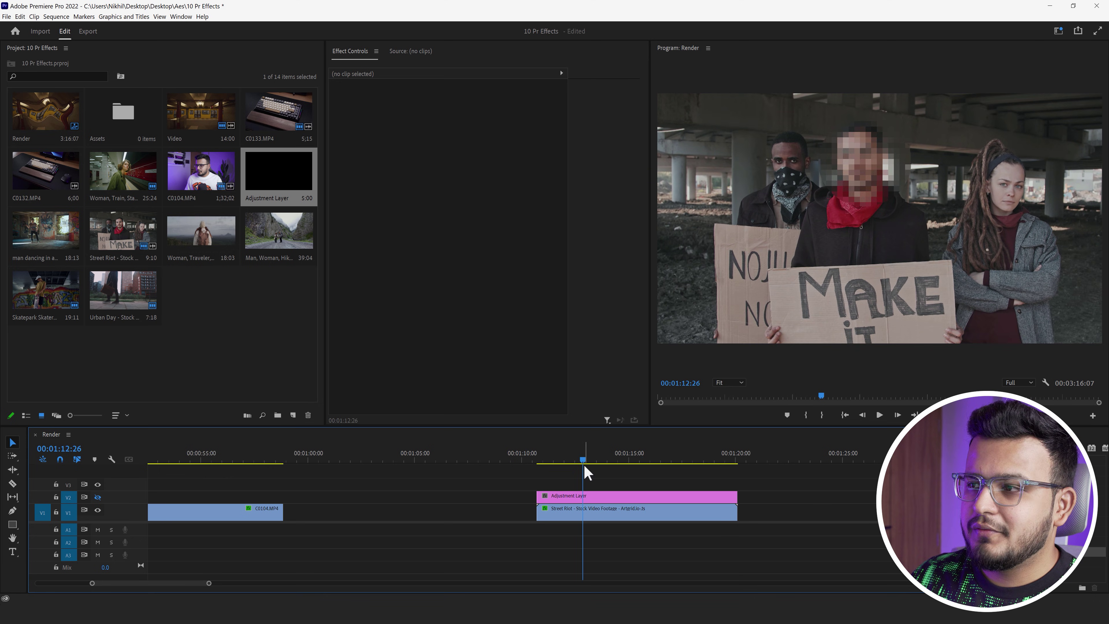
Step: Delete the adjustment layer above Street Riot from the timeline
{"action": "left_click", "coordinate": [582, 496]}
{"action": "left_click", "coordinate": [572, 511]}
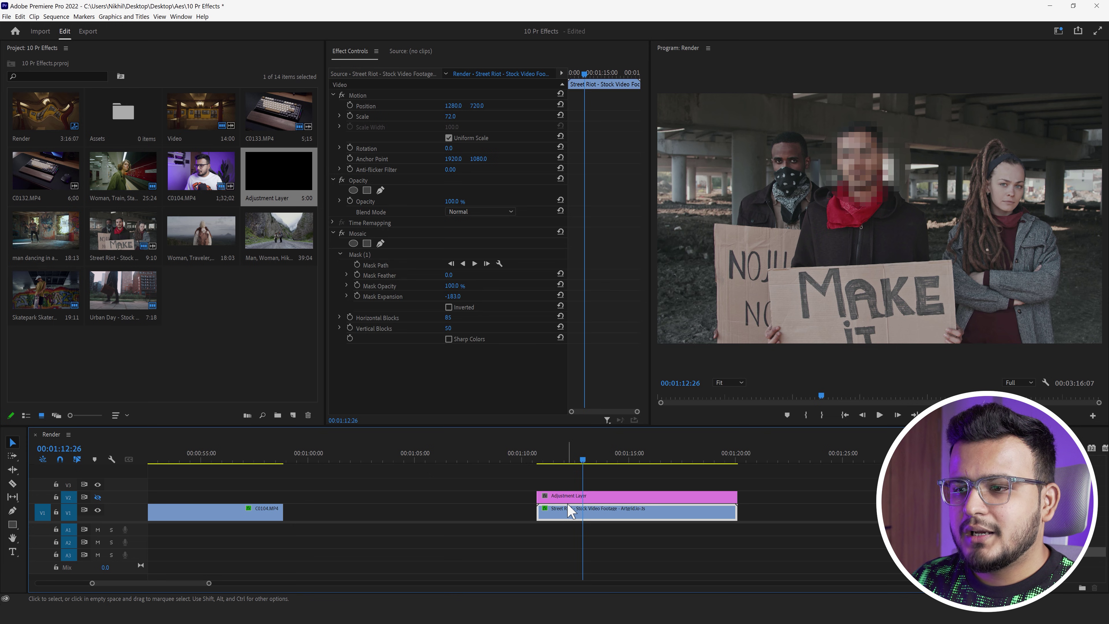
{"action": "left_click", "coordinate": [358, 233]}
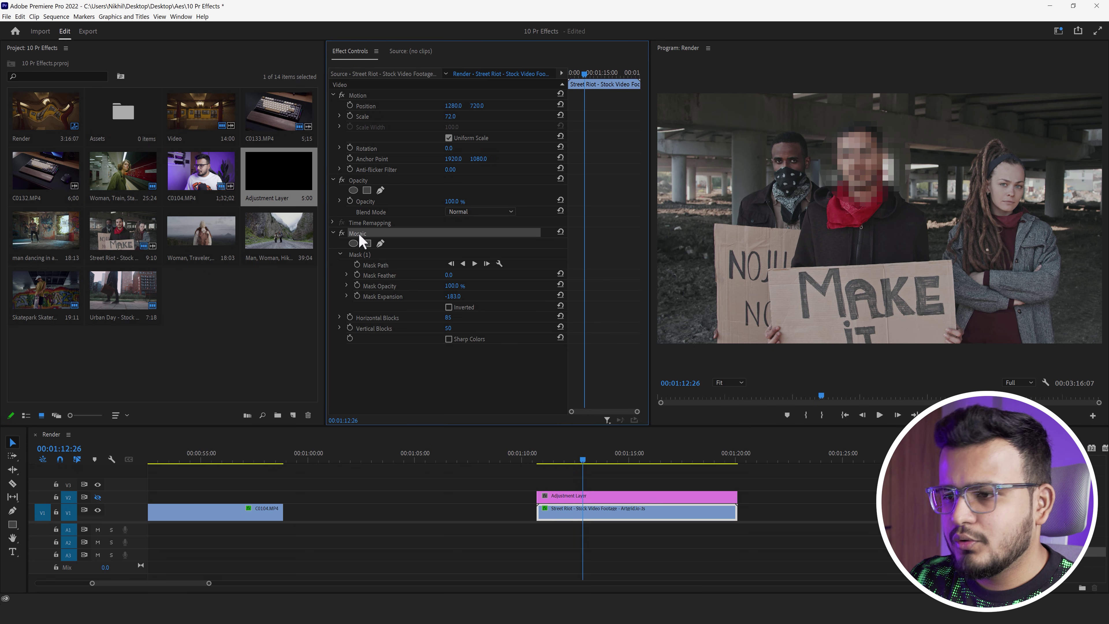
{"action": "right_click", "coordinate": [562, 498]}
{"action": "key", "text": "Escape"}
{"action": "key", "text": "Delete"}
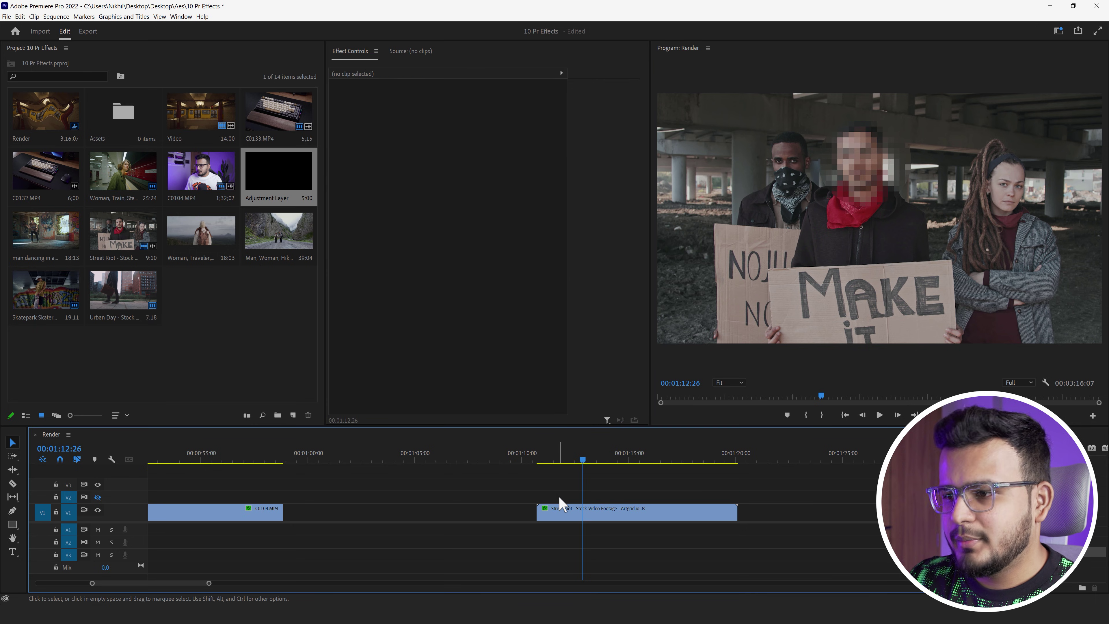
Step: Remove Mosaic's mask and set 29 horizontal by 7 vertical blocks with Sharp Colors
{"action": "left_click", "coordinate": [569, 512]}
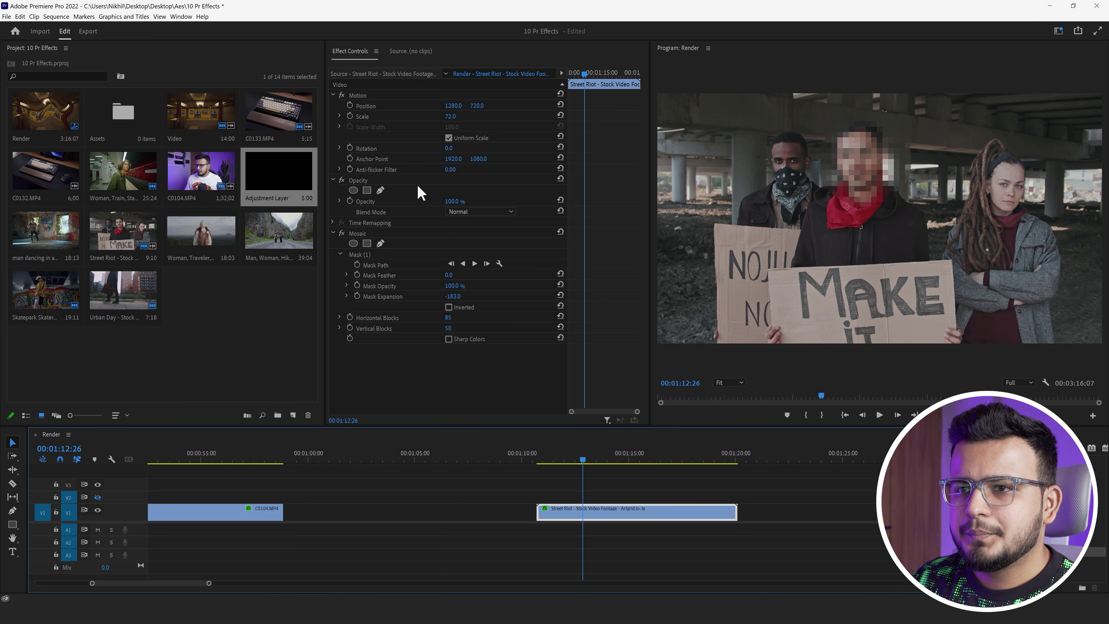
{"action": "left_click", "coordinate": [362, 256]}
{"action": "key", "text": "Delete"}
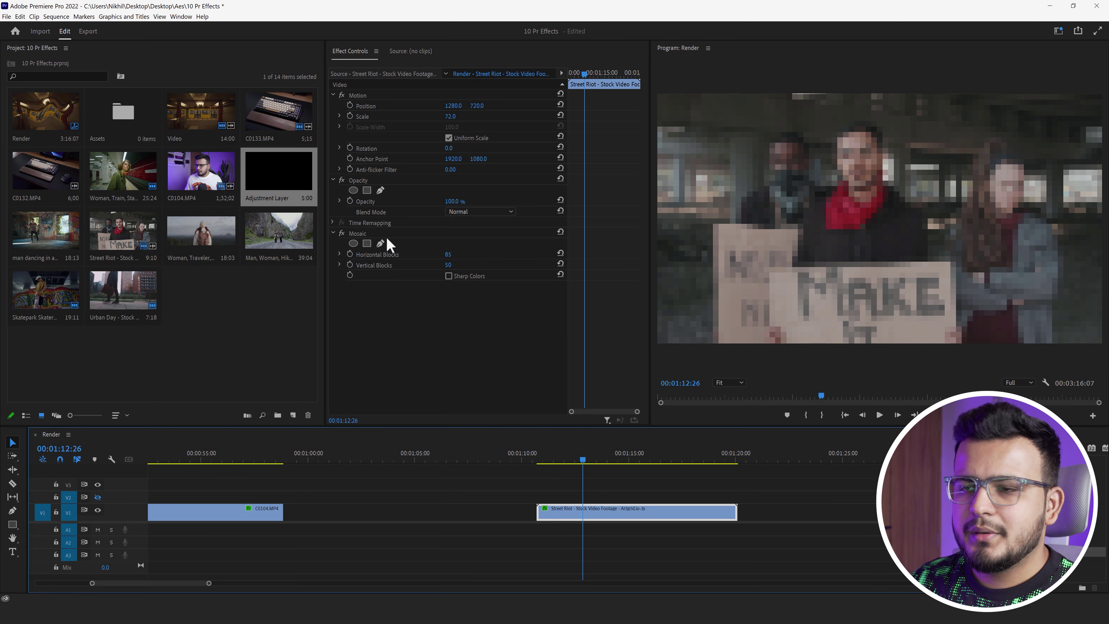
{"action": "mouse_move", "coordinate": [448, 254]}
{"action": "left_mouse_down"}
{"action": "mouse_move", "coordinate": [515, 254]}
{"action": "mouse_move", "coordinate": [446, 254]}
{"action": "mouse_move", "coordinate": [438, 265]}
{"action": "mouse_move", "coordinate": [433, 254]}
{"action": "left_mouse_up"}
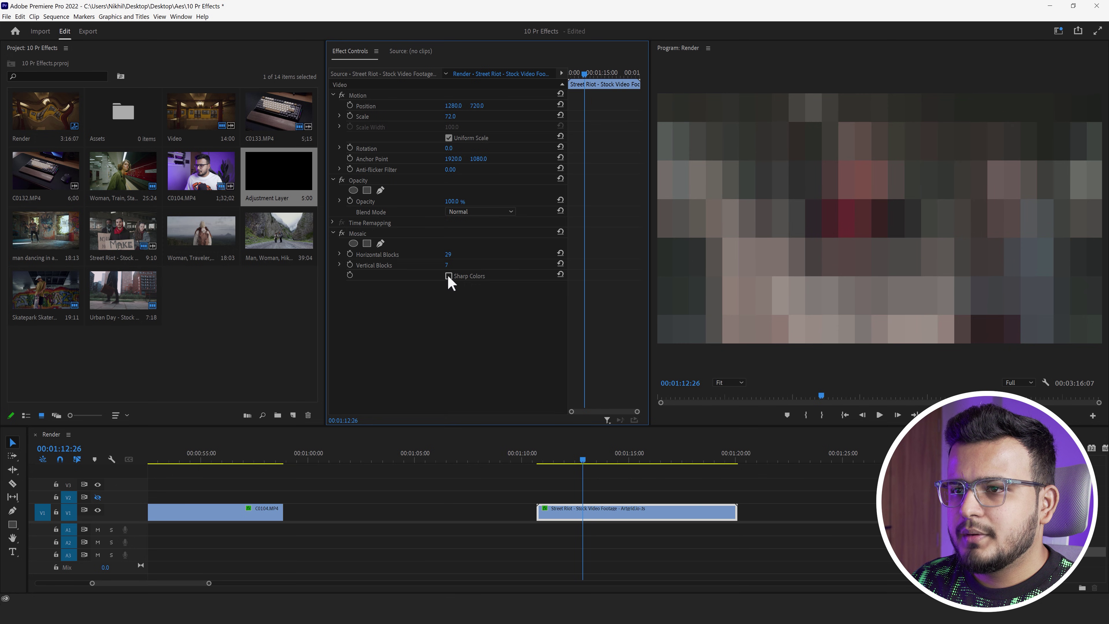
{"action": "left_click_drag", "start_coordinate": [589, 459], "coordinate": [568, 472]}
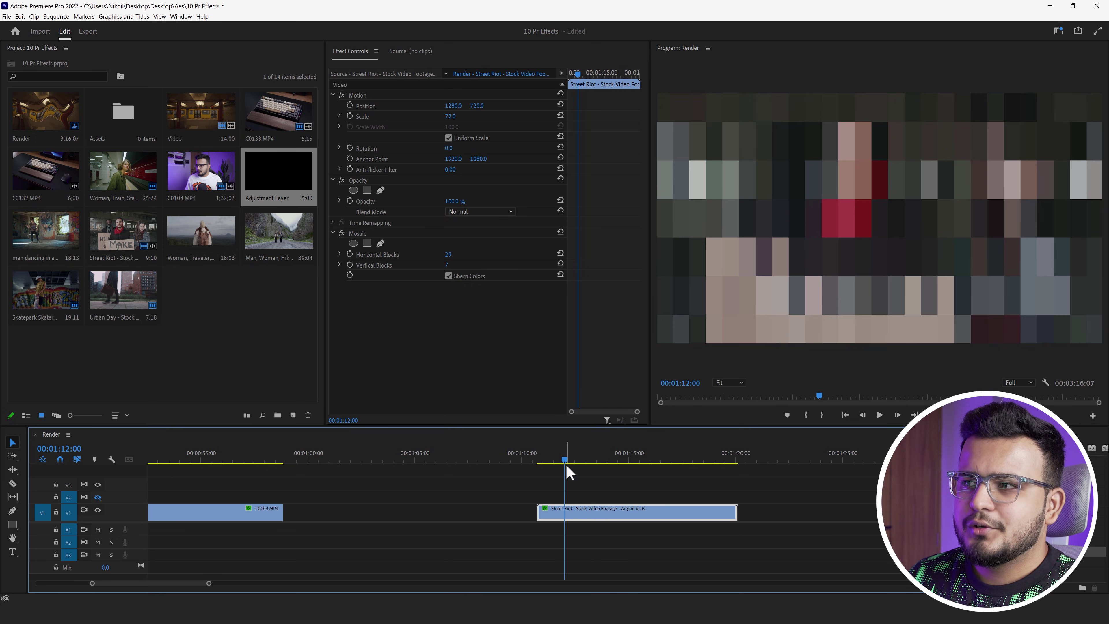
Step: Select the Skatepark Skater Portraits clip and park the playhead at 00:01:45:07
{"action": "left_click_drag", "start_coordinate": [577, 464], "coordinate": [611, 461]}
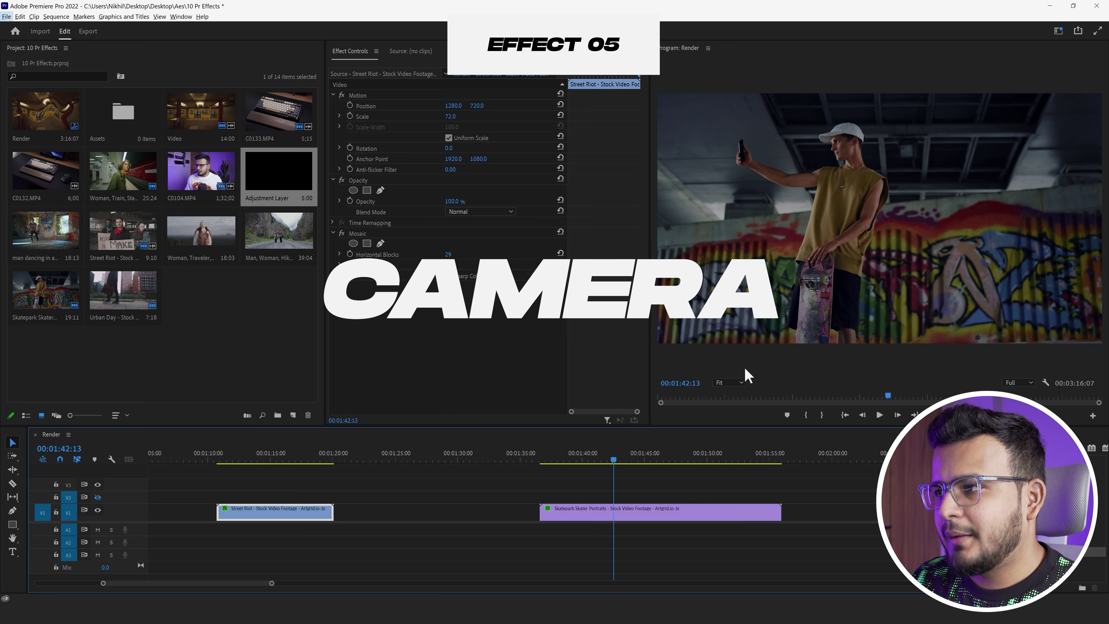
{"action": "left_click_drag", "start_coordinate": [615, 459], "coordinate": [691, 460]}
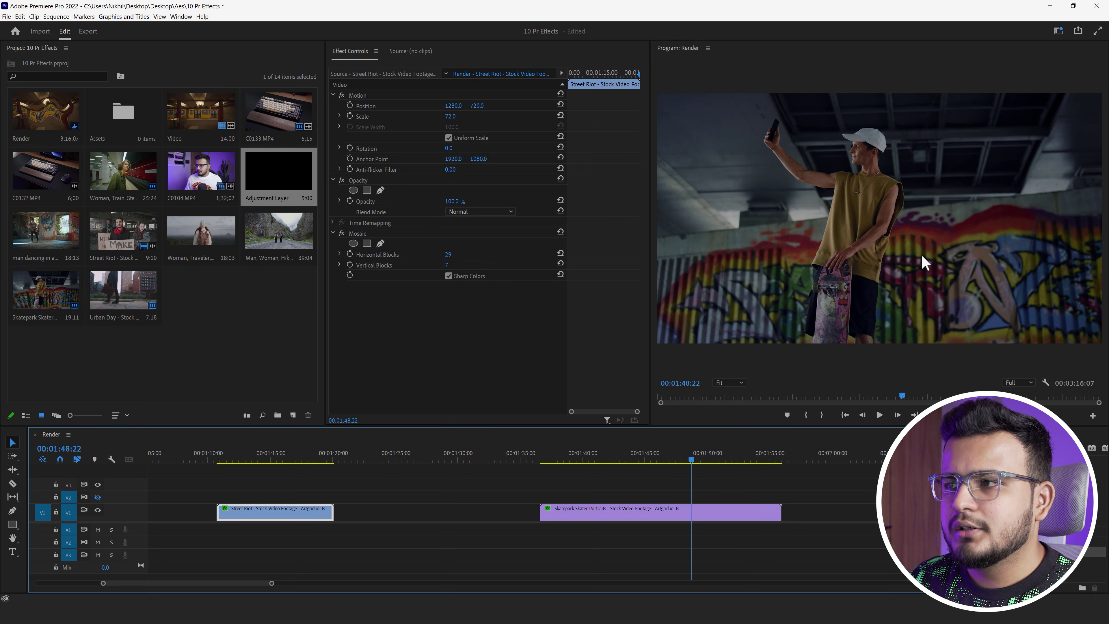
{"action": "left_click", "coordinate": [634, 459]}
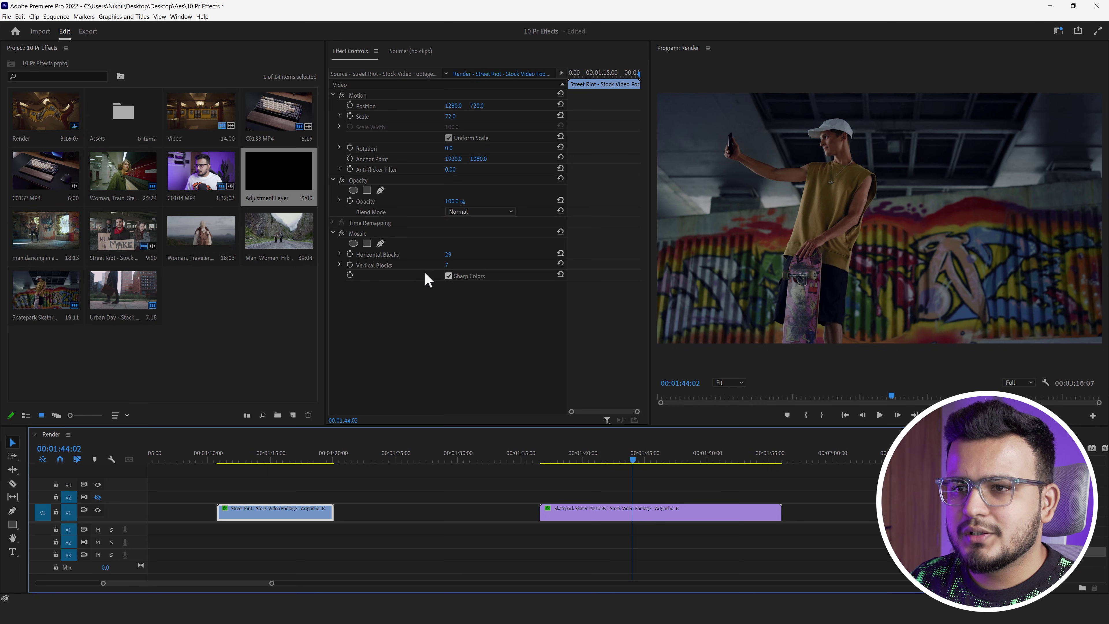
{"action": "scroll", "coordinate": [519, 480], "scroll_direction": "up", "scroll_amount": 1}
{"action": "left_click", "coordinate": [519, 459]}
{"action": "left_click_drag", "start_coordinate": [521, 460], "coordinate": [601, 459]}
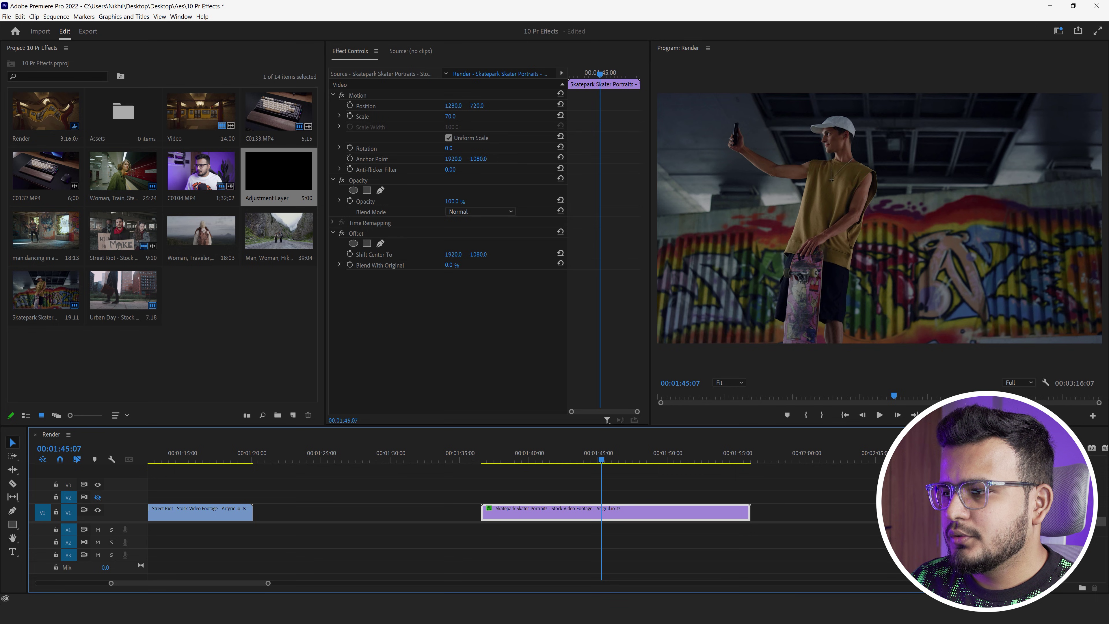
Step: Add Camera Blur to the skatepark clip and draw a pen mask outlining the skater
{"action": "left_click_drag", "start_coordinate": [717, 507], "coordinate": [575, 513]}
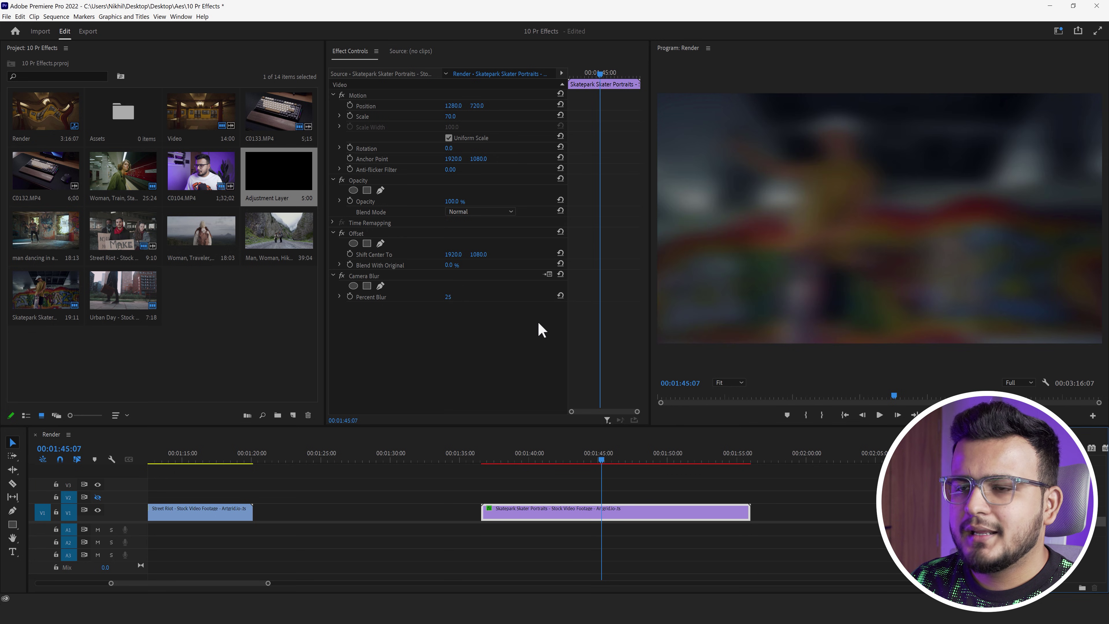
{"action": "left_click", "coordinate": [341, 276]}
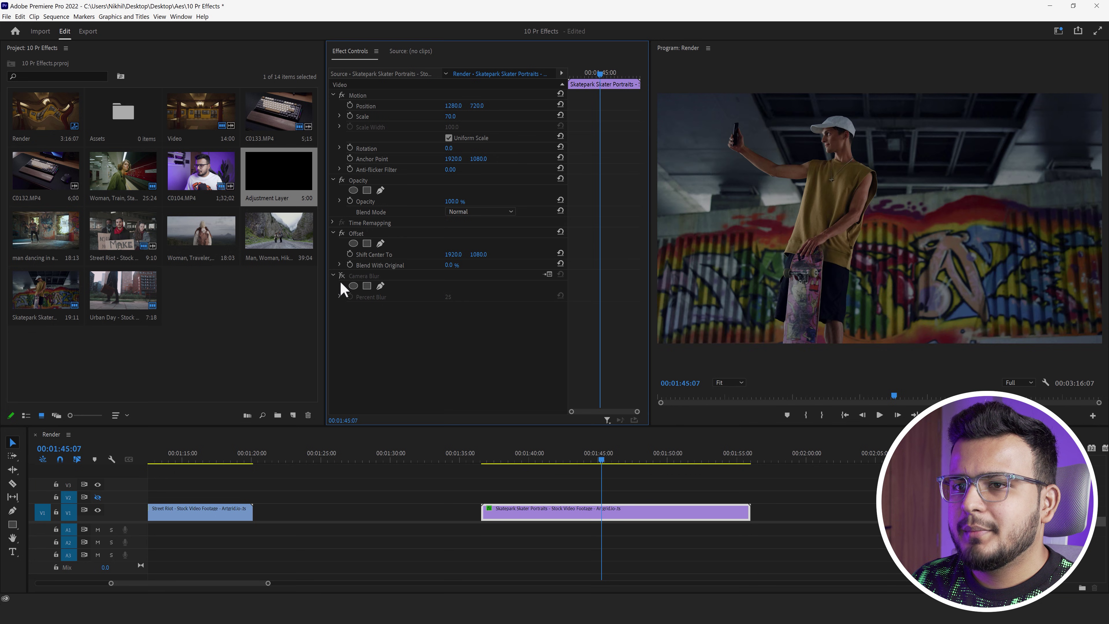
{"action": "left_click", "coordinate": [381, 286]}
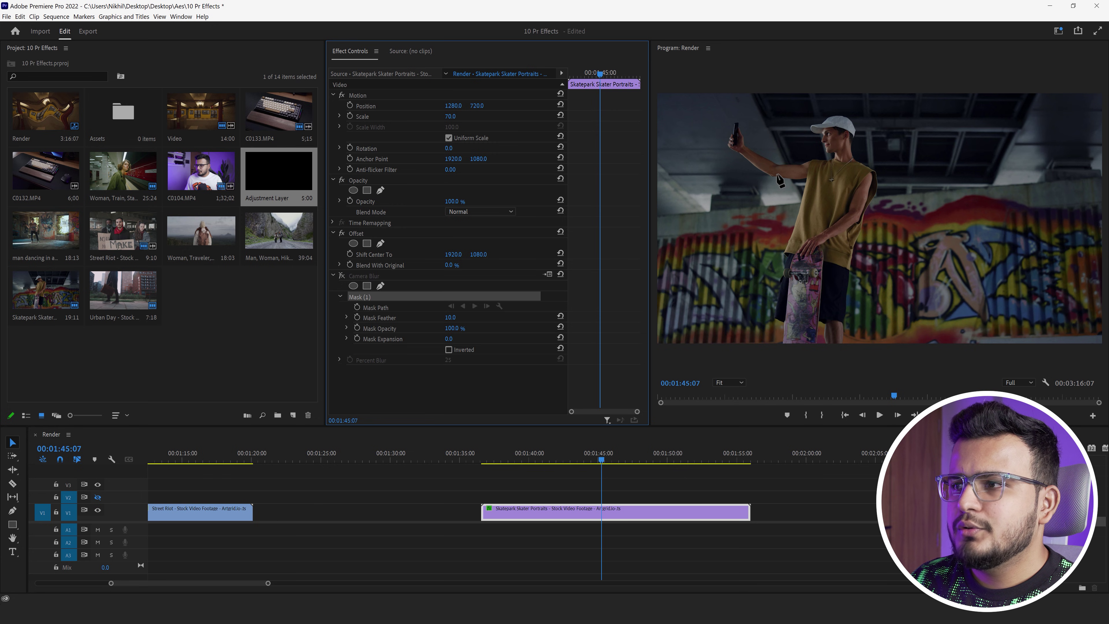
{"action": "left_click", "coordinate": [804, 148]}
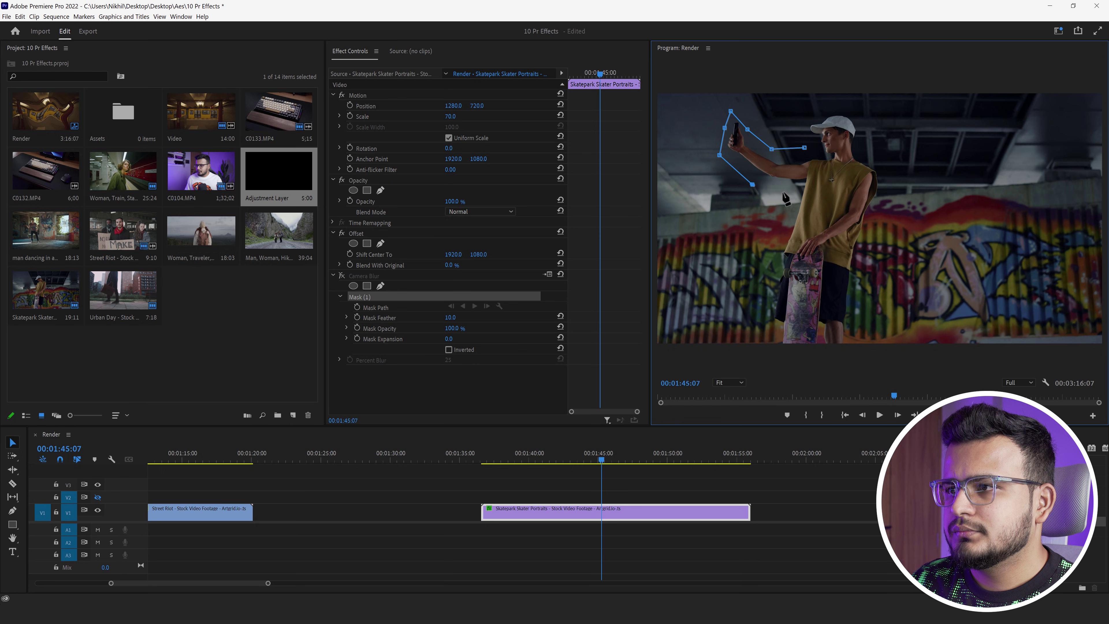
{"action": "left_click", "coordinate": [779, 240]}
{"action": "left_click", "coordinate": [768, 300]}
{"action": "left_click", "coordinate": [766, 358]}
{"action": "left_click", "coordinate": [856, 356]}
{"action": "left_click", "coordinate": [857, 313]}
{"action": "left_click", "coordinate": [867, 260]}
{"action": "left_click", "coordinate": [879, 204]}
{"action": "left_click", "coordinate": [868, 113]}
{"action": "left_click", "coordinate": [817, 101]}
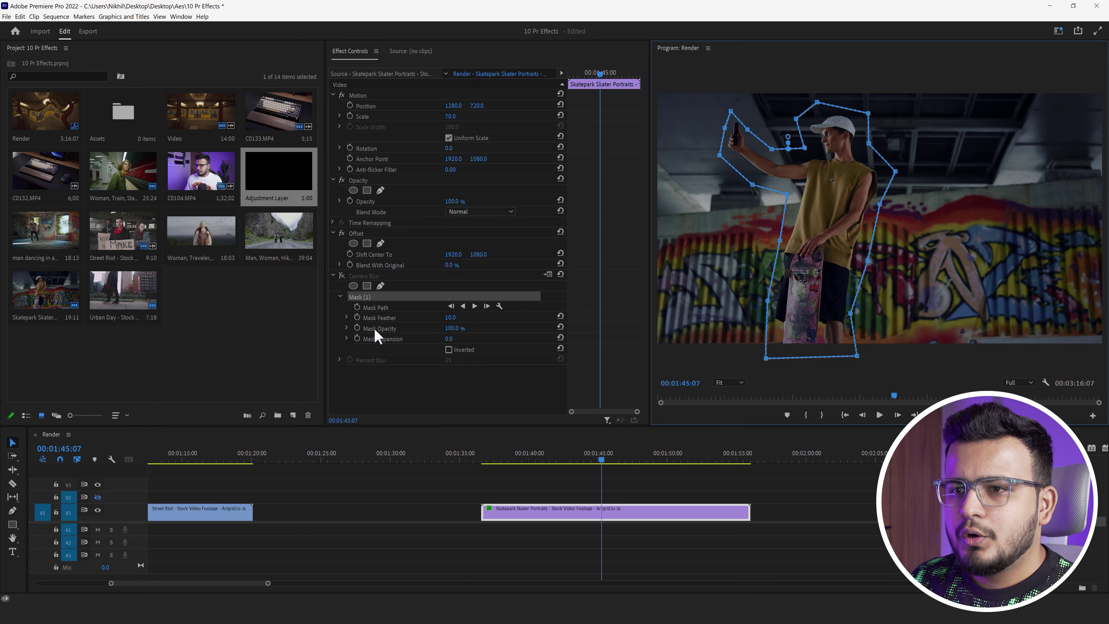
Step: Re-enable Camera Blur, invert the mask, widen the feather and set Percent Blur to 3
{"action": "left_click", "coordinate": [342, 275]}
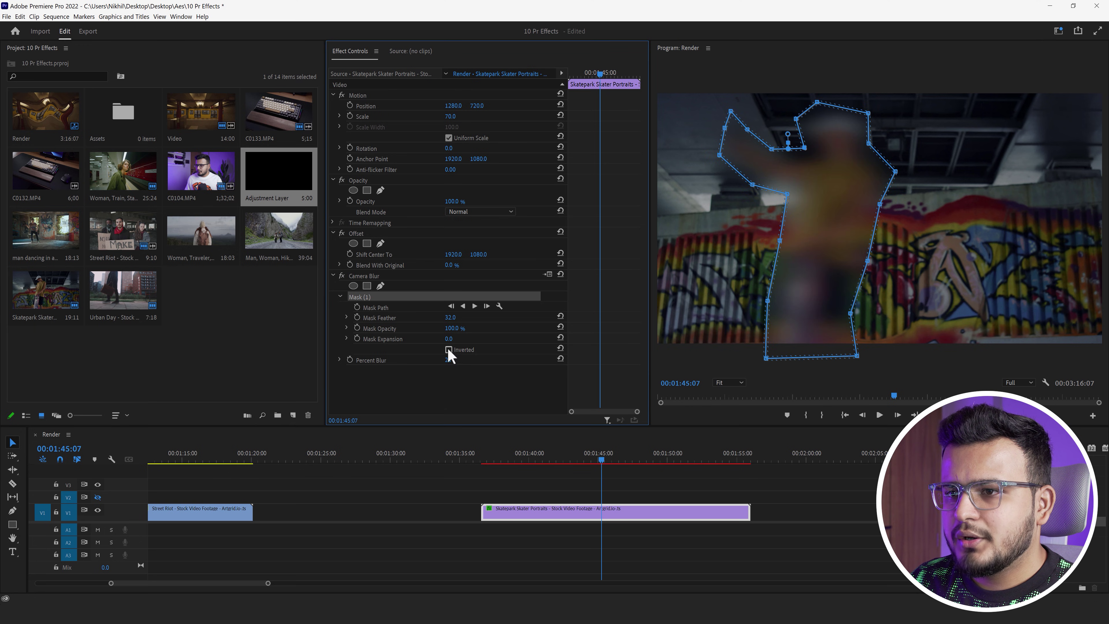
{"action": "left_click", "coordinate": [448, 349]}
{"action": "left_click_drag", "start_coordinate": [450, 317], "coordinate": [556, 317]}
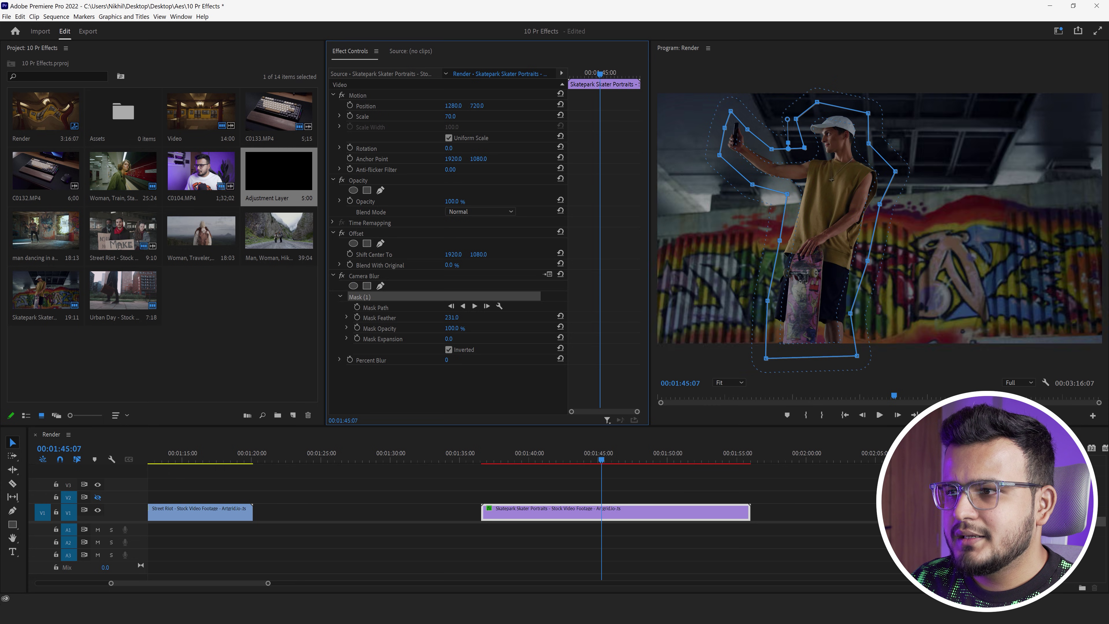
{"action": "left_click_drag", "start_coordinate": [446, 359], "coordinate": [454, 359]}
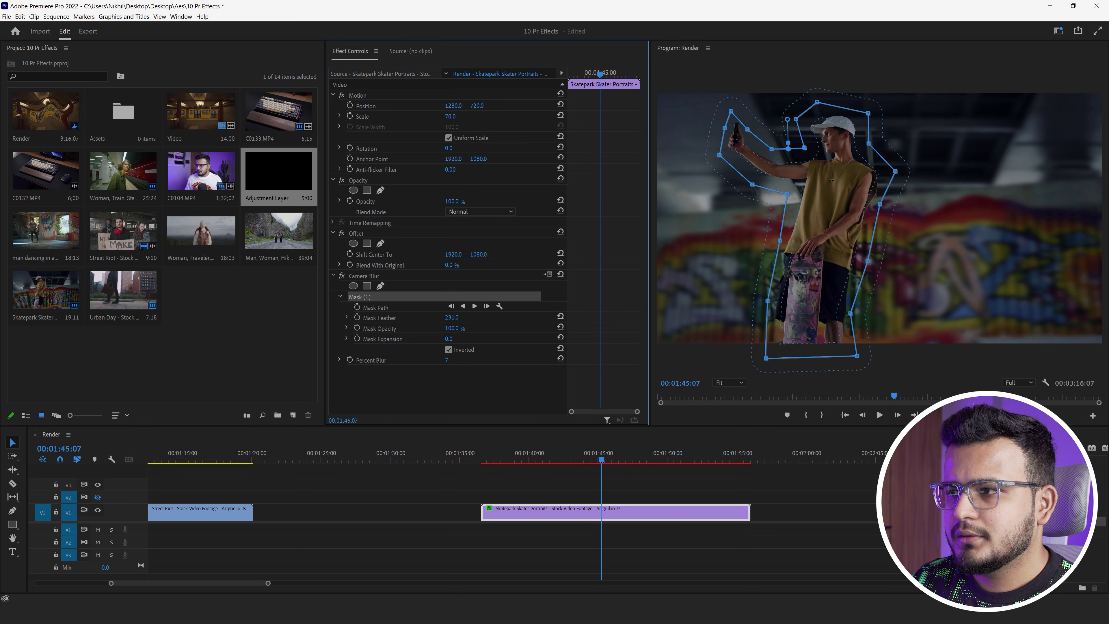
{"action": "left_click", "coordinate": [451, 359]}
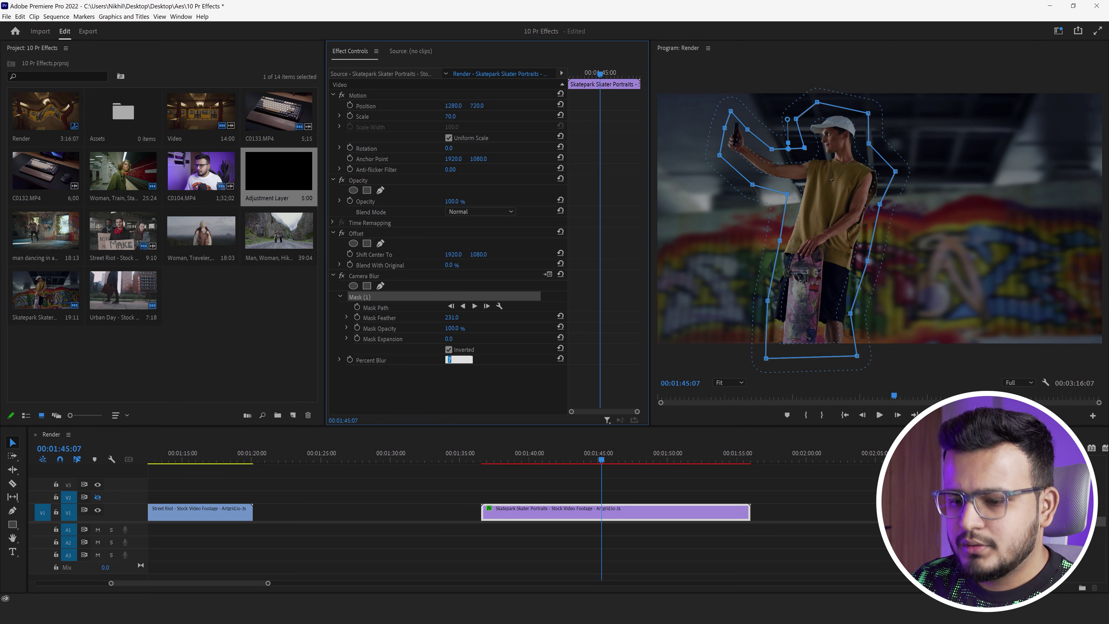
{"action": "type", "text": "3"}
{"action": "key", "text": "Return"}
{"action": "left_click", "coordinate": [478, 365]}
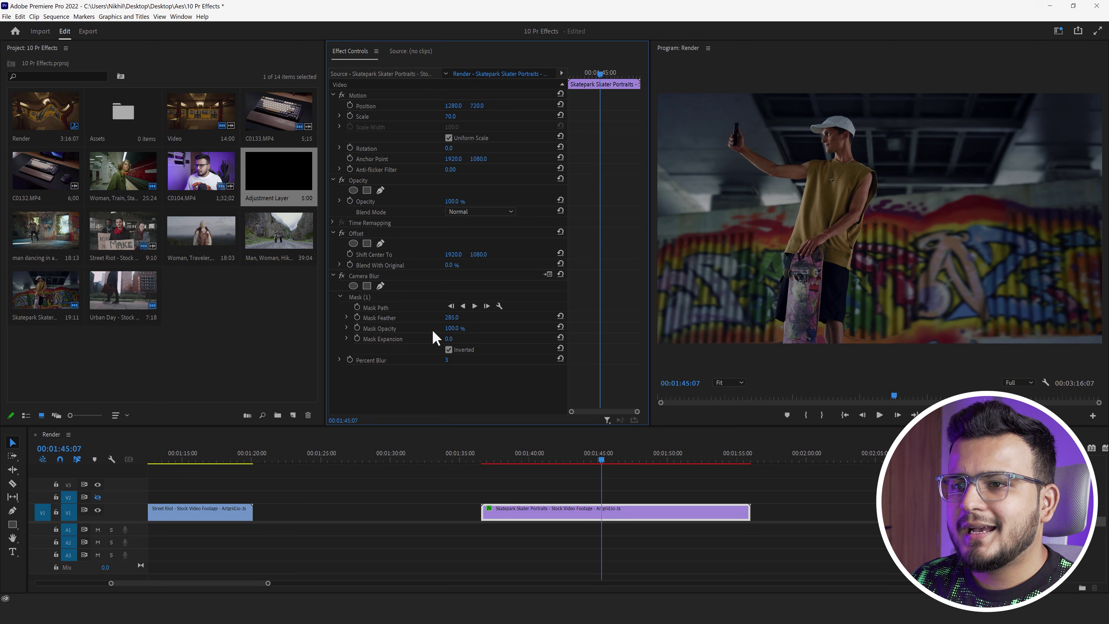
Step: Set Percent Blur to 4 and Mask Feather to 300
{"action": "left_click", "coordinate": [449, 359]}
{"action": "type", "text": "4"}
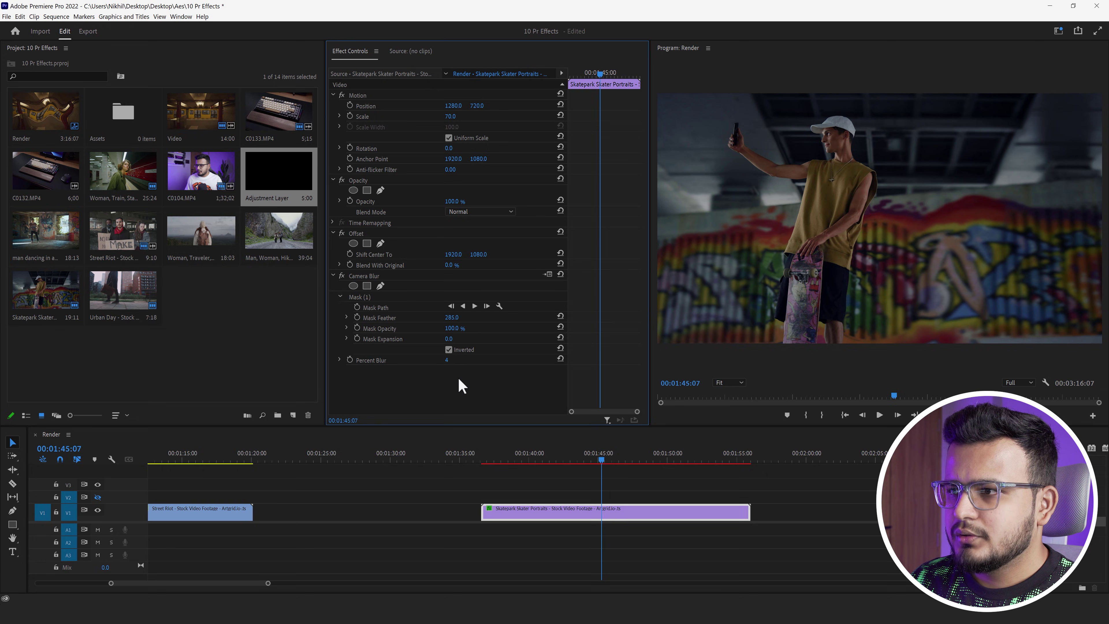
{"action": "left_click", "coordinate": [452, 317]}
{"action": "type", "text": "300"}
{"action": "key", "text": "Return"}
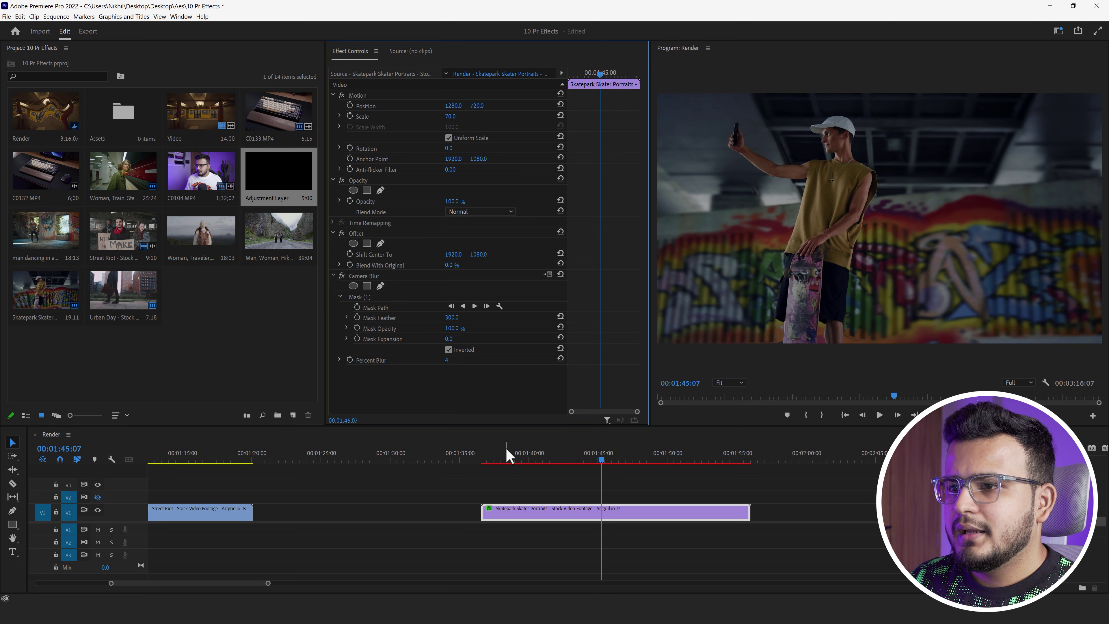
{"action": "mouse_move", "coordinate": [498, 458]}
{"action": "left_mouse_down"}
{"action": "mouse_move", "coordinate": [540, 459]}
{"action": "mouse_move", "coordinate": [513, 460]}
{"action": "left_mouse_up"}
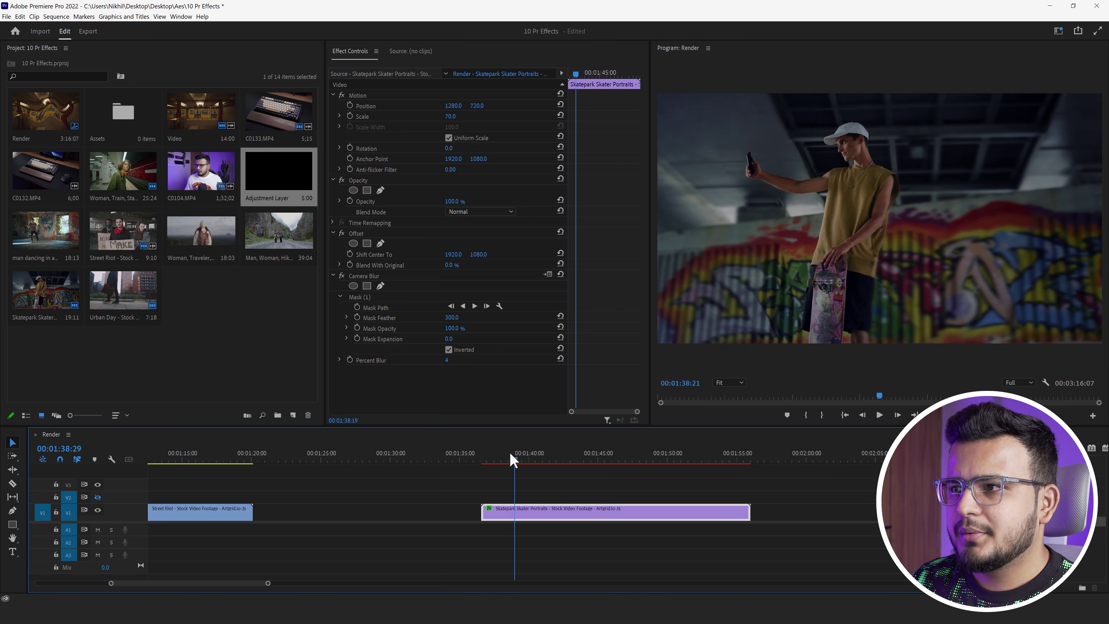
Step: Select the Camera Blur Mask (1) and track it forward through the skater clip
{"action": "left_click_drag", "start_coordinate": [513, 459], "coordinate": [501, 461]}
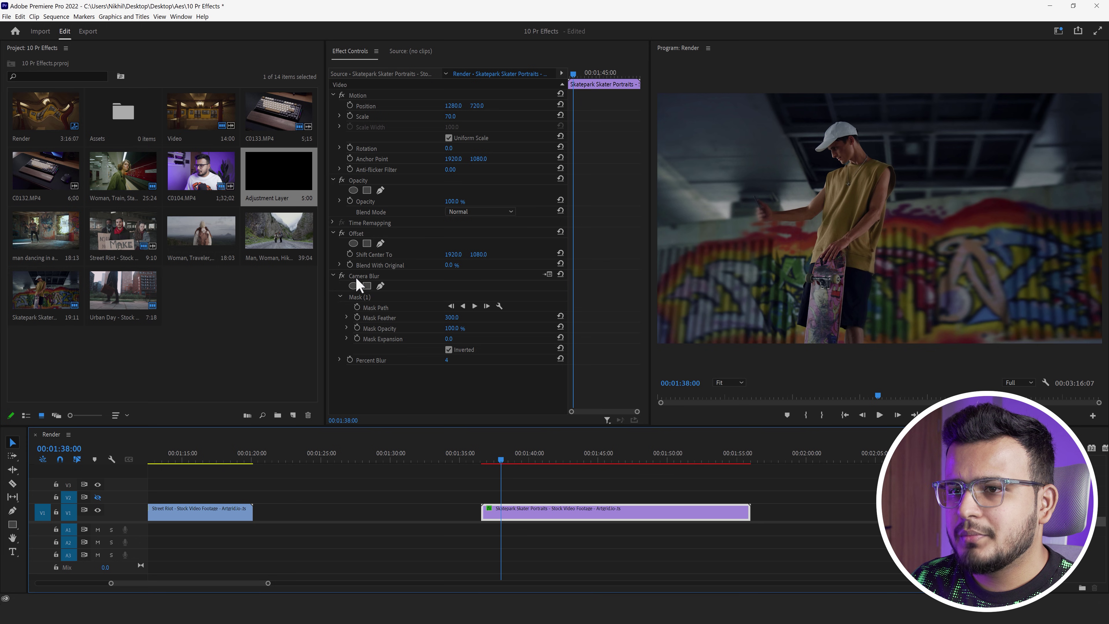
{"action": "left_click", "coordinate": [360, 297]}
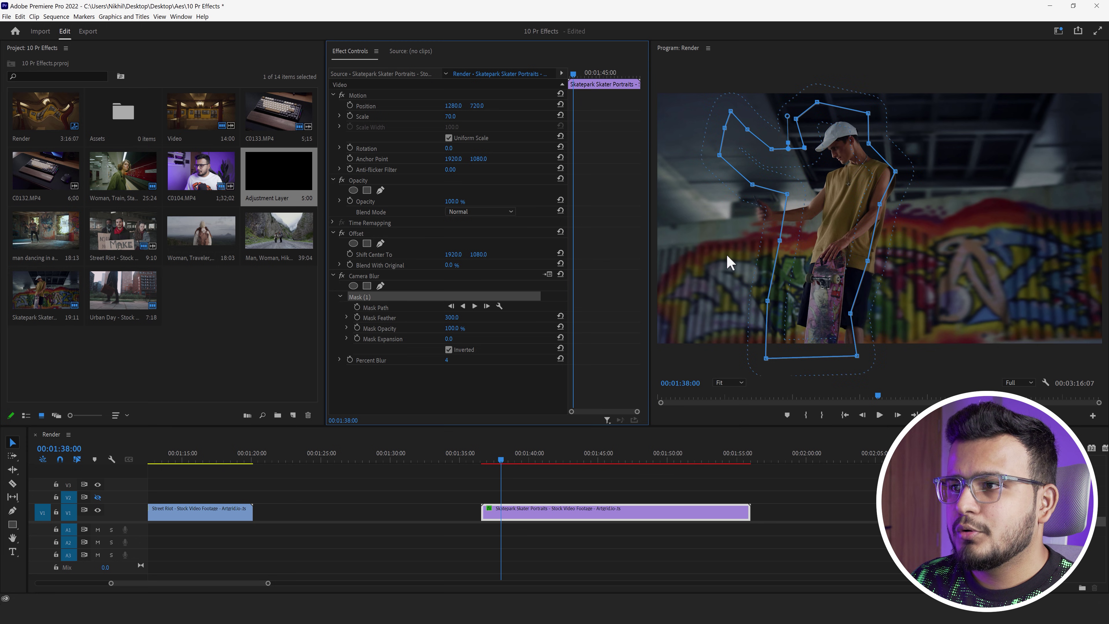
{"action": "left_click_drag", "start_coordinate": [524, 452], "coordinate": [548, 461]}
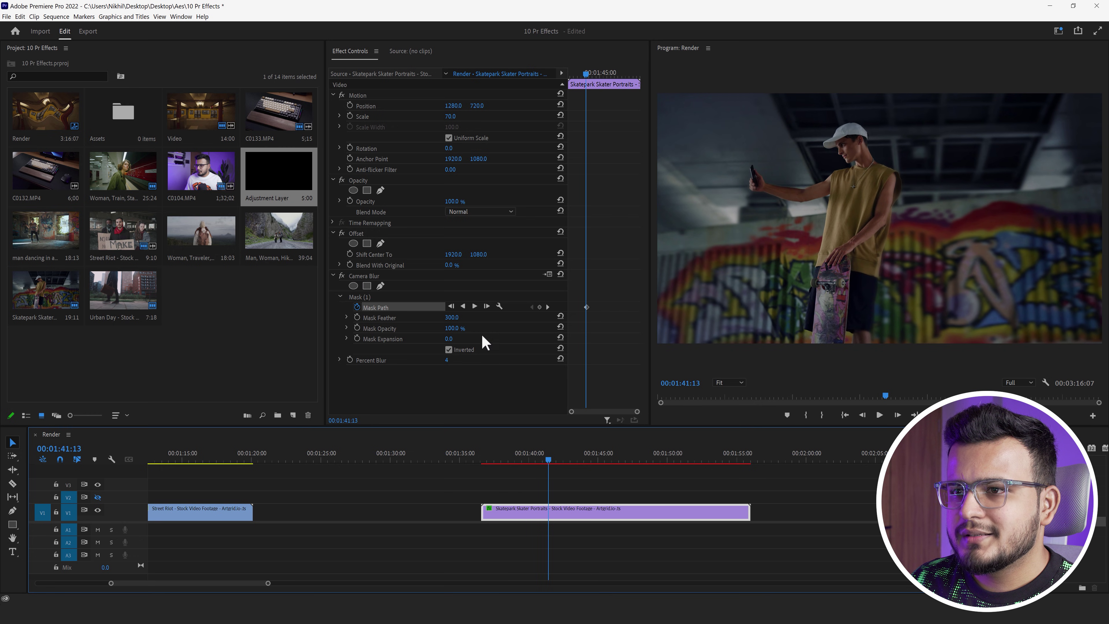
{"action": "left_click", "coordinate": [474, 306]}
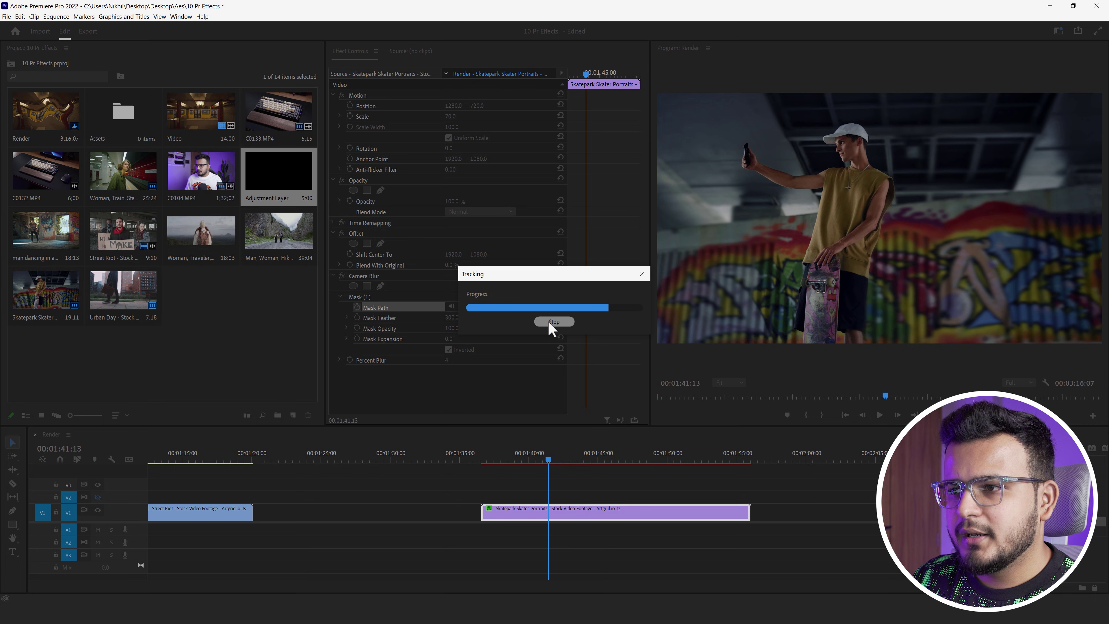
Step: Stop the mask tracking partway, check the mask later in the clip, and save the project
{"action": "left_click", "coordinate": [552, 322]}
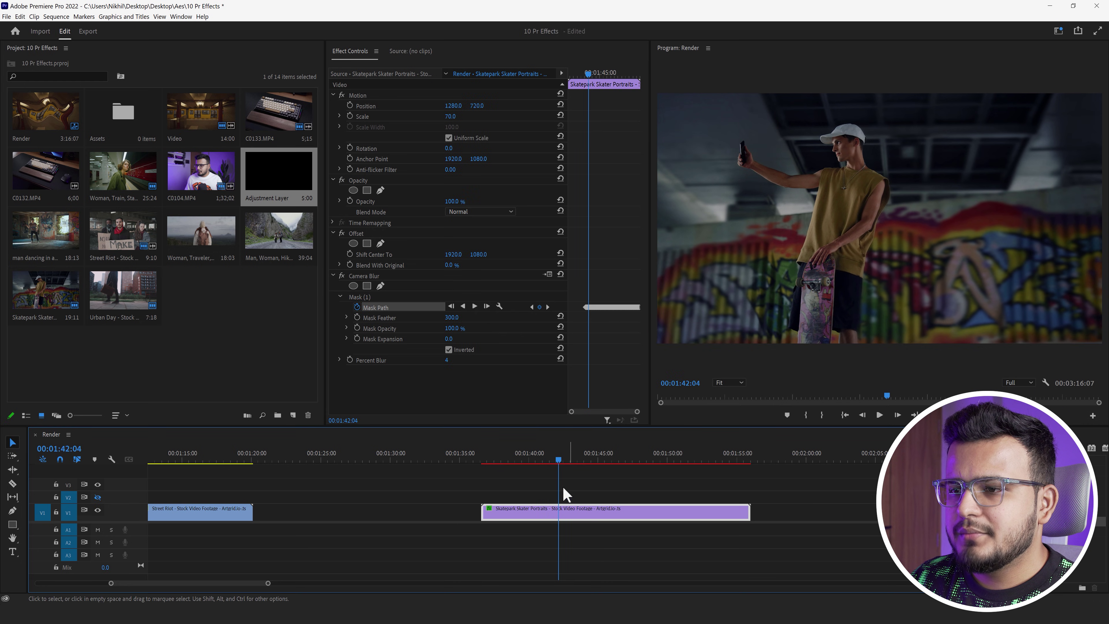
{"action": "left_click", "coordinate": [363, 299]}
{"action": "mouse_move", "coordinate": [559, 458]}
{"action": "left_mouse_down"}
{"action": "mouse_move", "coordinate": [678, 464]}
{"action": "mouse_move", "coordinate": [606, 473]}
{"action": "mouse_move", "coordinate": [616, 464]}
{"action": "left_mouse_up"}
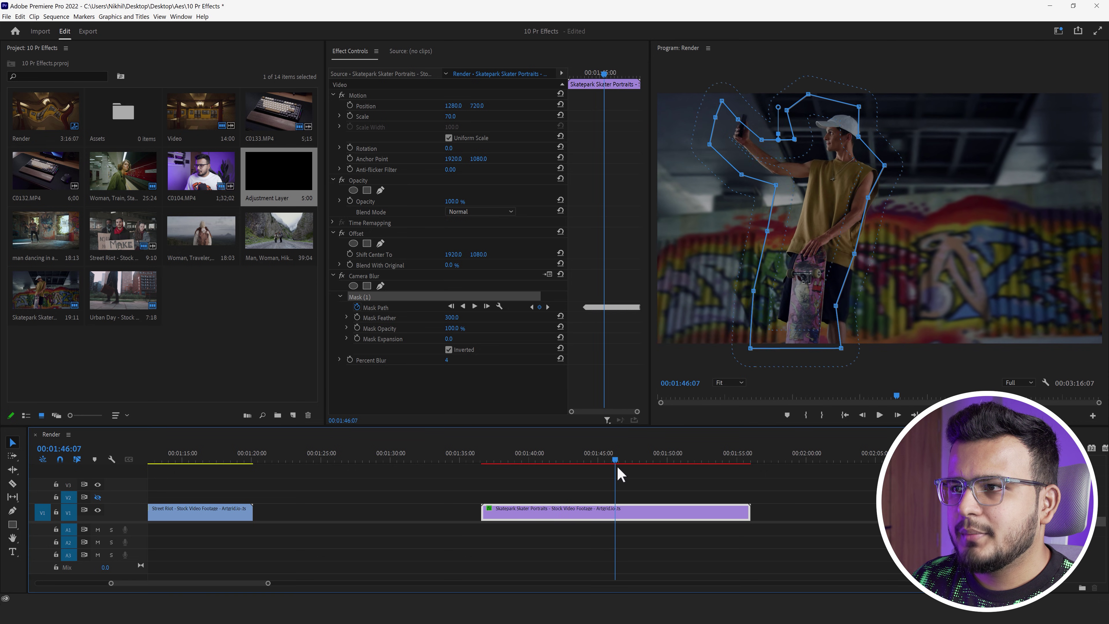
{"action": "left_click", "coordinate": [741, 124]}
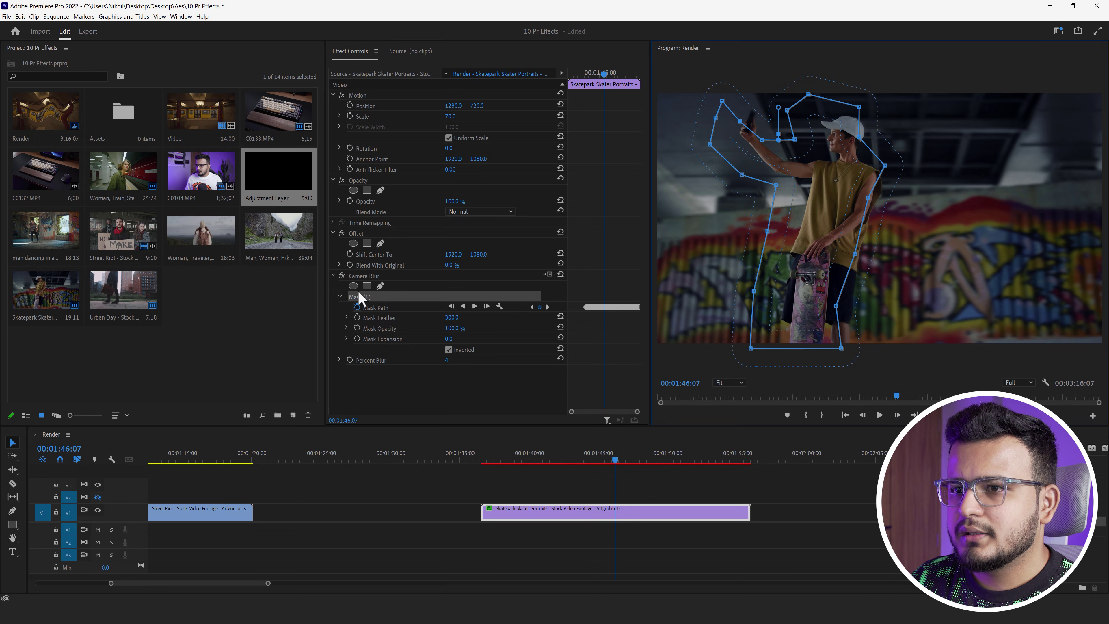
{"action": "key", "text": "ctrl+s"}
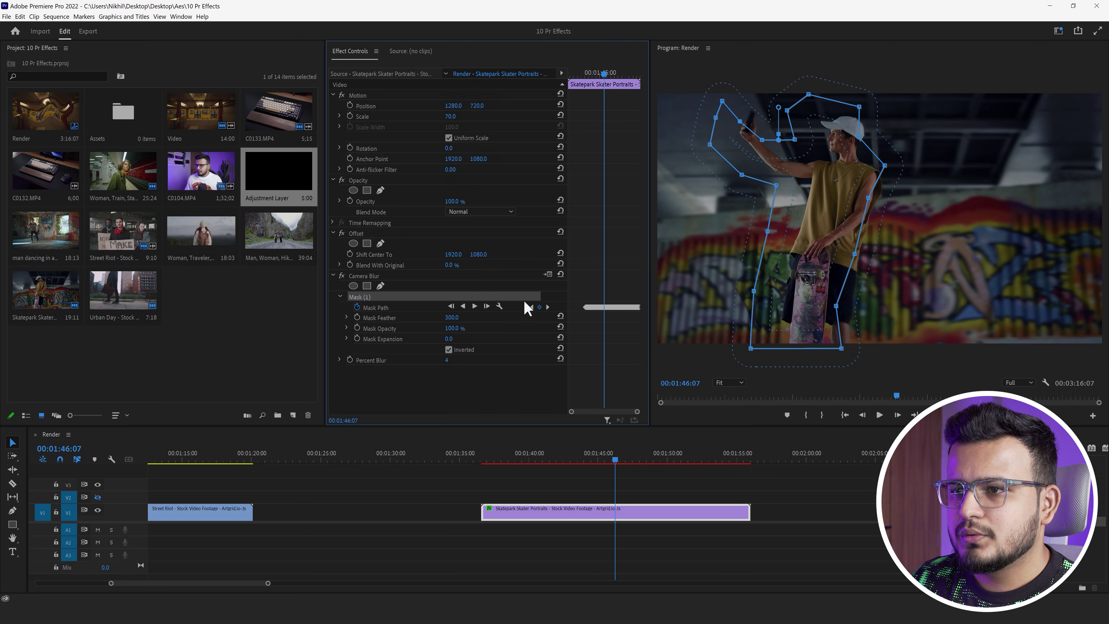
Step: Drag a mask vertex out to include the skater's raised arm and phone
{"action": "left_click_drag", "start_coordinate": [741, 123], "coordinate": [759, 106]}
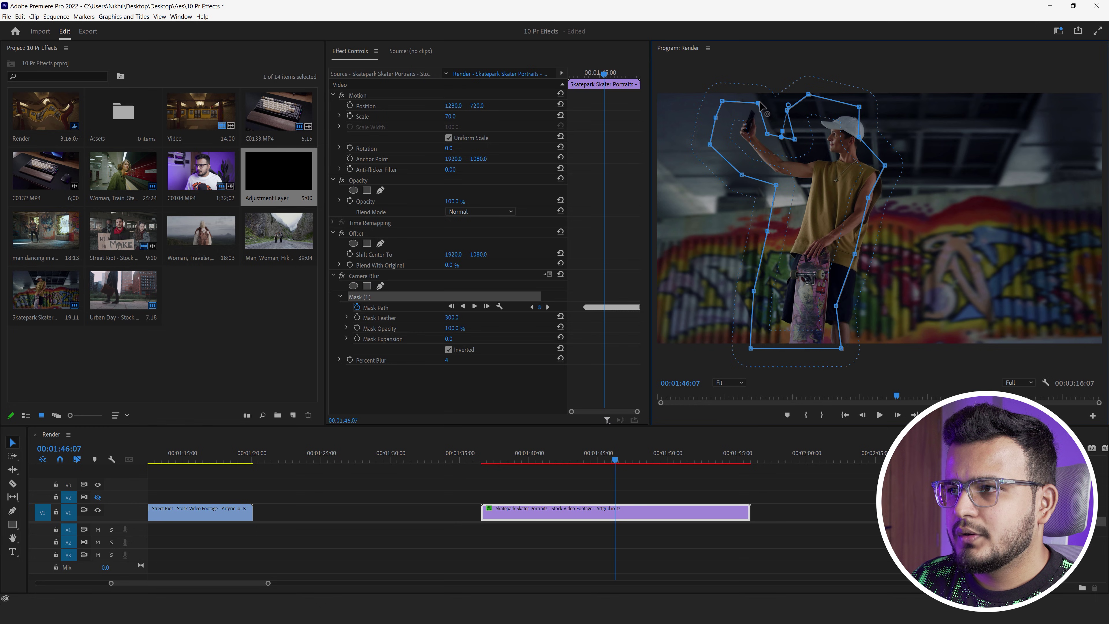
{"action": "left_click", "coordinate": [608, 493]}
{"action": "left_click", "coordinate": [612, 460]}
{"action": "mouse_move", "coordinate": [612, 459]}
{"action": "left_mouse_down"}
{"action": "mouse_move", "coordinate": [533, 460]}
{"action": "mouse_move", "coordinate": [608, 459]}
{"action": "left_mouse_up"}
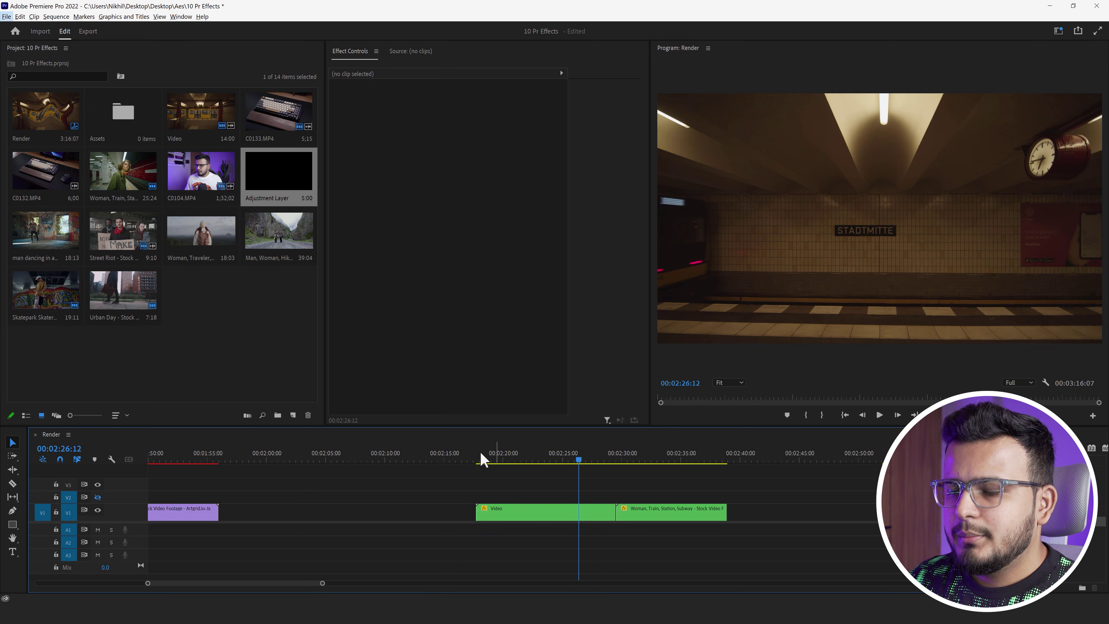
Step: Scrub to the yellow subway train footage and apply Crop to its Video clip on V1
{"action": "left_click_drag", "start_coordinate": [480, 455], "coordinate": [532, 471]}
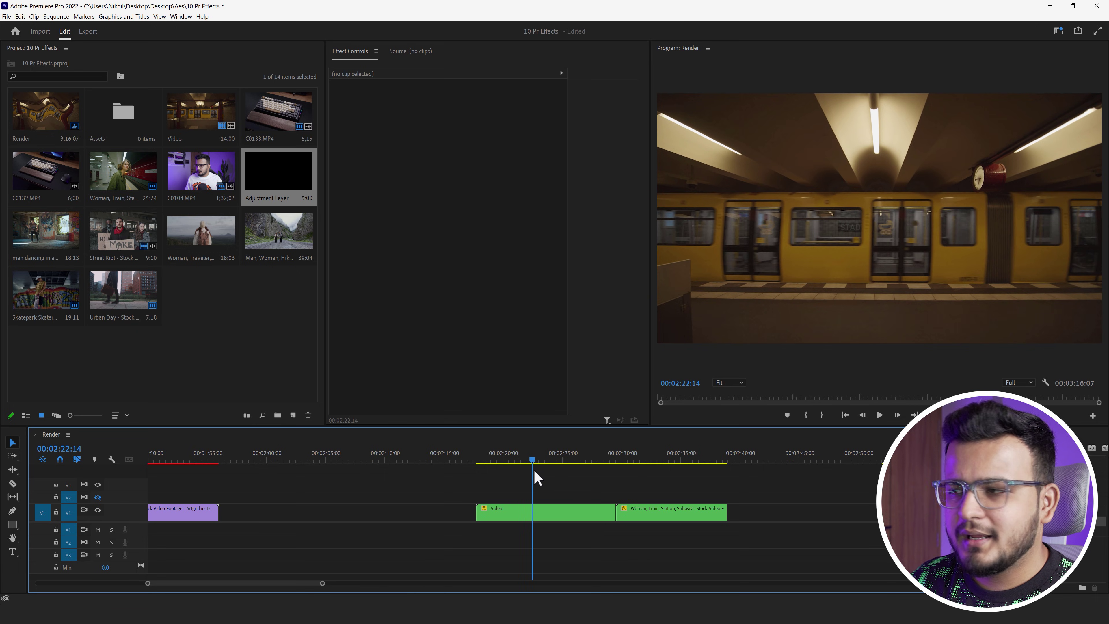
{"action": "left_click_drag", "start_coordinate": [557, 457], "coordinate": [548, 458]}
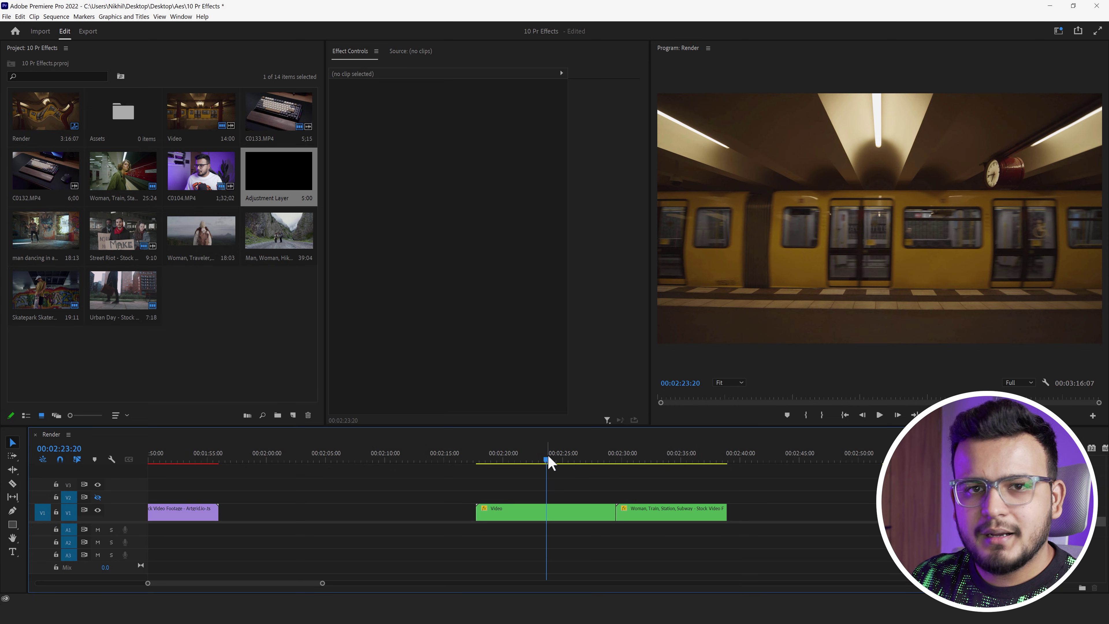
{"action": "left_click", "coordinate": [564, 515]}
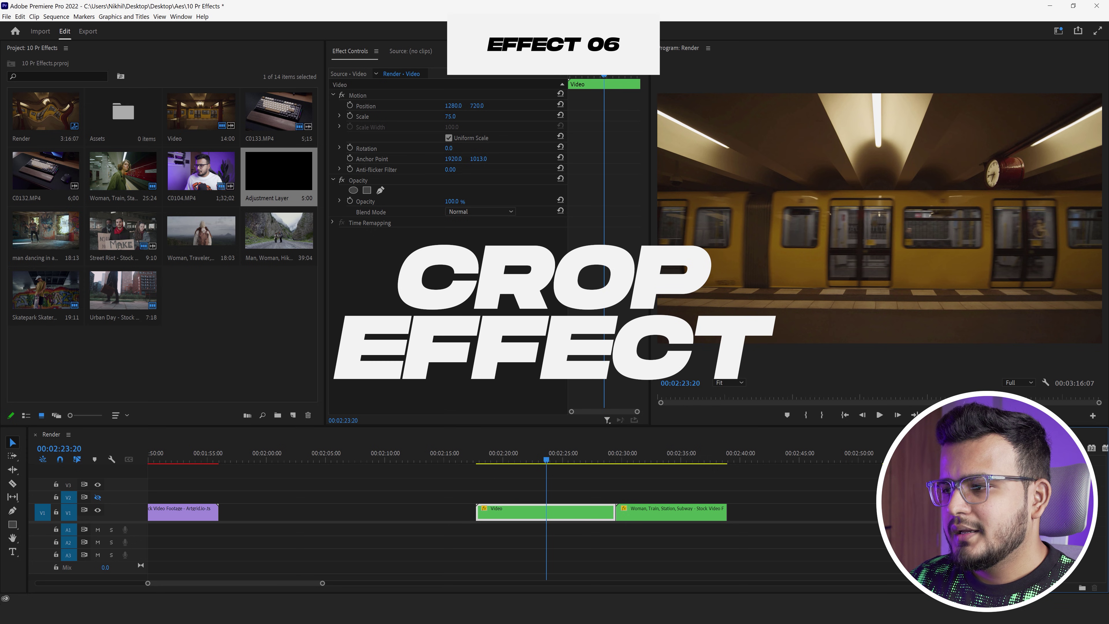
{"action": "left_click_drag", "start_coordinate": [618, 527], "coordinate": [559, 520]}
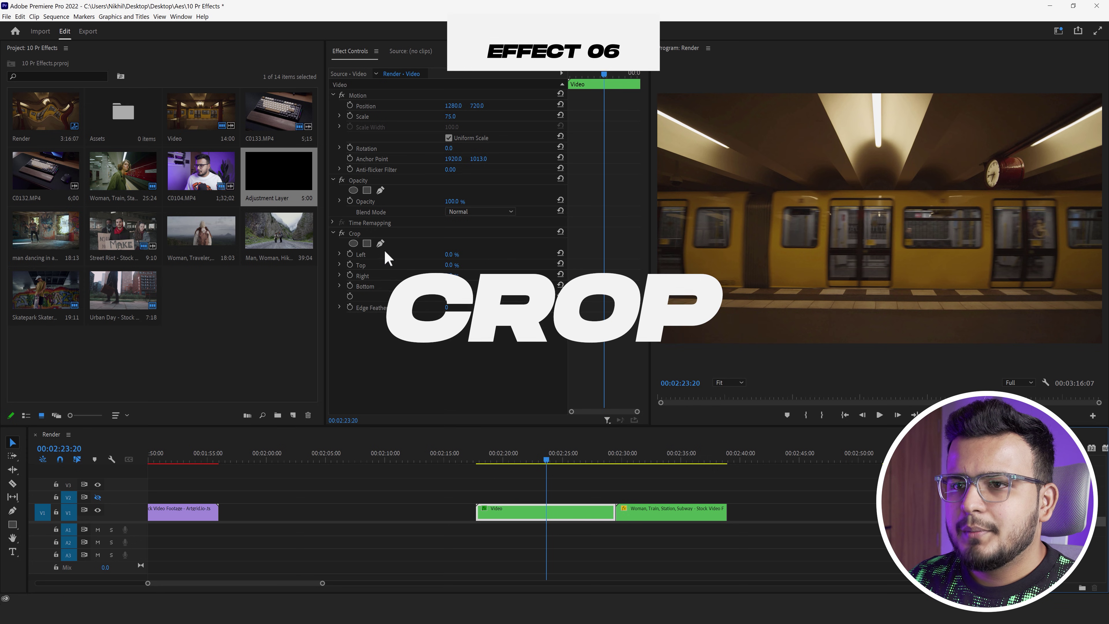
Step: Crop 15% off the top and bottom of the train clip
{"action": "left_click", "coordinate": [450, 265]}
{"action": "type", "text": "15"}
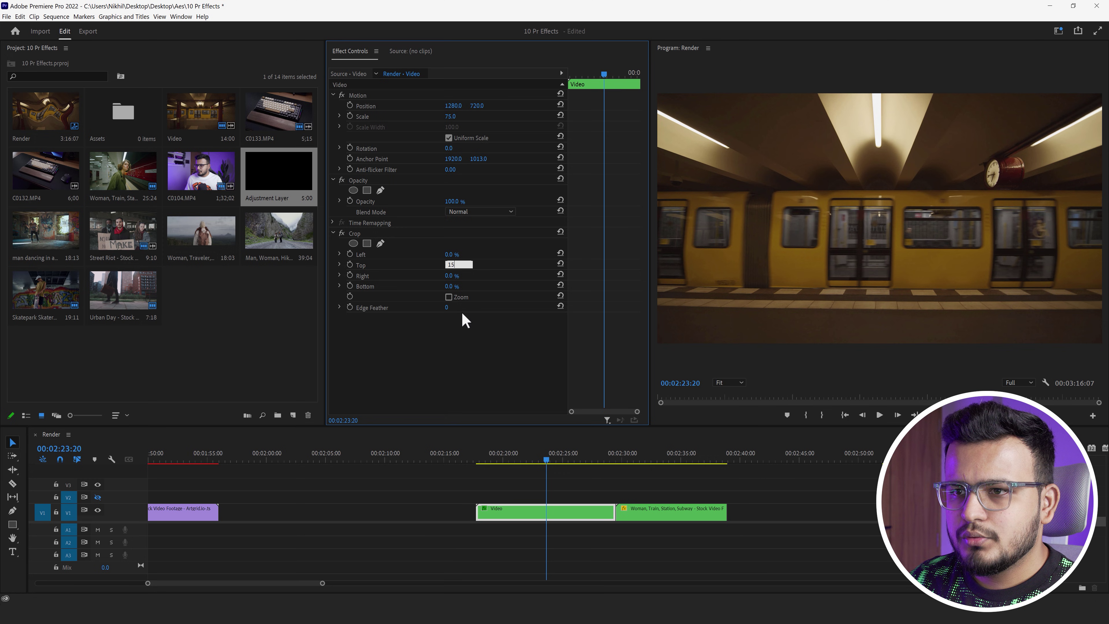
{"action": "type", "text": "15"}
{"action": "key", "text": "Return"}
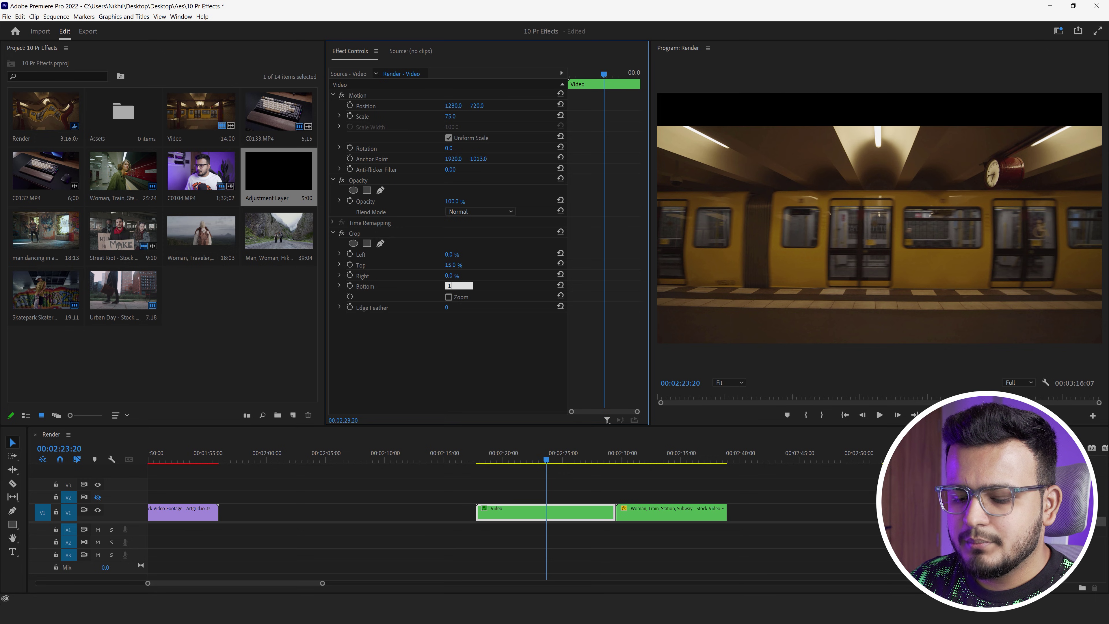
{"action": "key", "text": "Return"}
{"action": "mouse_move", "coordinate": [486, 458]}
{"action": "left_mouse_down"}
{"action": "mouse_move", "coordinate": [516, 461]}
{"action": "mouse_move", "coordinate": [506, 460]}
{"action": "left_mouse_up"}
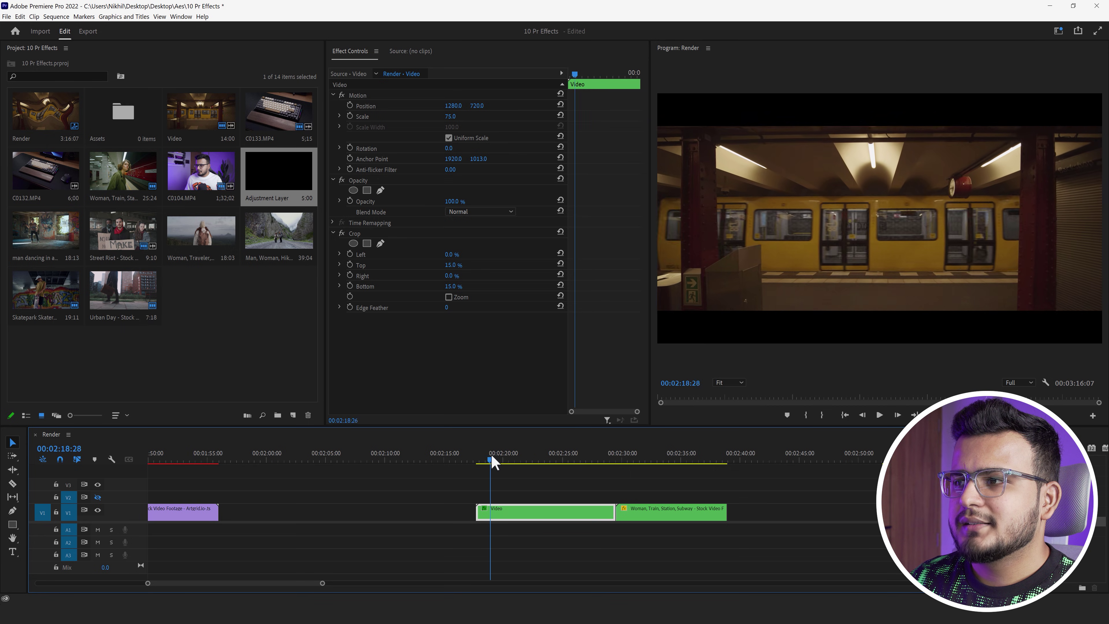
Step: Preview the train clip with Crop toggled off and back on, stopping on the STADTMITTE wall
{"action": "left_click", "coordinate": [341, 233]}
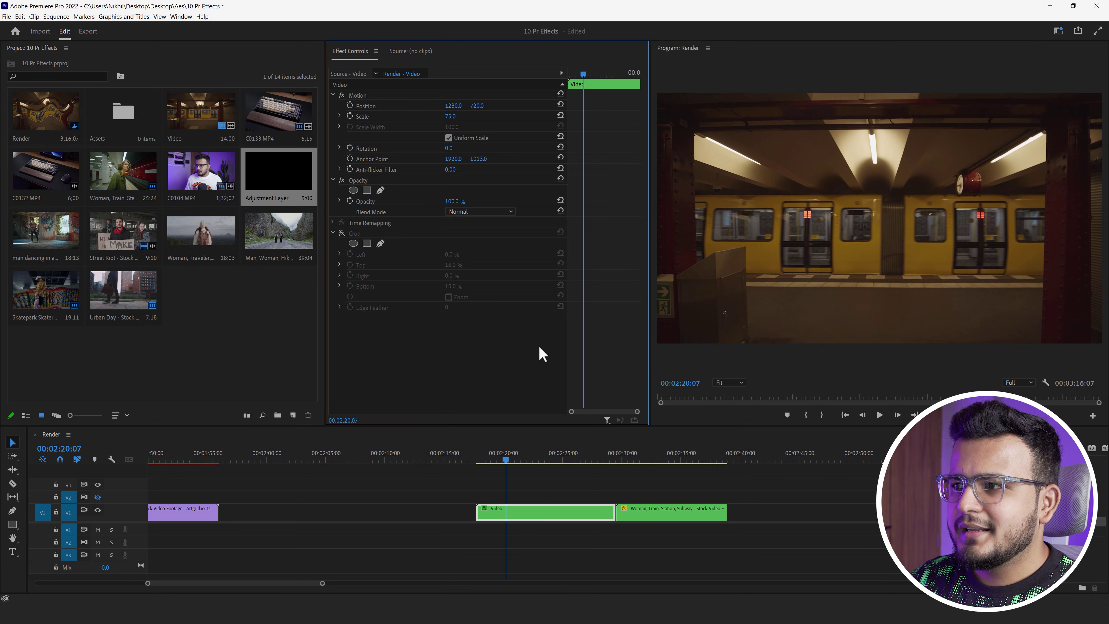
{"action": "left_click", "coordinate": [491, 458]}
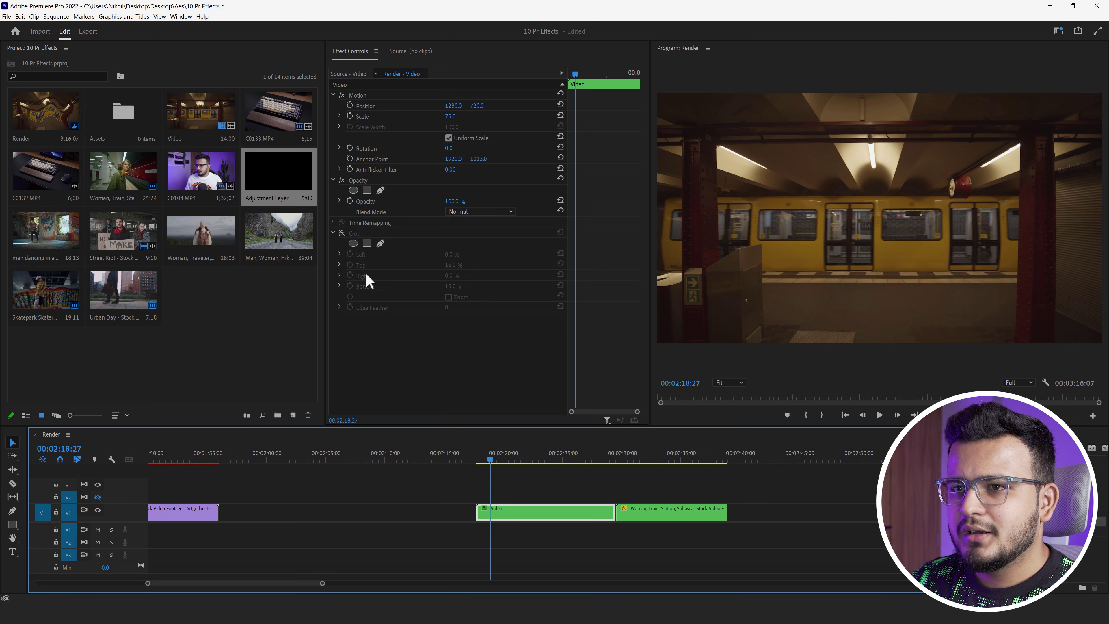
{"action": "key", "text": "space"}
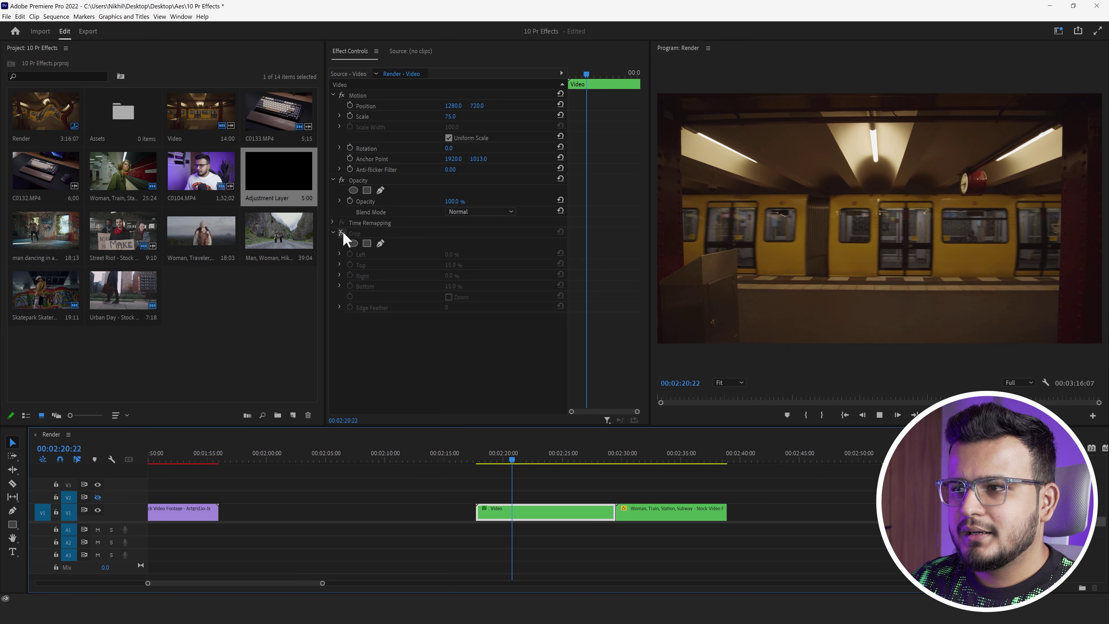
{"action": "left_click", "coordinate": [342, 233]}
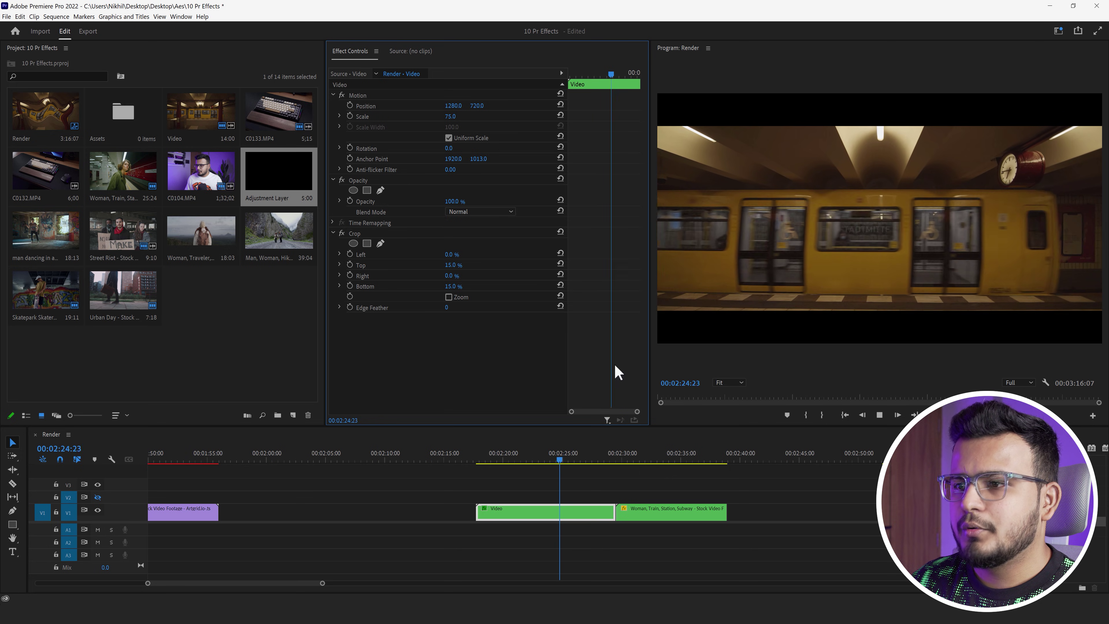
{"action": "key", "text": "space"}
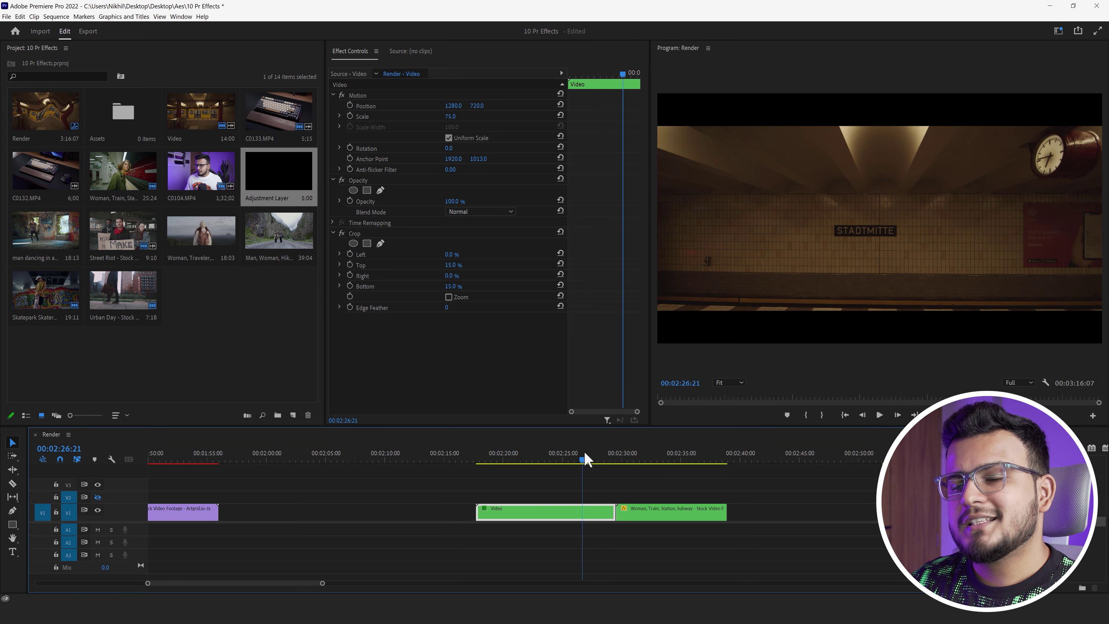
{"action": "left_click", "coordinate": [354, 234]}
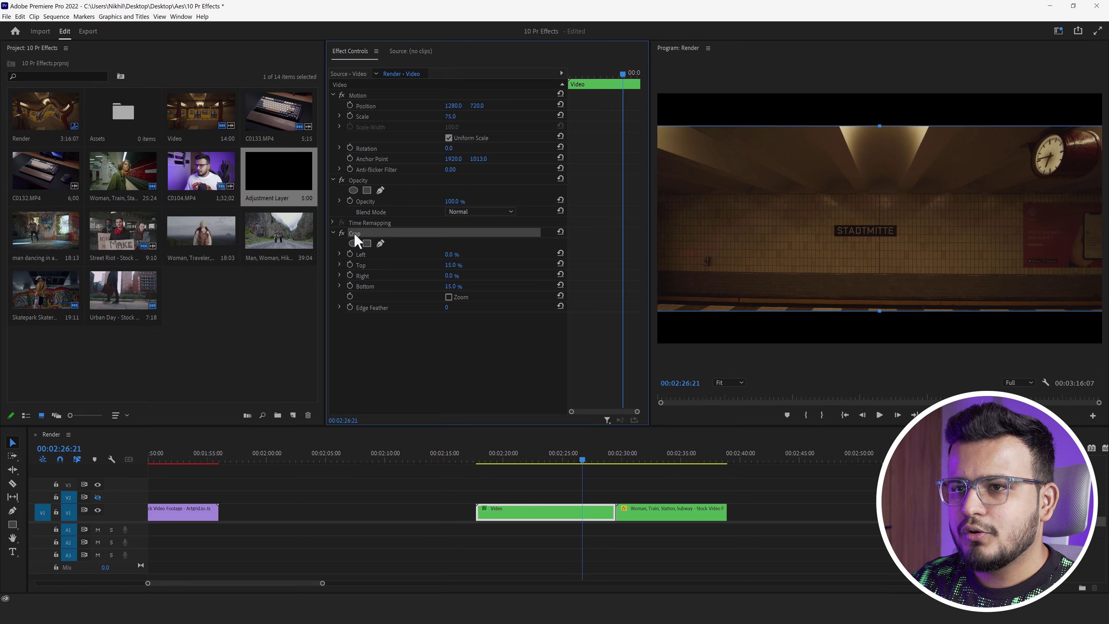
Step: Paste the Crop effect onto the Woman, Train, Station, Subway clip and adjust its bottom crop
{"action": "left_click", "coordinate": [647, 456]}
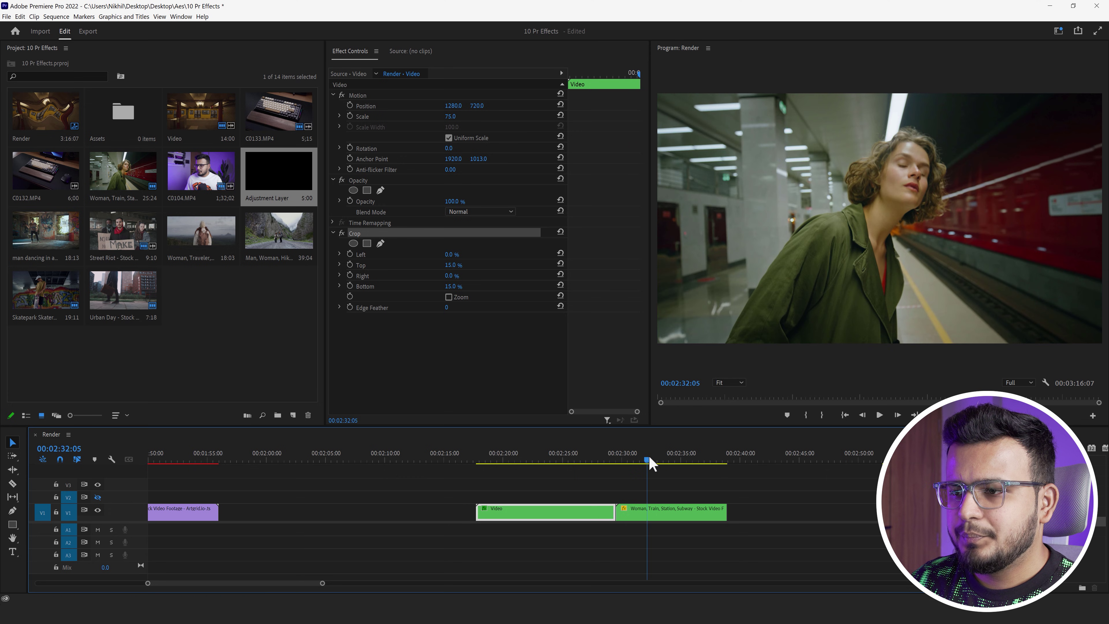
{"action": "left_click", "coordinate": [661, 511]}
{"action": "key", "text": "ctrl+v"}
{"action": "left_click_drag", "start_coordinate": [618, 456], "coordinate": [682, 467]}
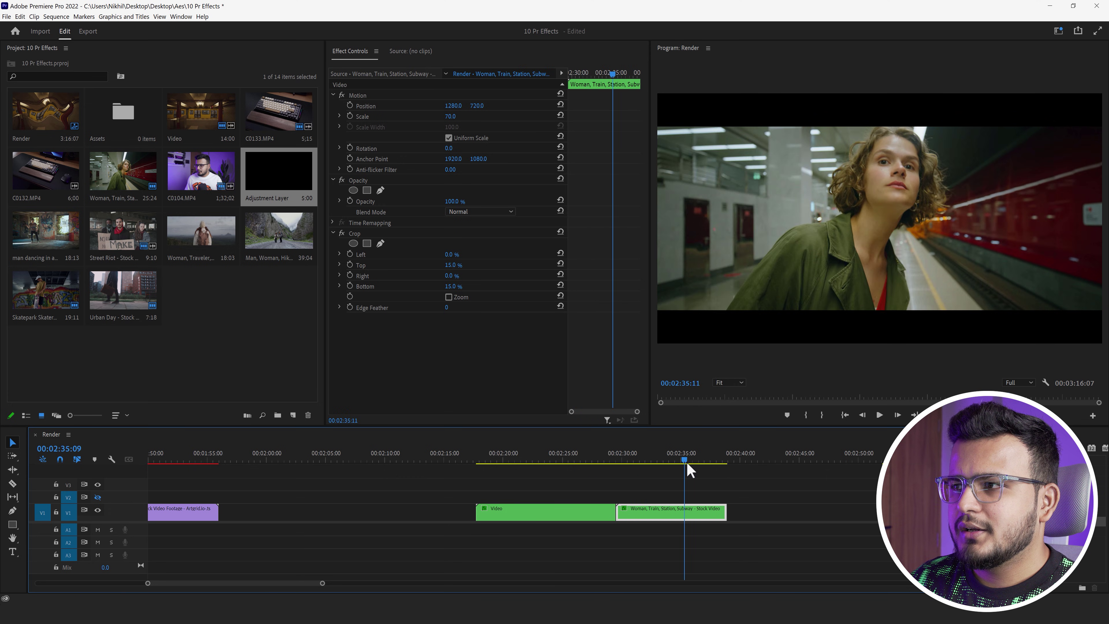
{"action": "left_click_drag", "start_coordinate": [682, 467], "coordinate": [690, 462]}
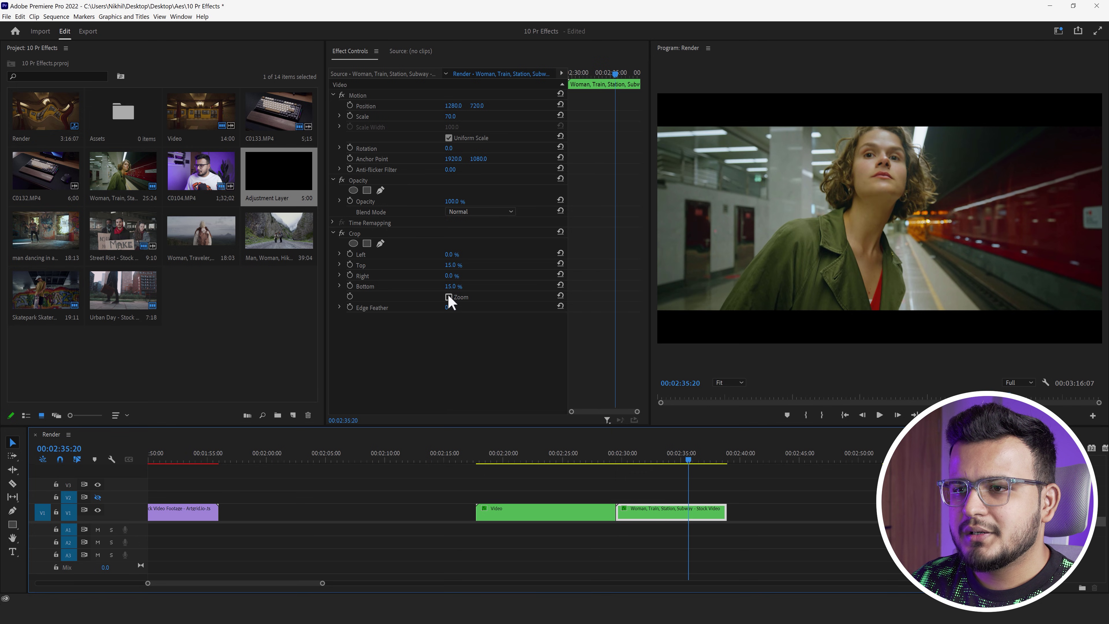
{"action": "mouse_move", "coordinate": [451, 286]}
{"action": "left_mouse_down"}
{"action": "mouse_move", "coordinate": [480, 287]}
{"action": "mouse_move", "coordinate": [449, 286]}
{"action": "left_mouse_up"}
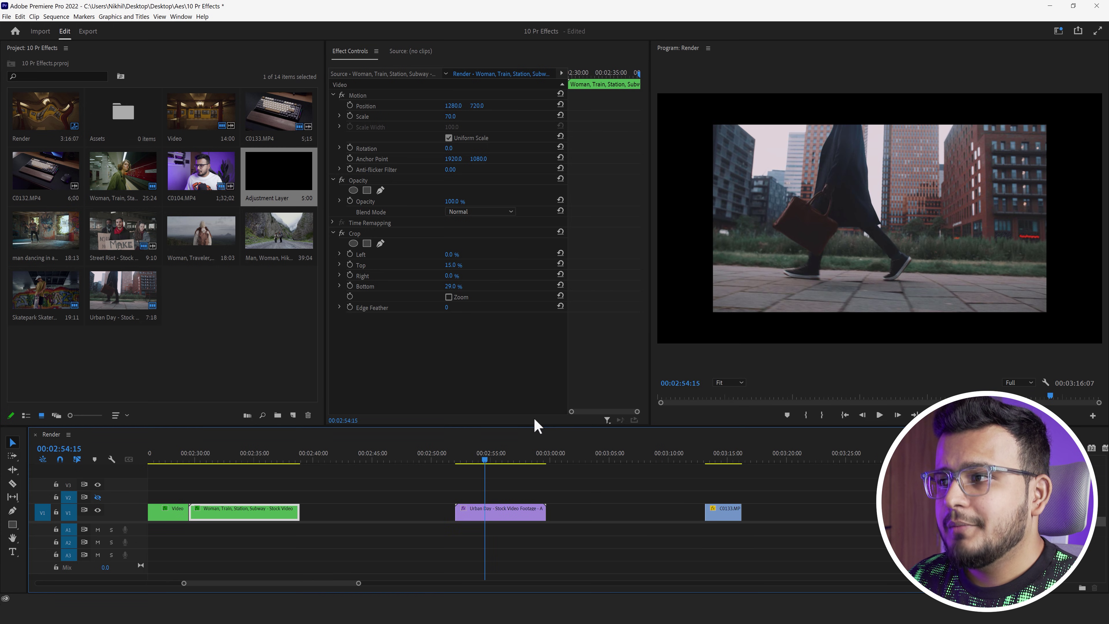
Step: Move the playhead onto the Urban Day clip and select it
{"action": "scroll", "coordinate": [494, 498], "scroll_direction": "up", "scroll_amount": 2}
{"action": "scroll", "coordinate": [494, 498], "scroll_direction": "up", "scroll_amount": 1}
{"action": "left_click", "coordinate": [501, 461]}
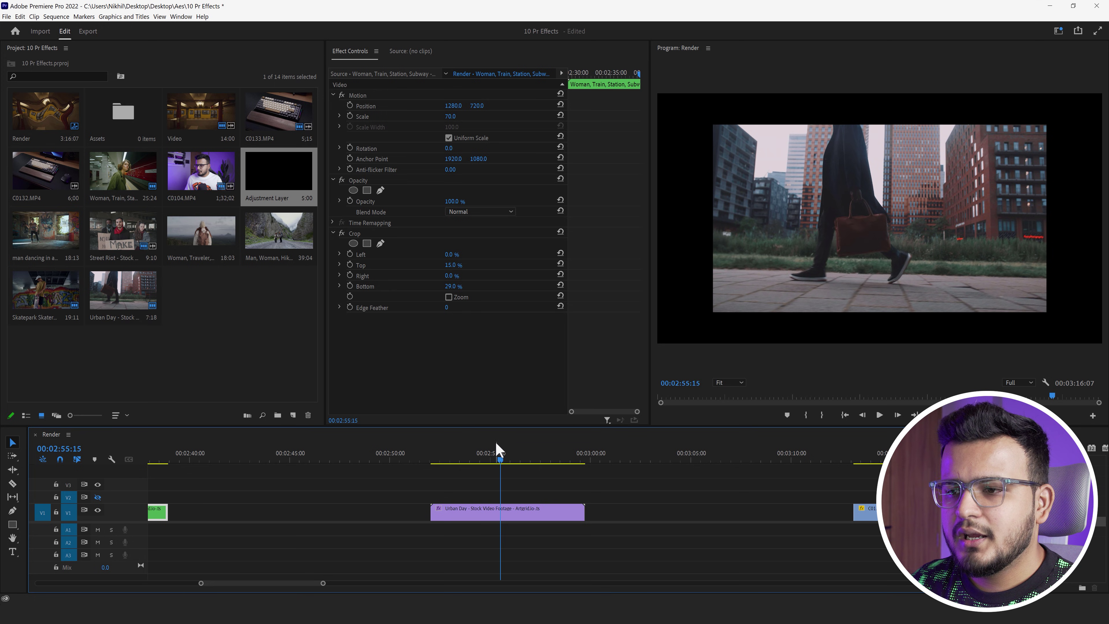
{"action": "left_click", "coordinate": [503, 515]}
Step: Scale the Urban Day clip up to 134 to fill the frame, then add Unsharp Mask
{"action": "left_click_drag", "start_coordinate": [503, 463], "coordinate": [501, 466]}
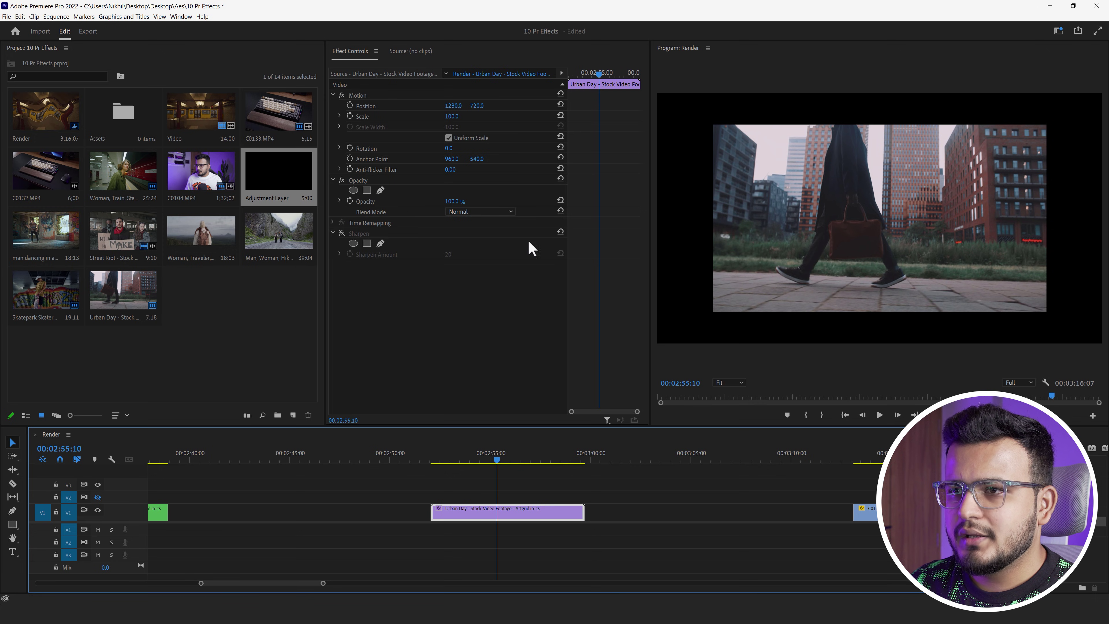
{"action": "left_click_drag", "start_coordinate": [451, 117], "coordinate": [465, 117]}
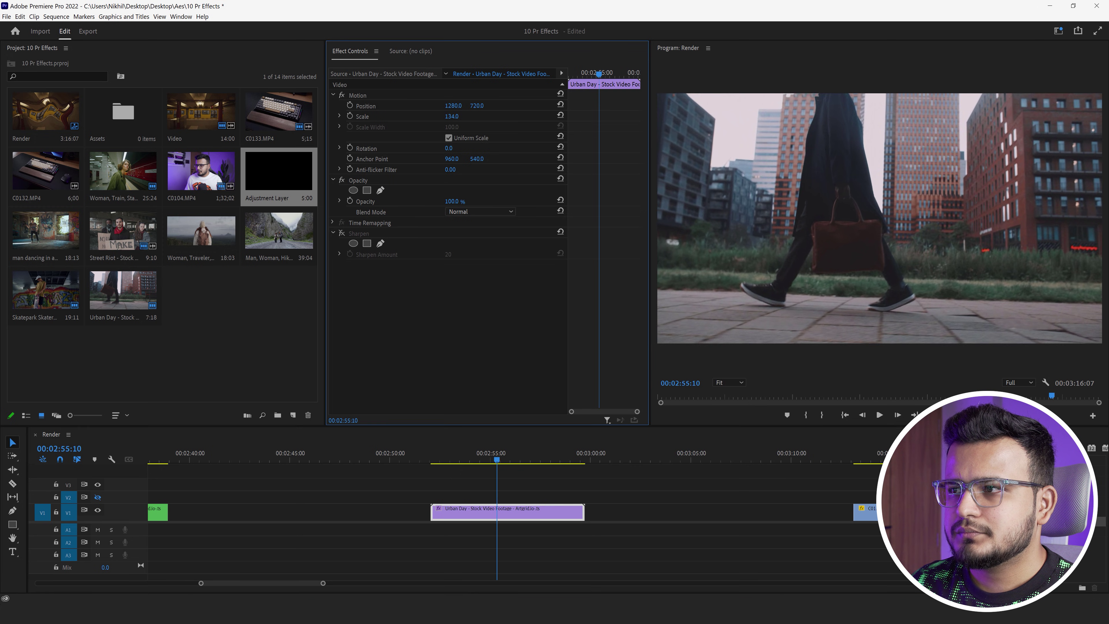
{"action": "left_click_drag", "start_coordinate": [505, 465], "coordinate": [505, 464]}
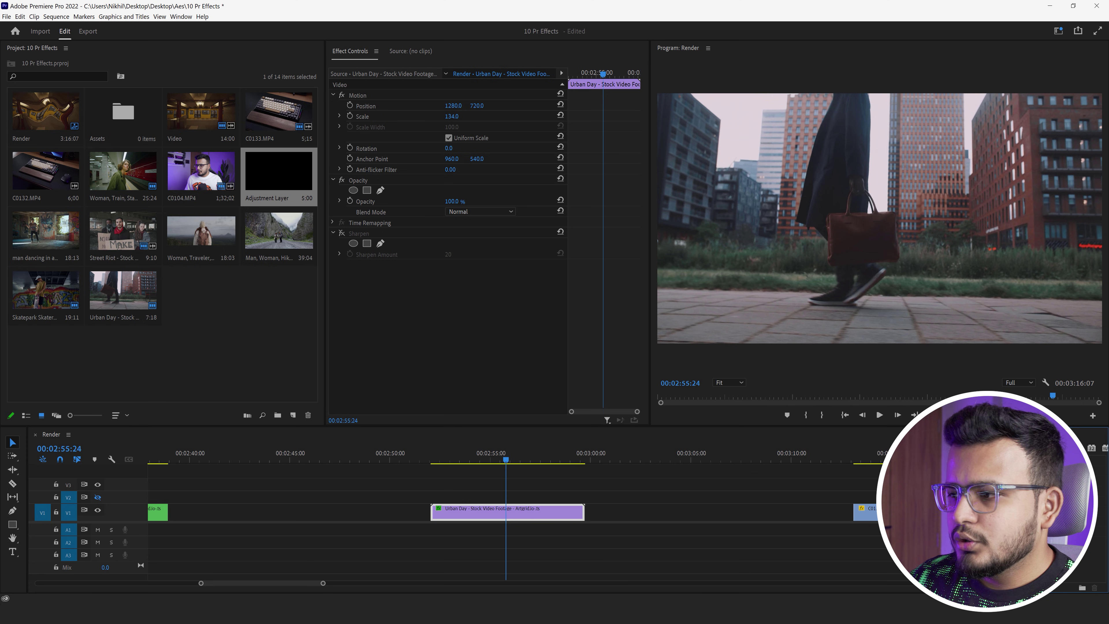
{"action": "left_click_drag", "start_coordinate": [594, 522], "coordinate": [557, 513]}
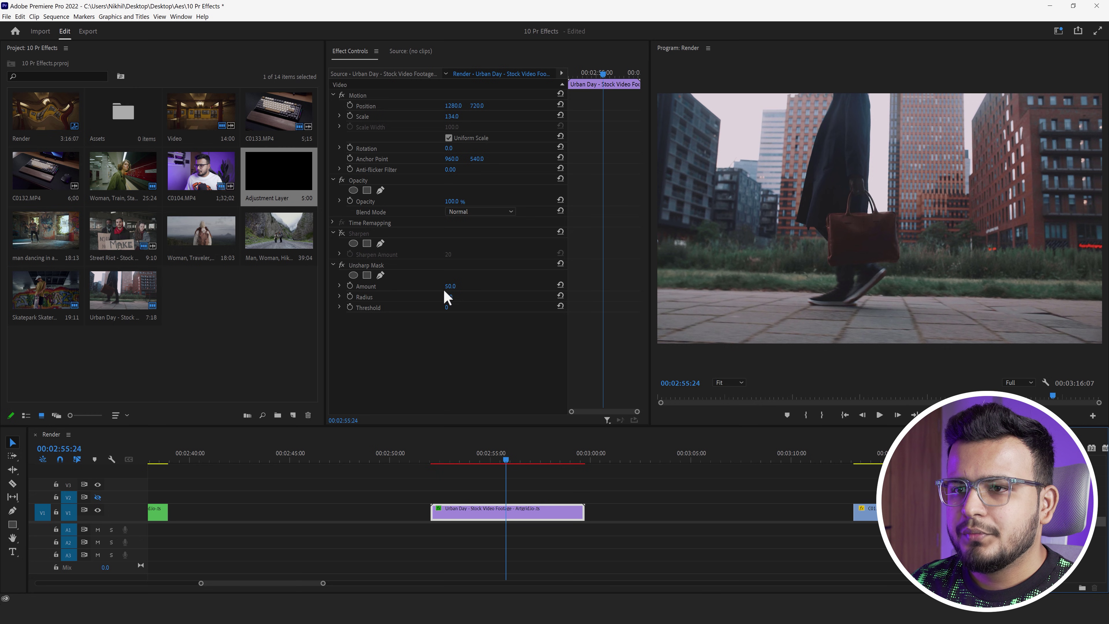
Step: Try different Unsharp Mask Radius and Amount values, settling Amount around 85
{"action": "left_click_drag", "start_coordinate": [449, 299], "coordinate": [471, 299]}
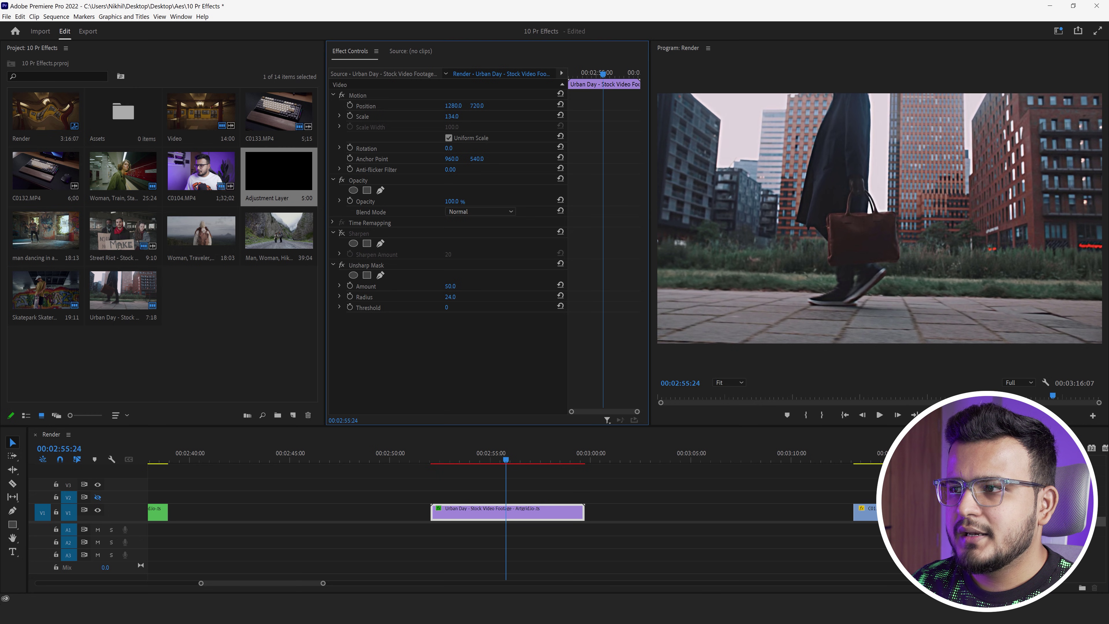
{"action": "left_click_drag", "start_coordinate": [449, 296], "coordinate": [447, 282]}
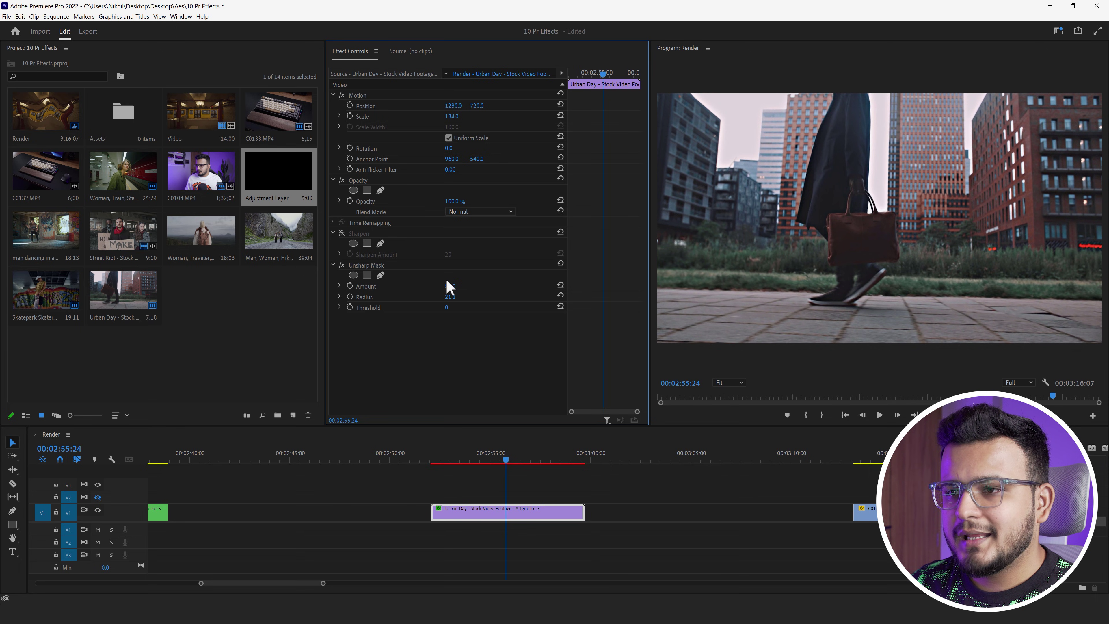
{"action": "mouse_move", "coordinate": [450, 287]}
{"action": "left_mouse_down"}
{"action": "mouse_move", "coordinate": [476, 287]}
{"action": "mouse_move", "coordinate": [437, 296]}
{"action": "mouse_move", "coordinate": [437, 306]}
{"action": "left_mouse_up"}
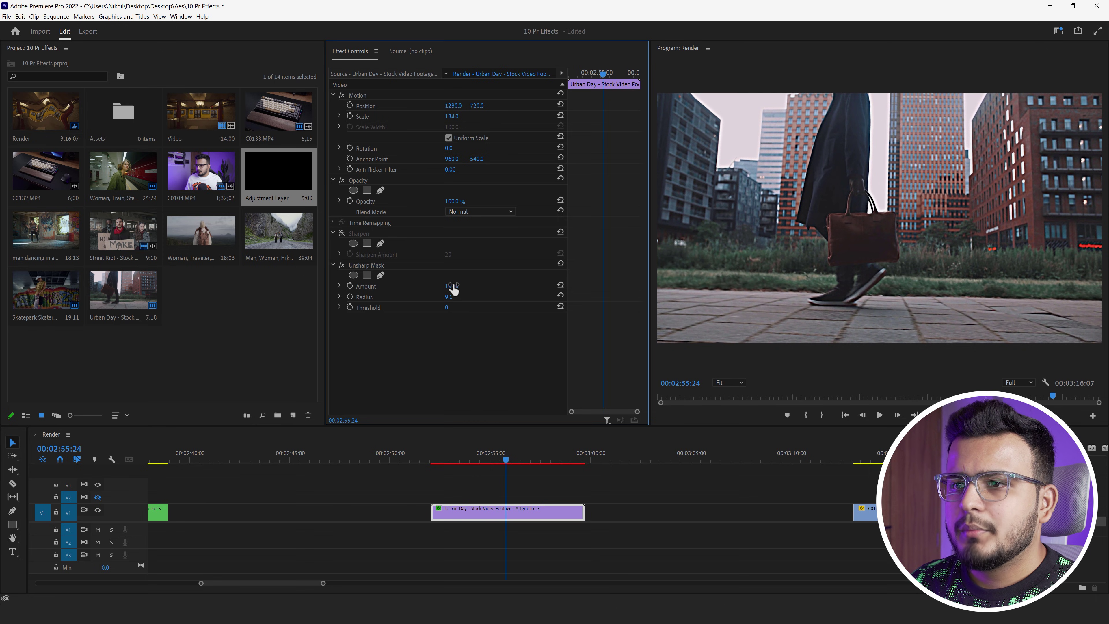
{"action": "left_click_drag", "start_coordinate": [451, 286], "coordinate": [441, 286]}
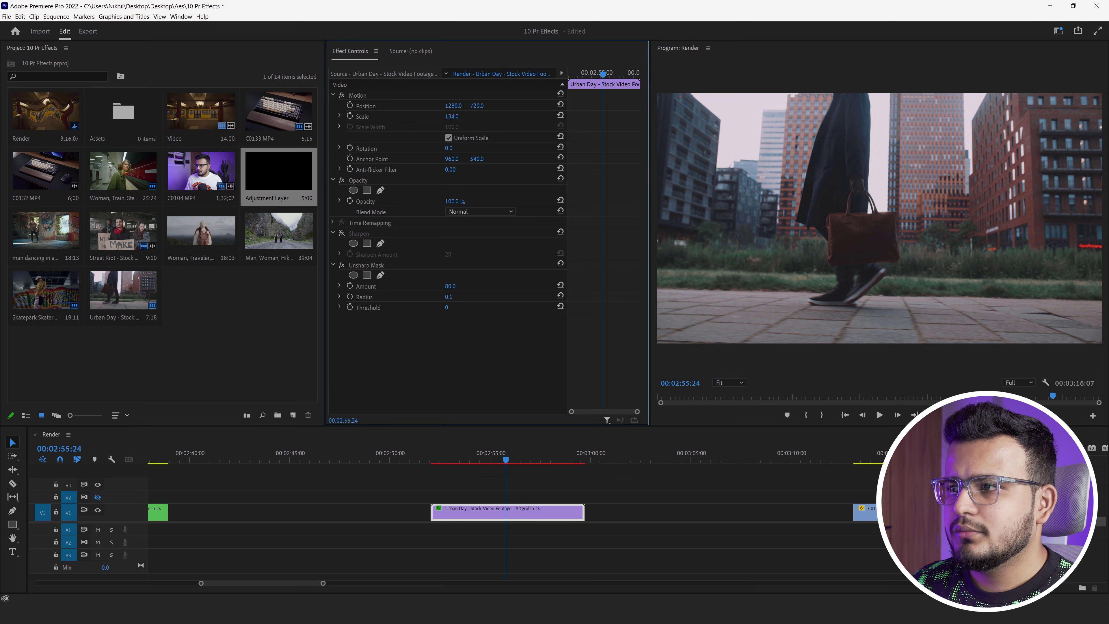
Step: Play the Urban Day clip, toggling Unsharp Mask on and off to compare the sharpening
{"action": "left_click_drag", "start_coordinate": [477, 458], "coordinate": [492, 461]}
{"action": "key", "text": "space"}
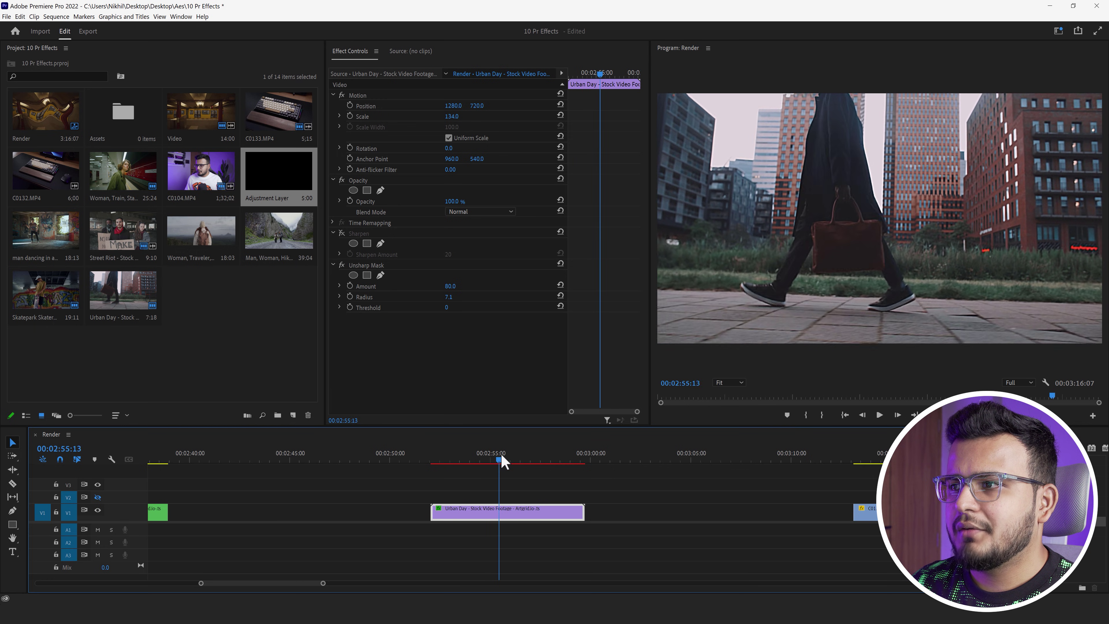
{"action": "left_click", "coordinate": [343, 265]}
{"action": "left_click", "coordinate": [342, 265]}
{"action": "left_click", "coordinate": [342, 264]}
{"action": "left_click", "coordinate": [343, 264]}
{"action": "left_click", "coordinate": [343, 265]}
{"action": "left_click", "coordinate": [455, 457]}
{"action": "key", "text": "space"}
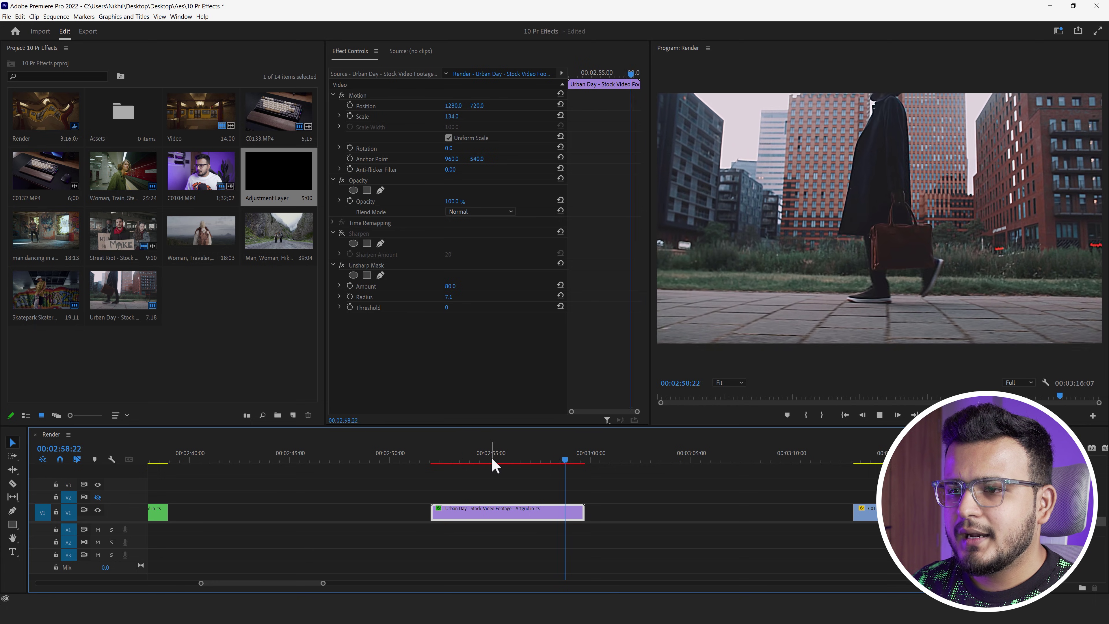
{"action": "left_click", "coordinate": [489, 457]}
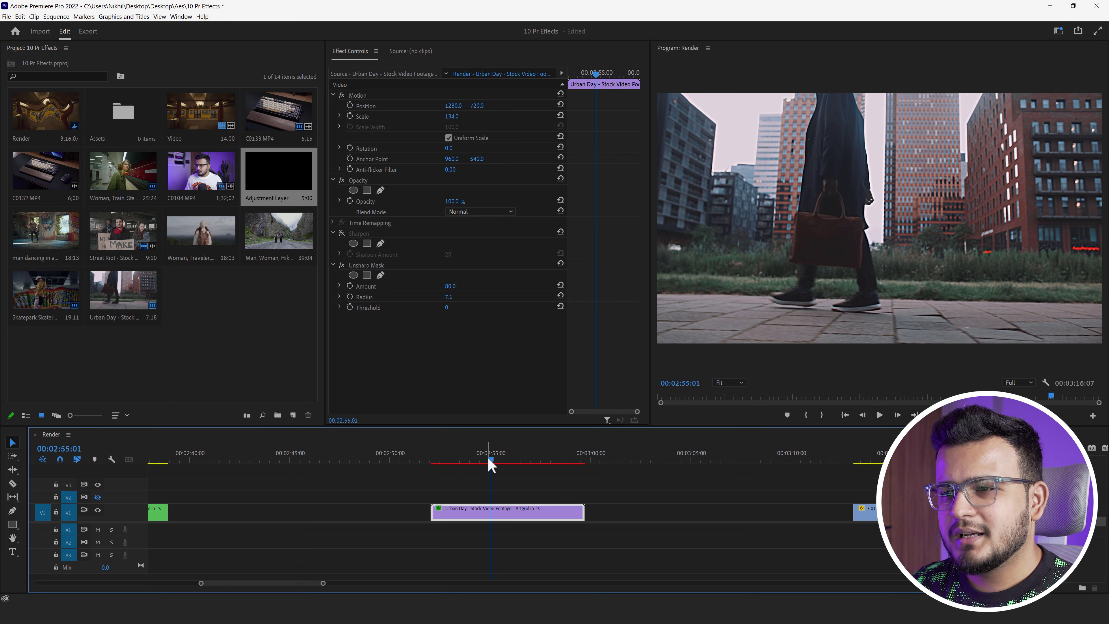
Step: Set Unsharp Mask to Amount 60 and Radius 6, then scrub through the clip
{"action": "left_click_drag", "start_coordinate": [490, 455], "coordinate": [468, 455]}
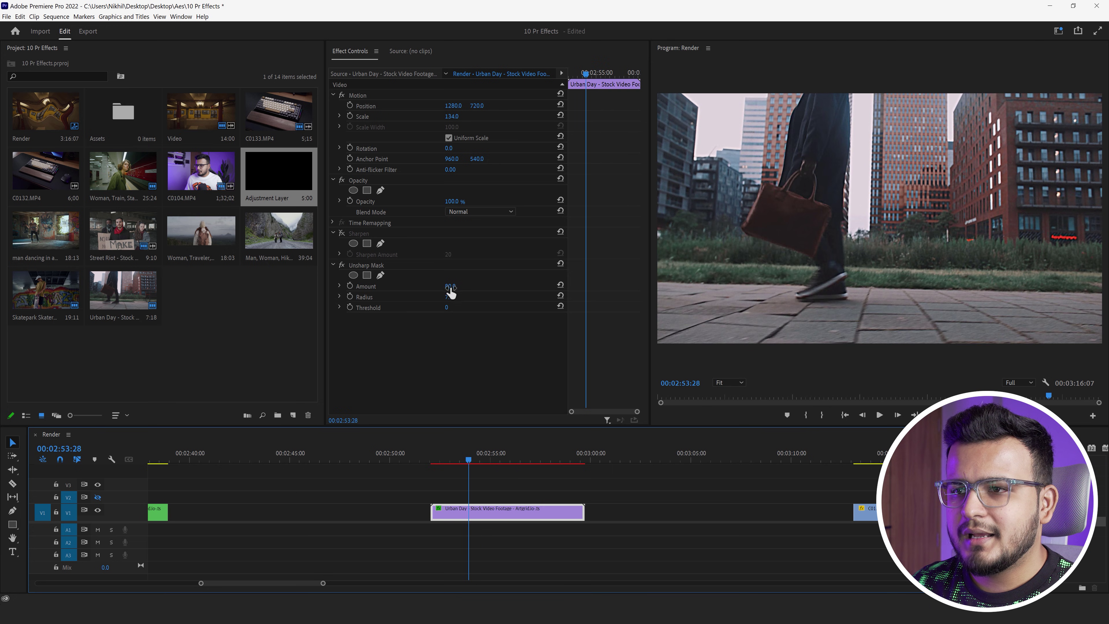
{"action": "left_click", "coordinate": [450, 287]}
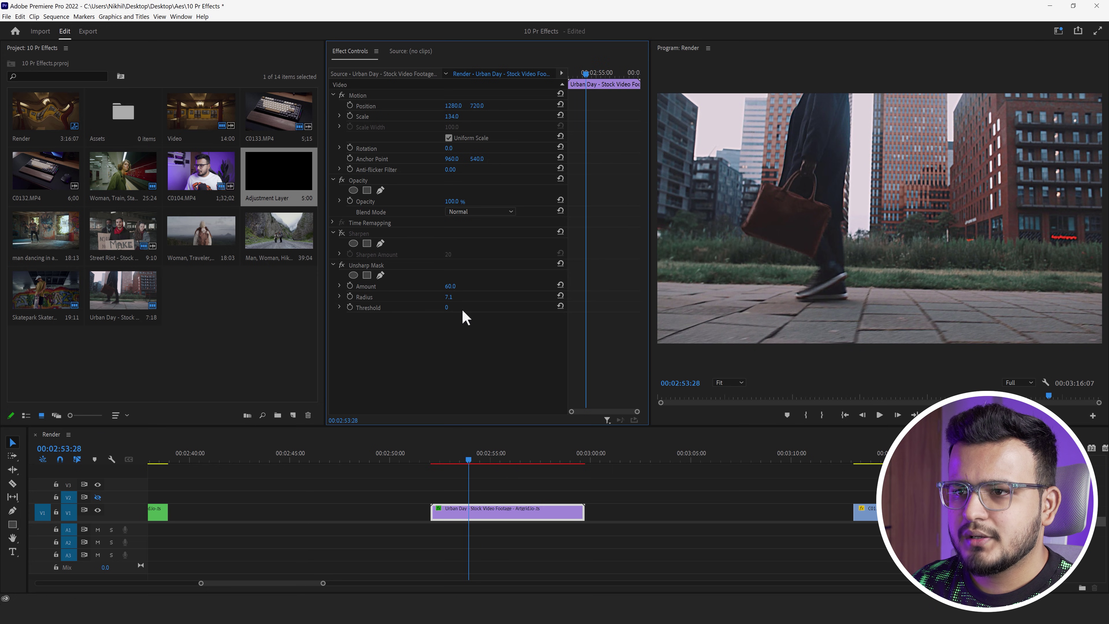
{"action": "type", "text": "6"}
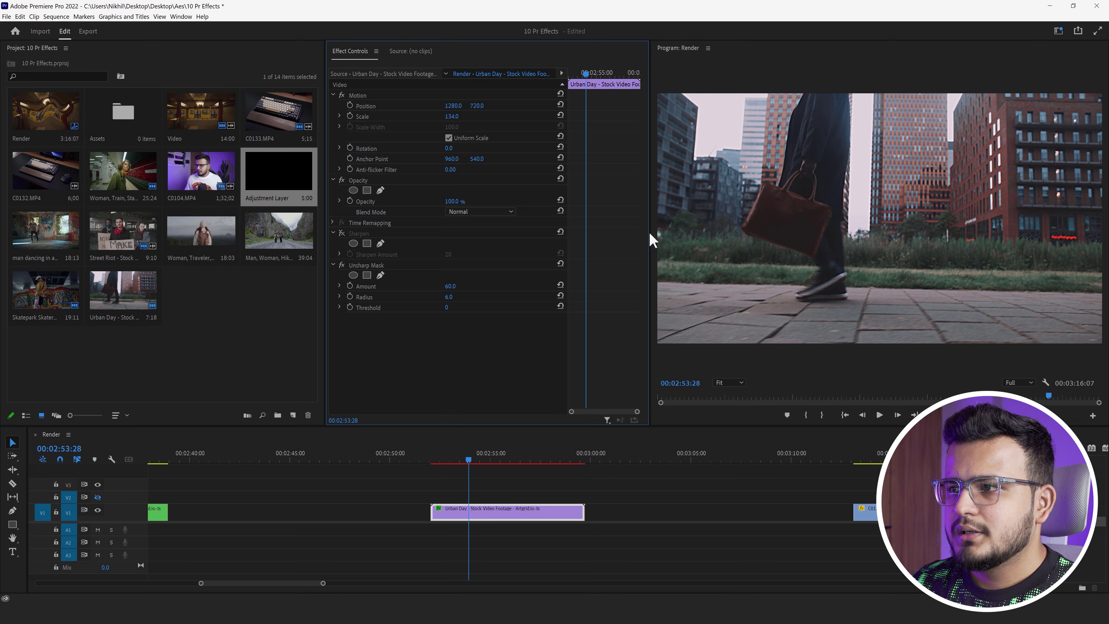
{"action": "left_click_drag", "start_coordinate": [494, 455], "coordinate": [518, 457]}
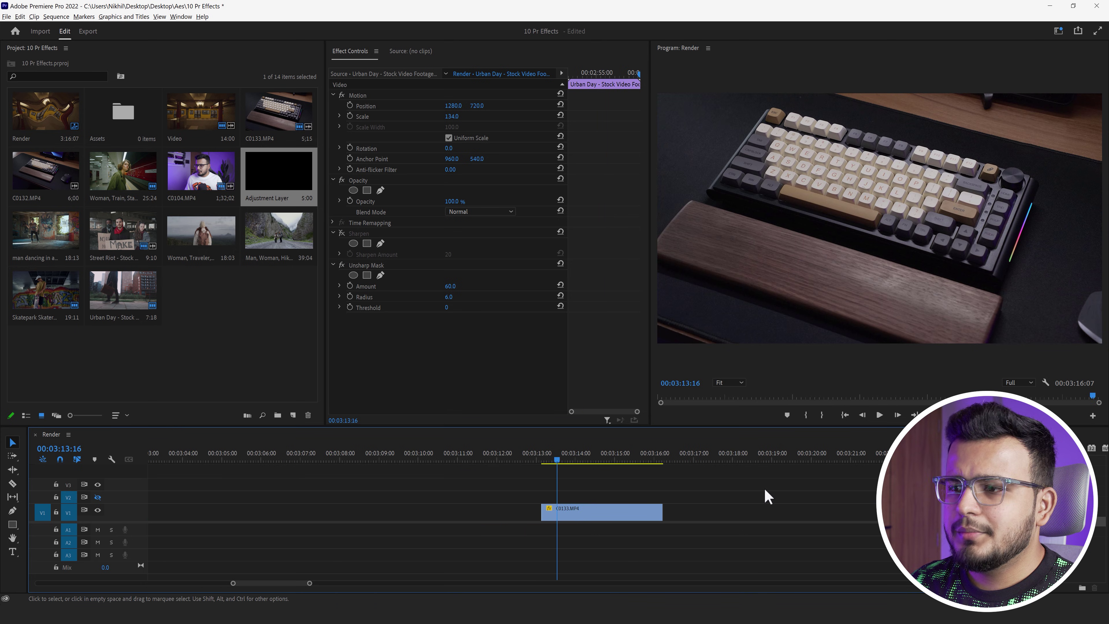
Step: Play back the C0133.MP4 keyboard clip several times to see its shake
{"action": "scroll", "coordinate": [284, 583], "scroll_direction": "down", "scroll_amount": 5}
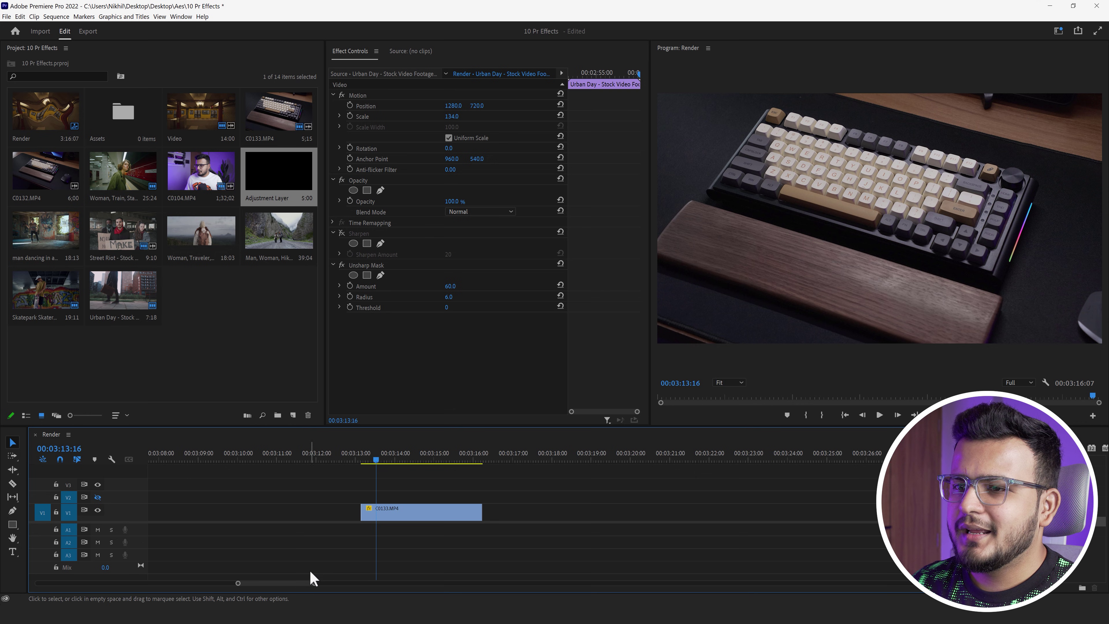
{"action": "key", "text": "space"}
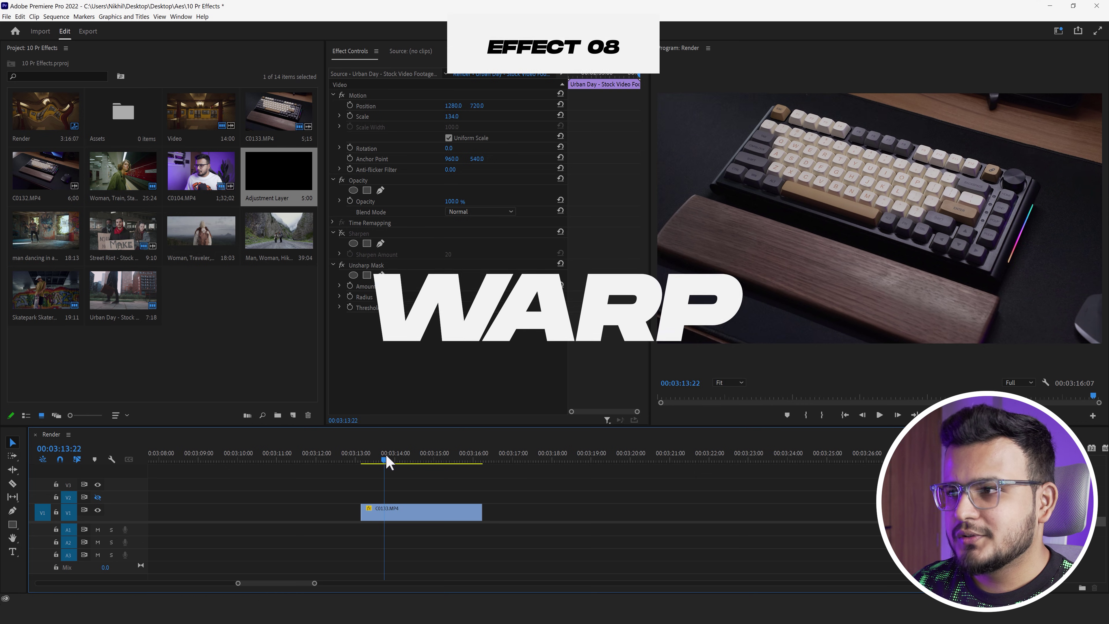
{"action": "left_click", "coordinate": [363, 460]}
{"action": "key", "text": "space"}
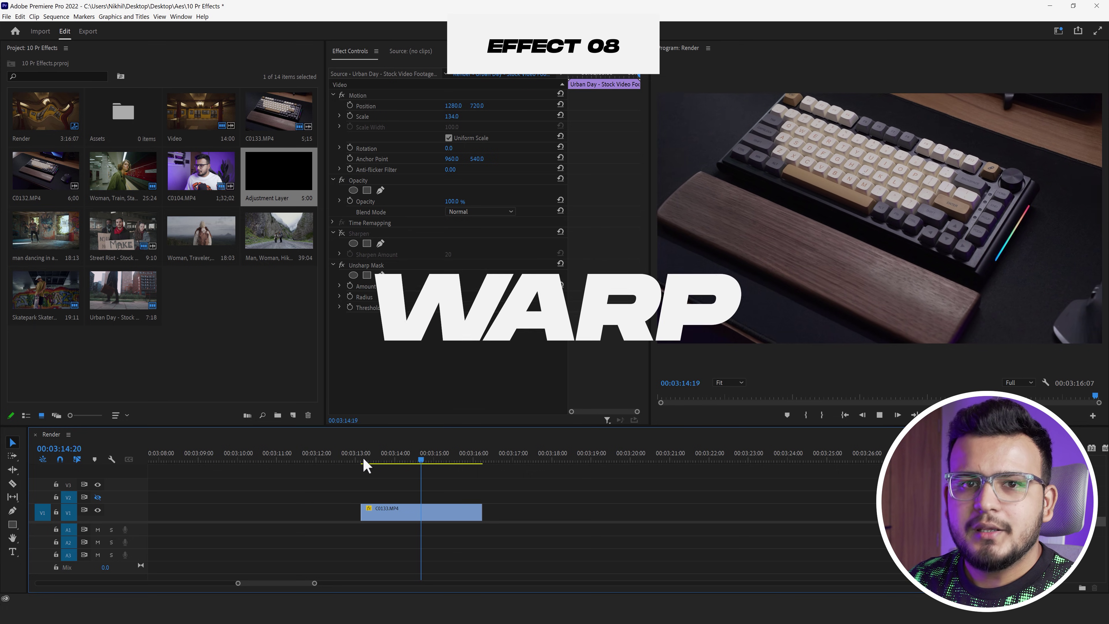
{"action": "left_click_drag", "start_coordinate": [408, 458], "coordinate": [402, 458]}
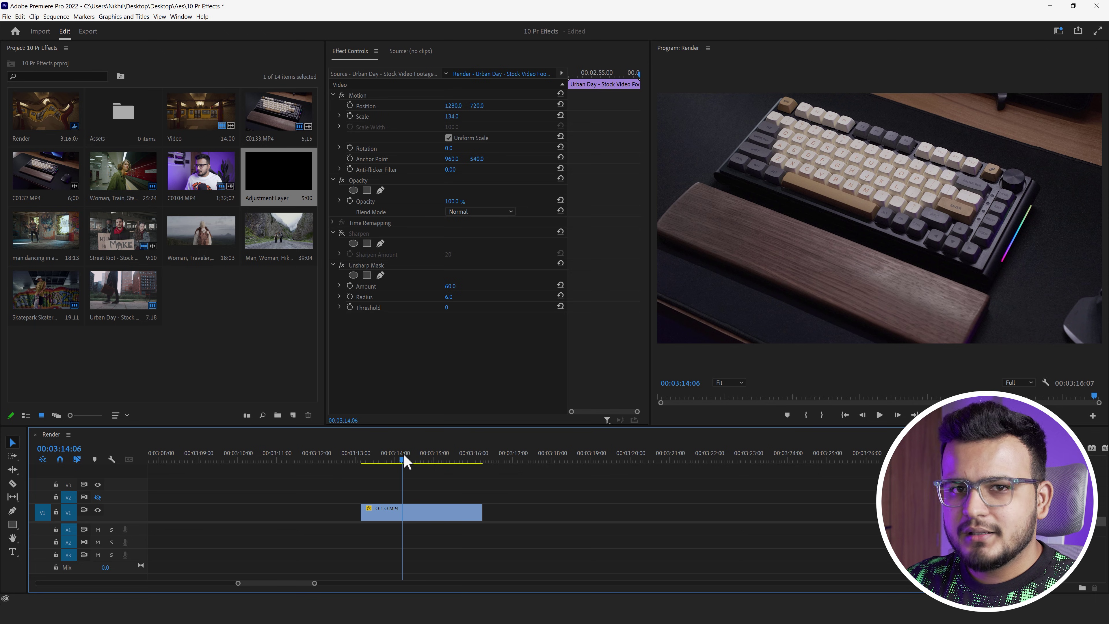
{"action": "left_click", "coordinate": [364, 461]}
{"action": "key", "text": "space"}
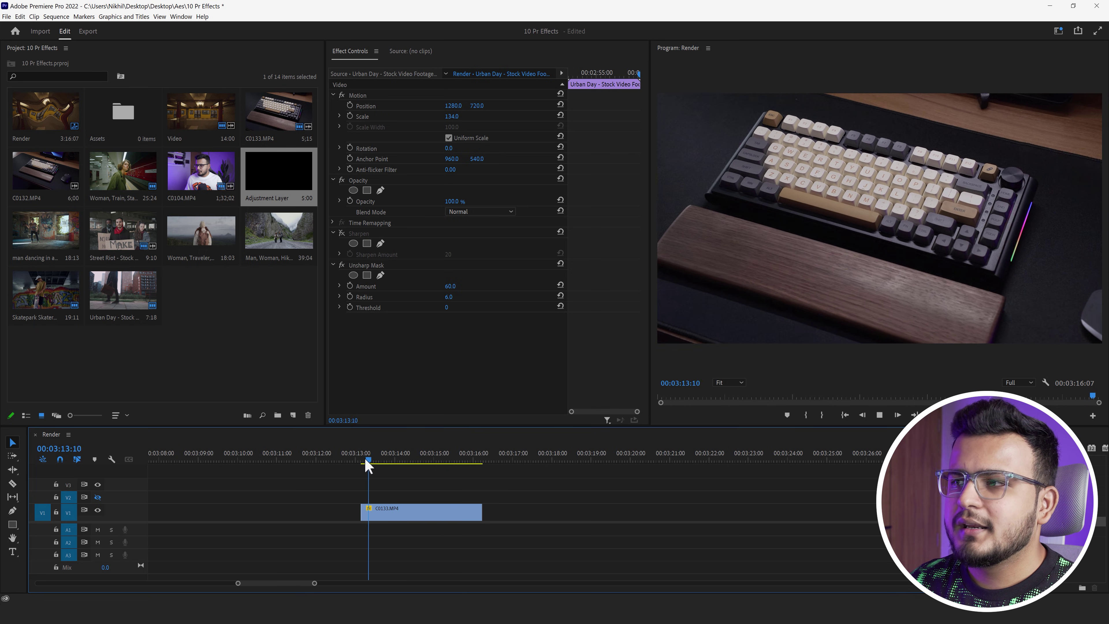
{"action": "key", "text": "space"}
Step: Return to the clip start and apply Warp Stabilizer to C0133.MP4
{"action": "left_click", "coordinate": [401, 458]}
{"action": "left_click_drag", "start_coordinate": [401, 459], "coordinate": [416, 460]}
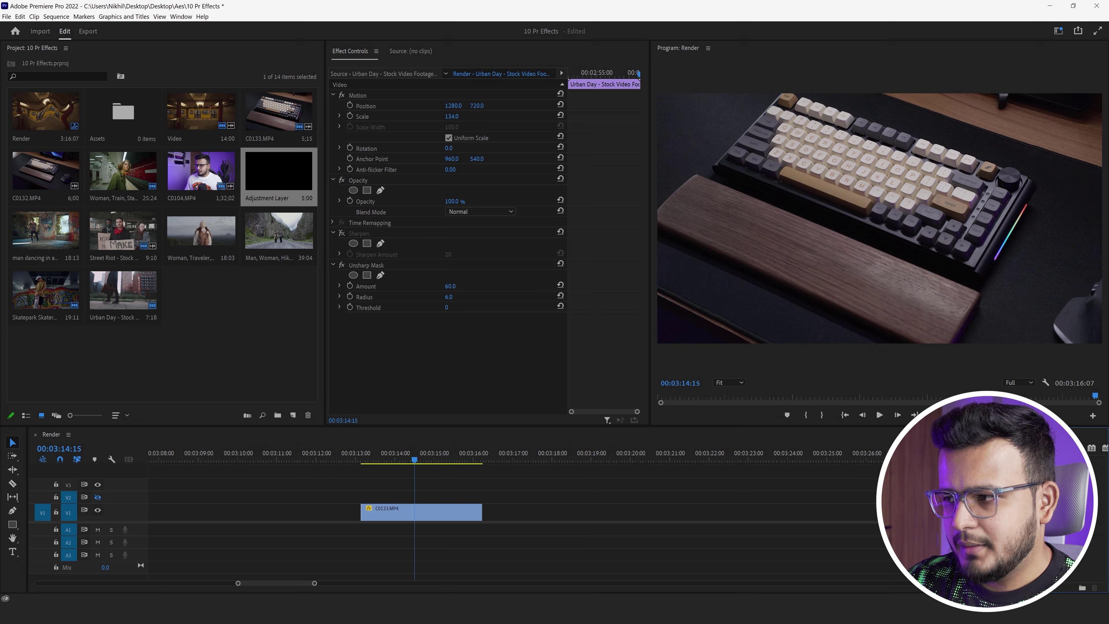
{"action": "left_click_drag", "start_coordinate": [564, 531], "coordinate": [426, 518]}
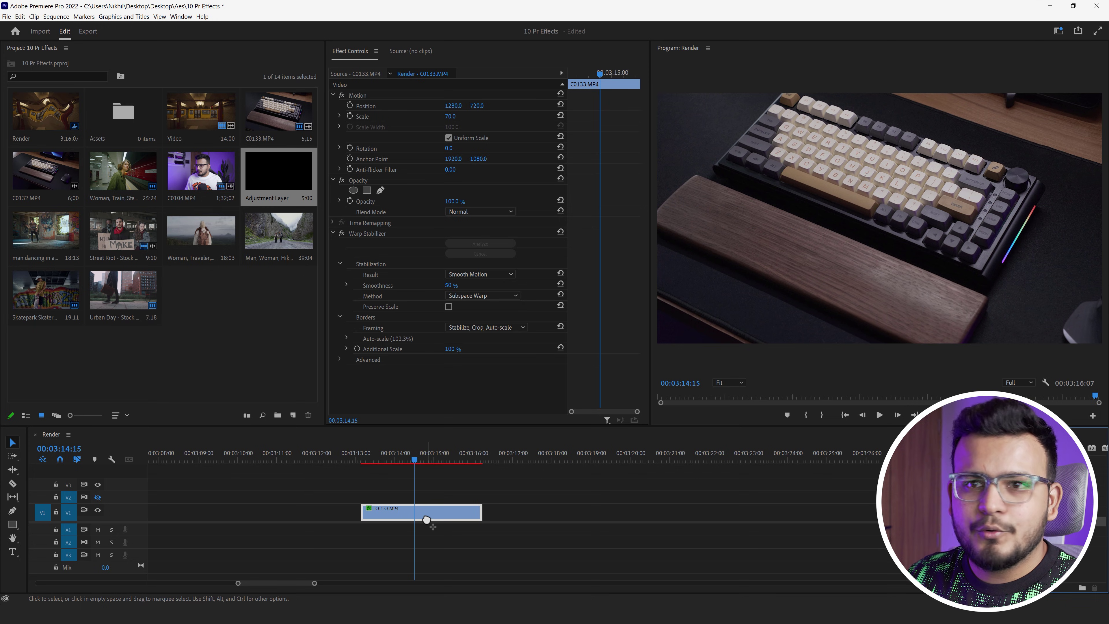
Step: Replay the stabilized keyboard clip from its start to review the 102.3% auto-scaled result
{"action": "left_click", "coordinate": [362, 459]}
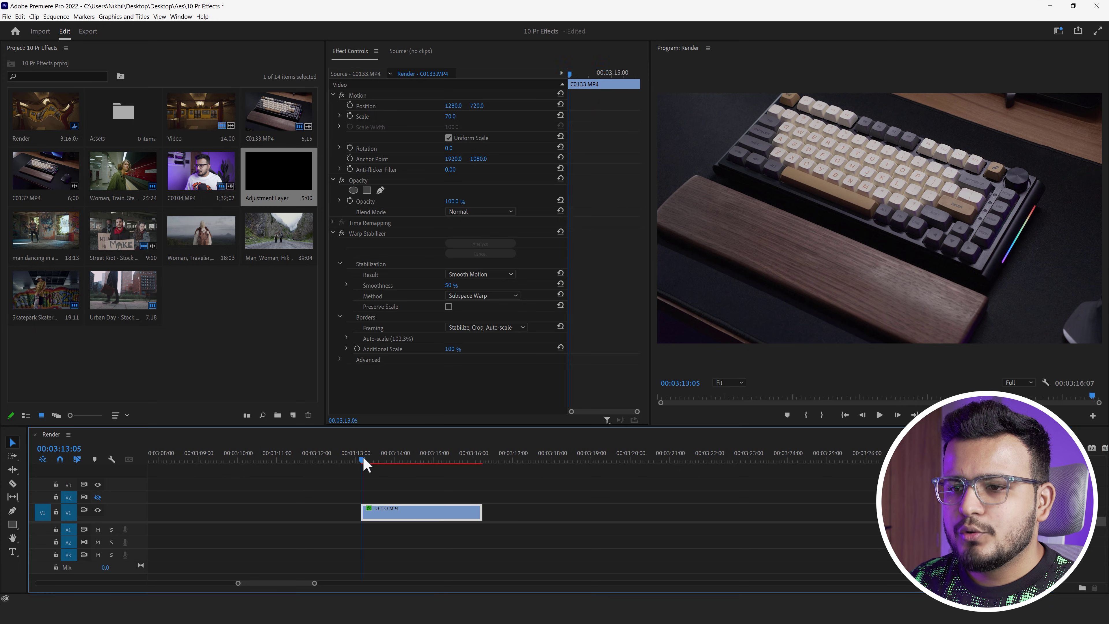
{"action": "key", "text": "space"}
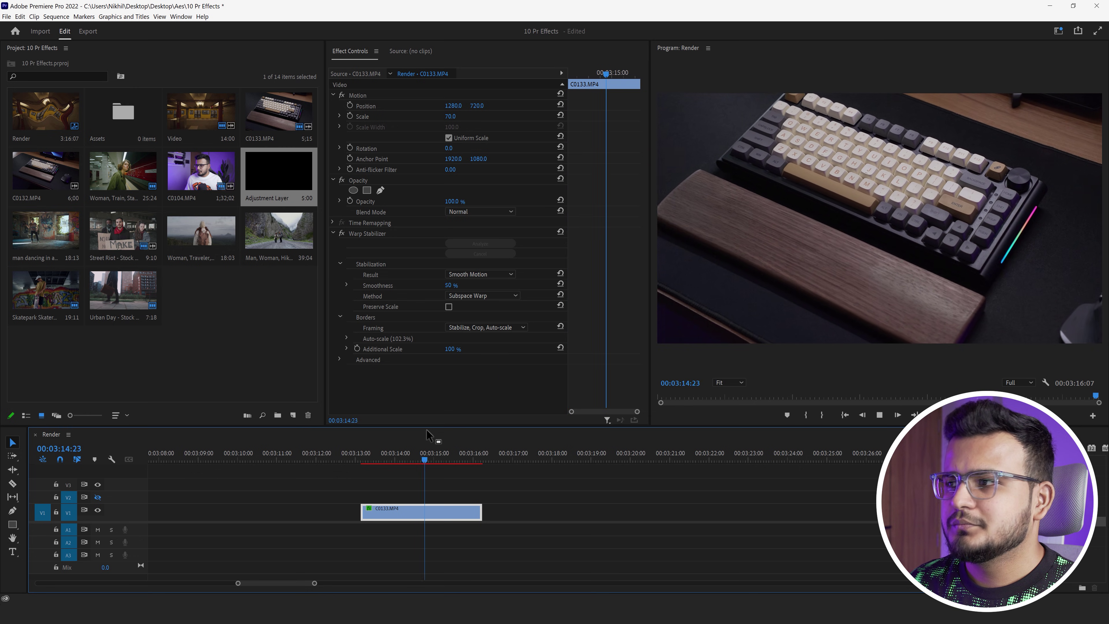
{"action": "left_click", "coordinate": [376, 462]}
{"action": "key", "text": "space"}
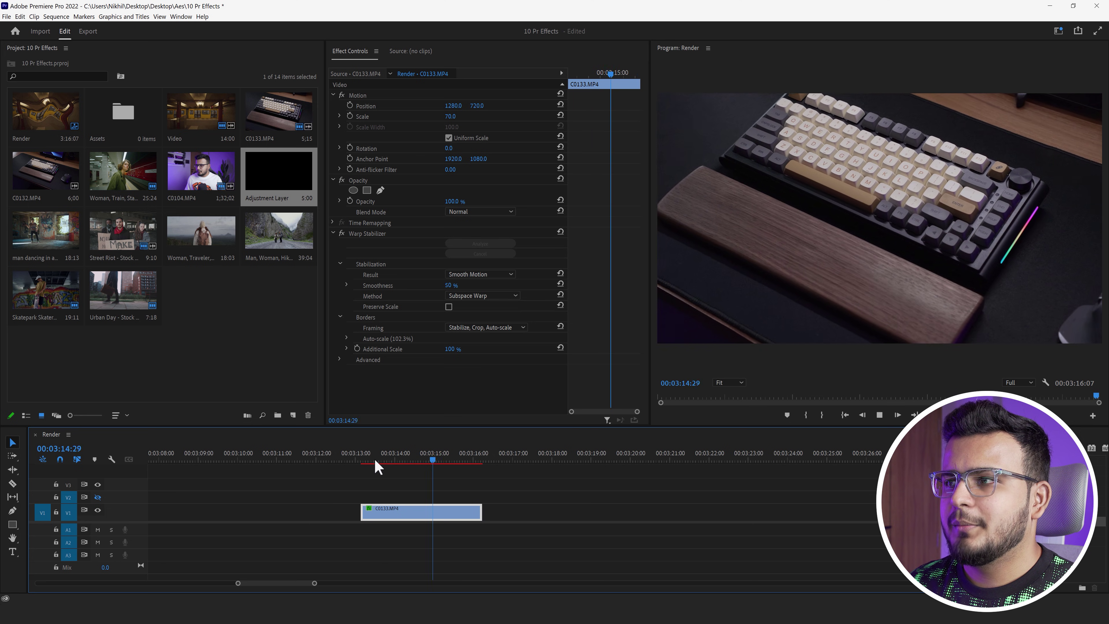
{"action": "left_click", "coordinate": [374, 462]}
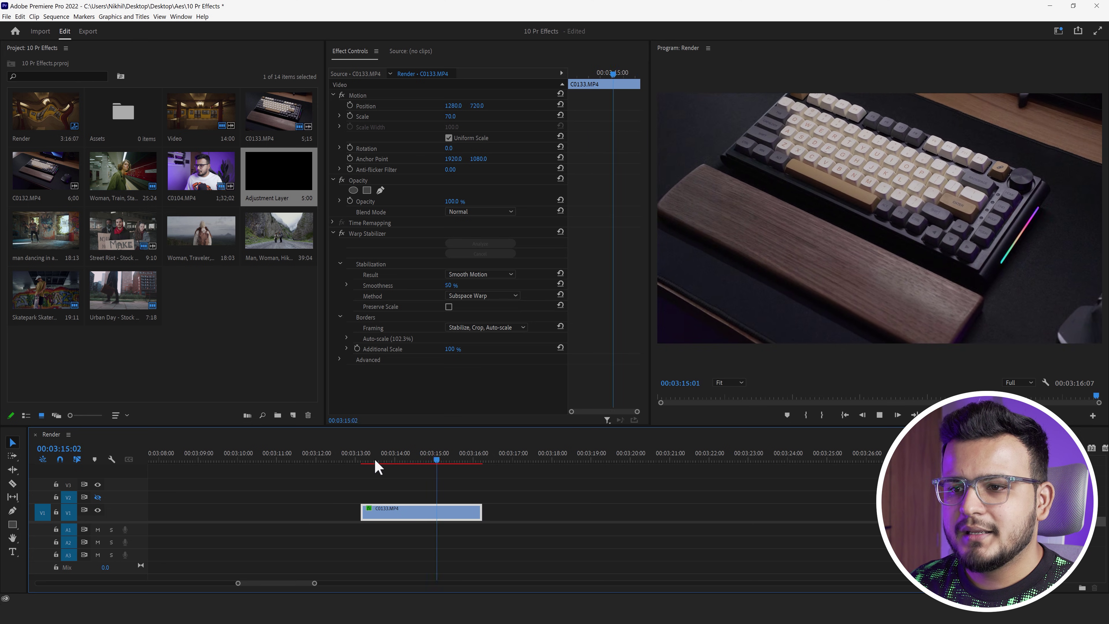
{"action": "left_click", "coordinate": [374, 462]}
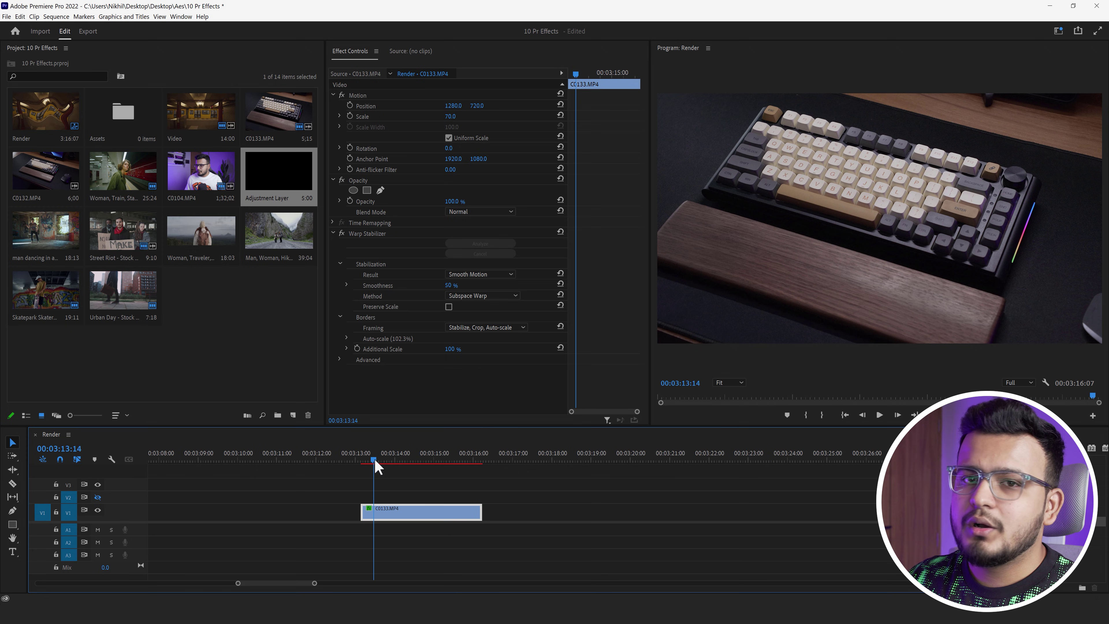
{"action": "left_click_drag", "start_coordinate": [375, 461], "coordinate": [380, 459]}
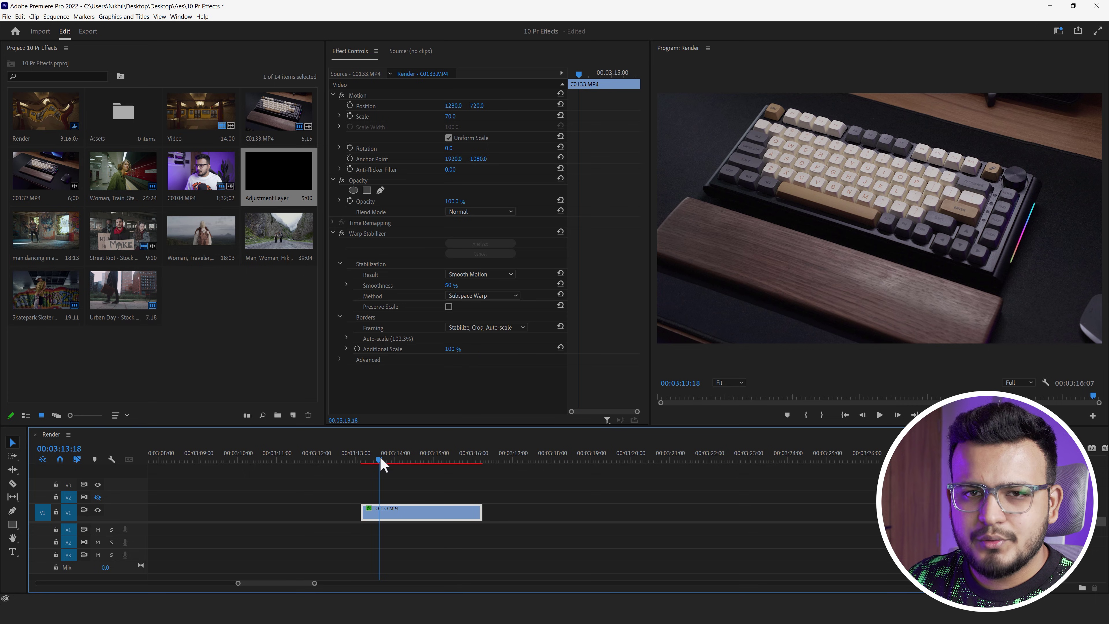
Step: Zoom the timeline out and park the playhead at 00:03:19:00, past the clip's end
{"action": "key", "text": "minus"}
{"action": "left_click_drag", "start_coordinate": [366, 461], "coordinate": [494, 456]}
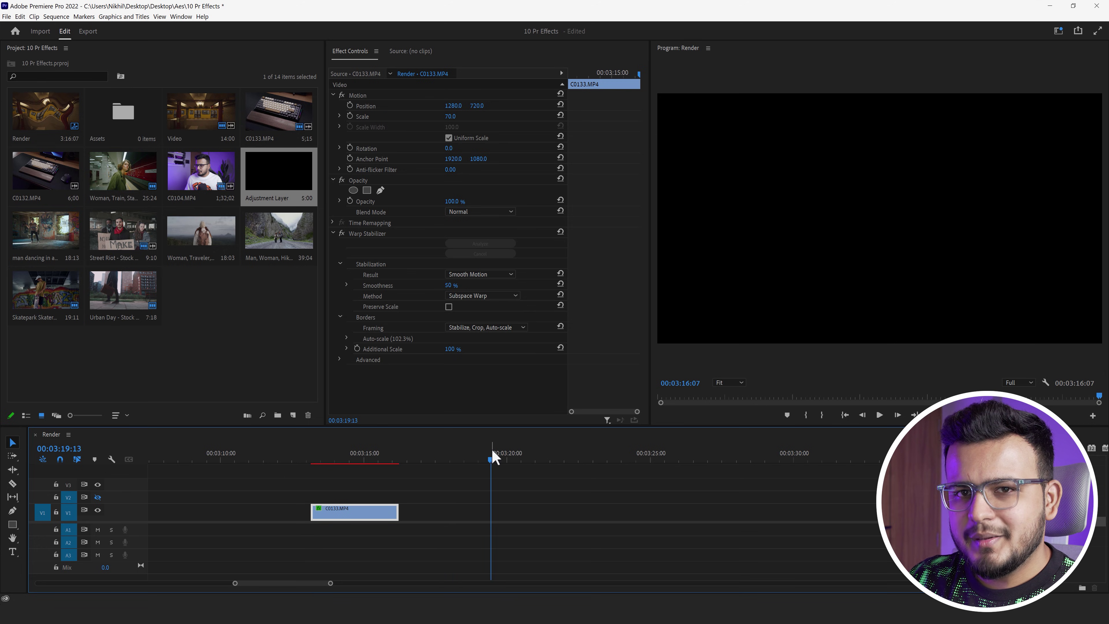
{"action": "left_click_drag", "start_coordinate": [493, 456], "coordinate": [480, 458]}
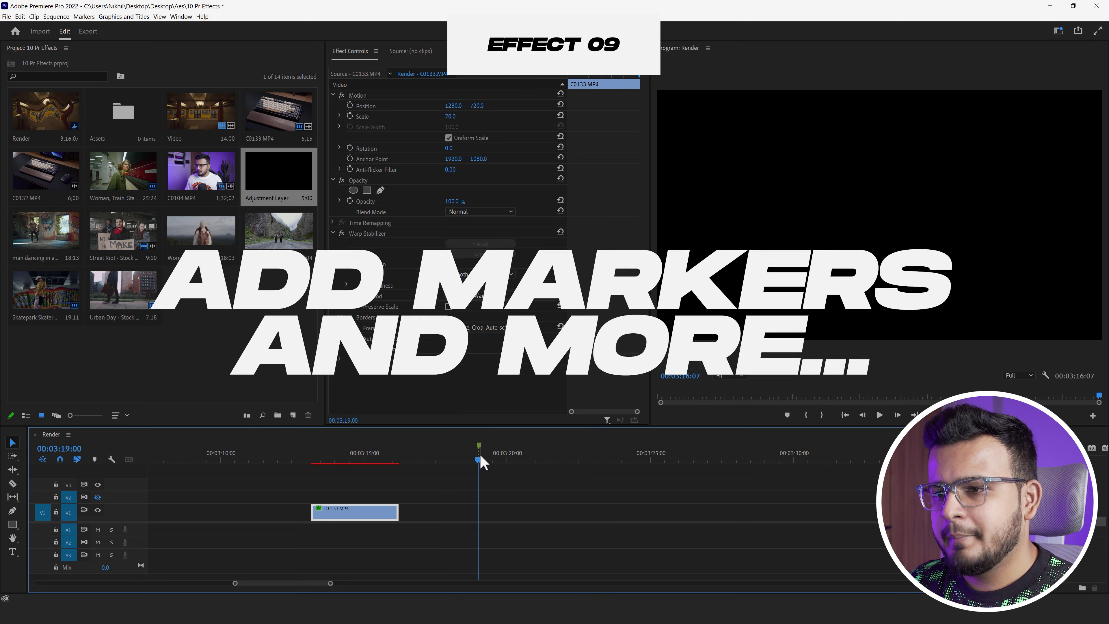
Step: Add a marker at 00:03:19:00 and stretch it to a seven-second duration
{"action": "key", "text": "m"}
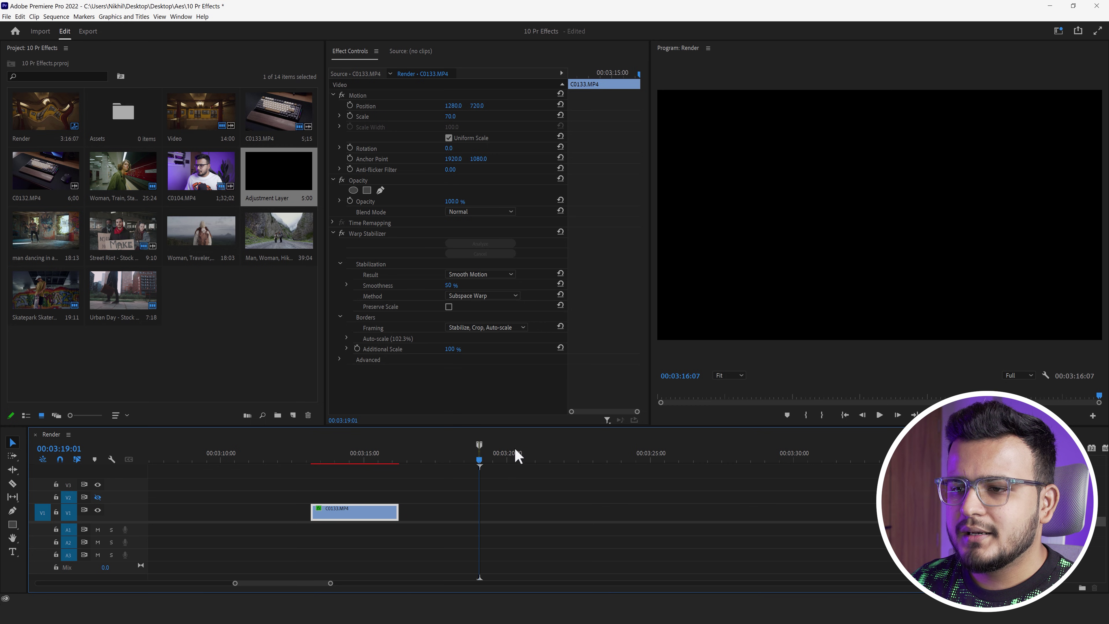
{"action": "left_click_drag", "start_coordinate": [478, 446], "coordinate": [681, 465]}
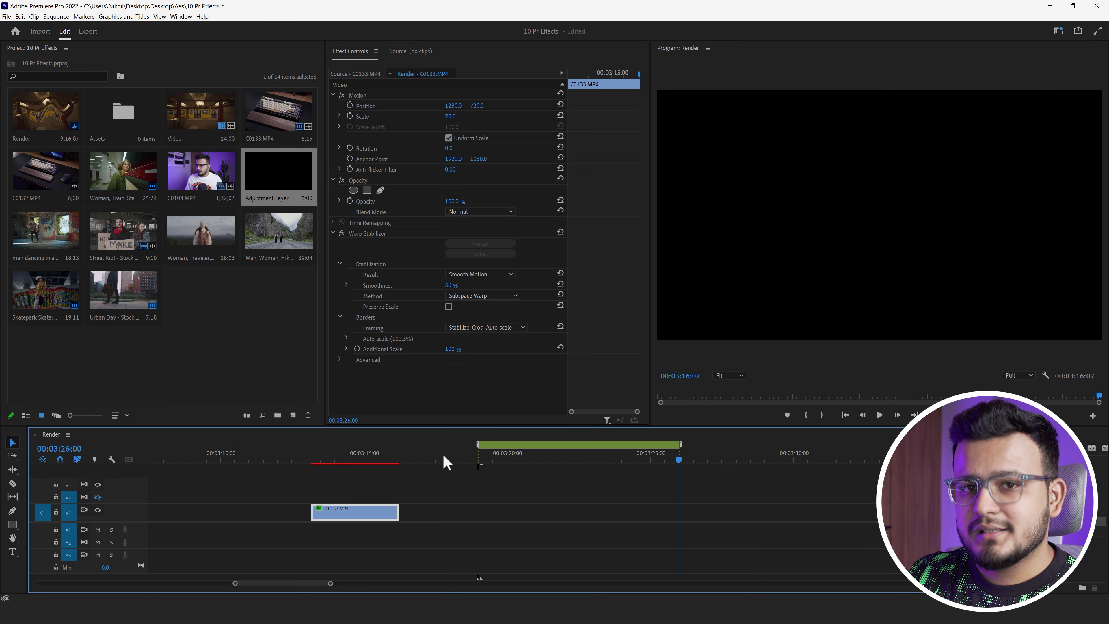
{"action": "right_click", "coordinate": [506, 452]}
Step: Make the marker red with the comment 'Editing in progress', then drag it left toward the keyboard clip
{"action": "left_click", "coordinate": [540, 400]}
{"action": "left_click", "coordinate": [504, 194]}
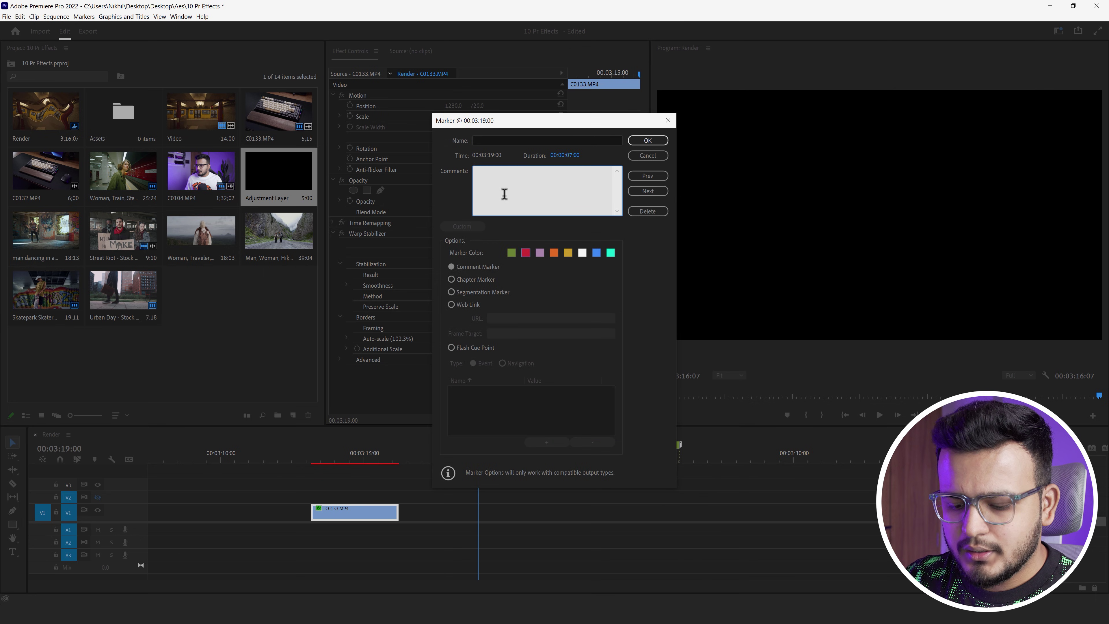
{"action": "type", "text": "Editing "}
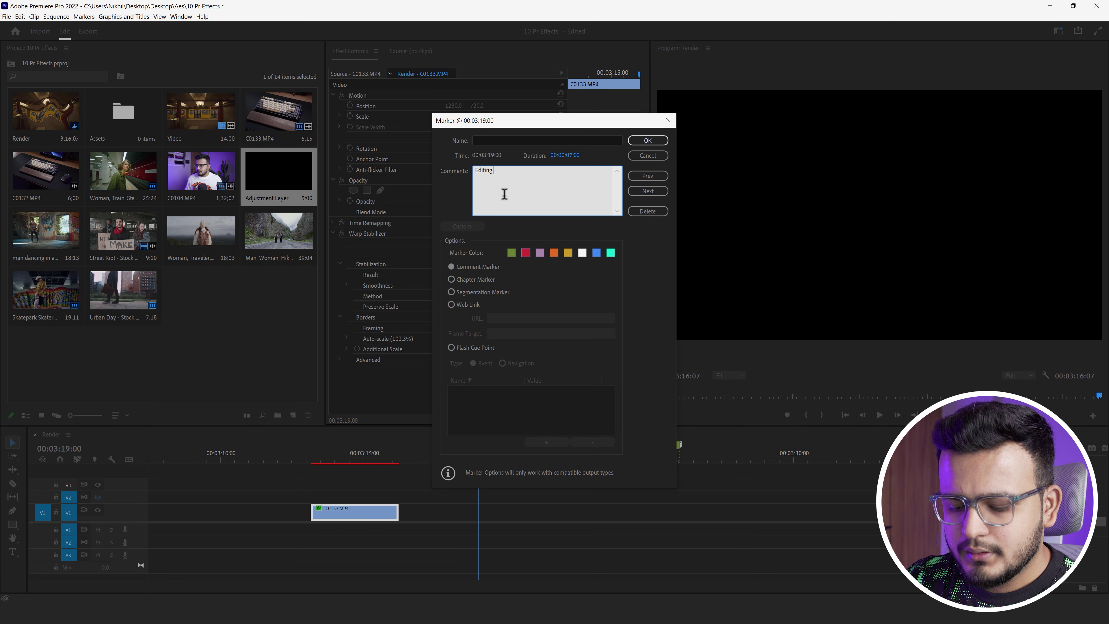
{"action": "type", "text": "in progress"}
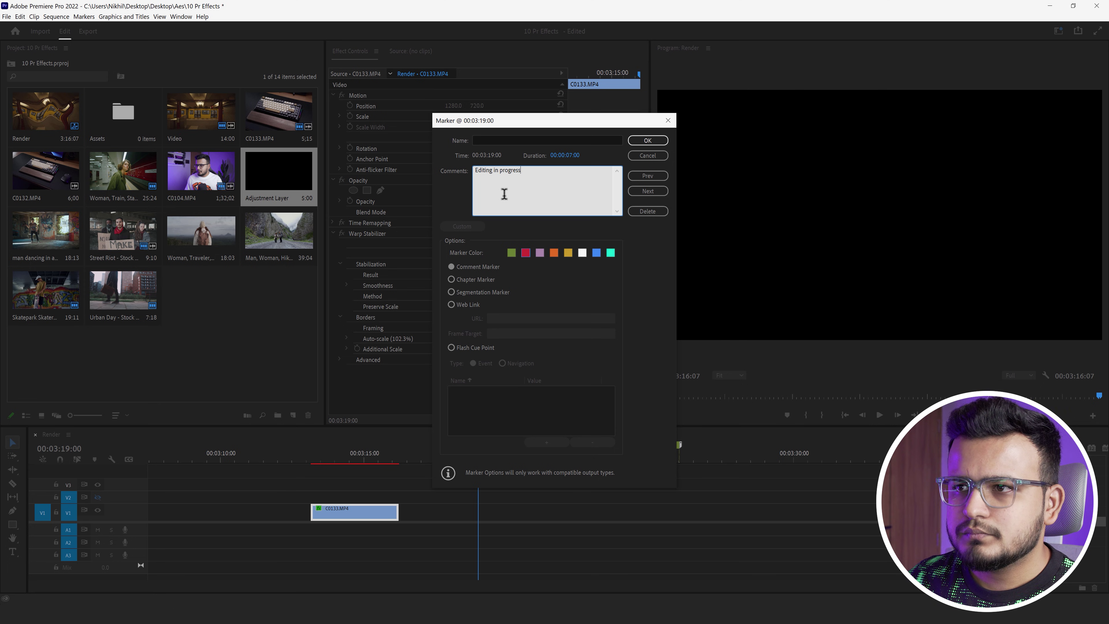
{"action": "left_click", "coordinate": [647, 140]}
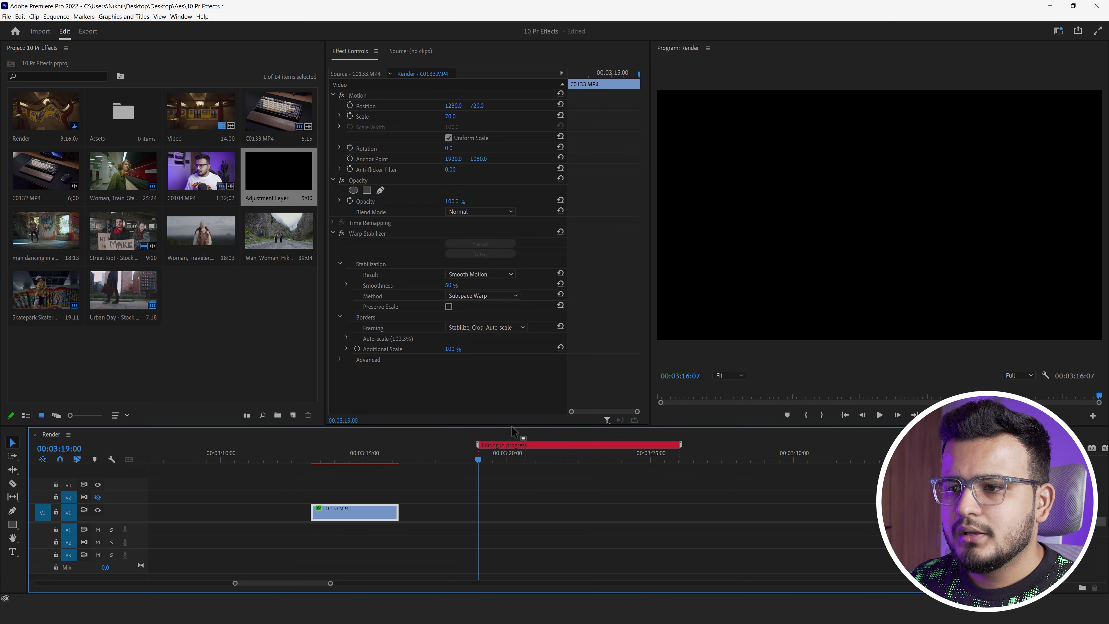
{"action": "mouse_move", "coordinate": [519, 453]}
{"action": "left_mouse_down"}
{"action": "mouse_move", "coordinate": [320, 453]}
{"action": "mouse_move", "coordinate": [357, 453]}
{"action": "left_mouse_up"}
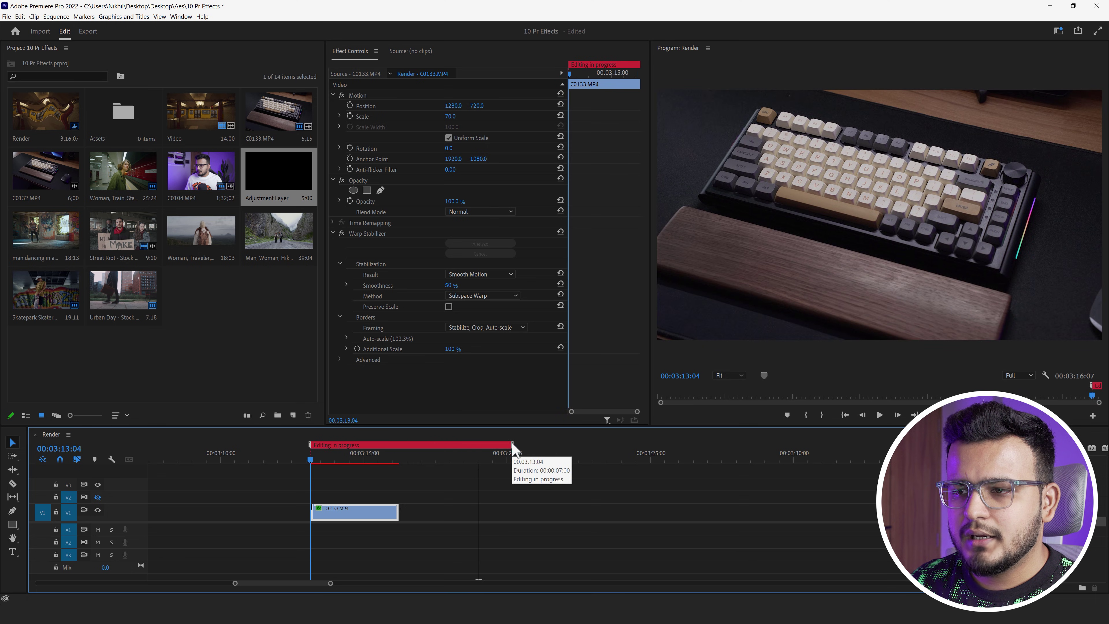
Step: Shorten the red marker to 00:00:03:03 so it spans only the C0133 clip, and scrub to verify
{"action": "left_click_drag", "start_coordinate": [513, 448], "coordinate": [399, 444]}
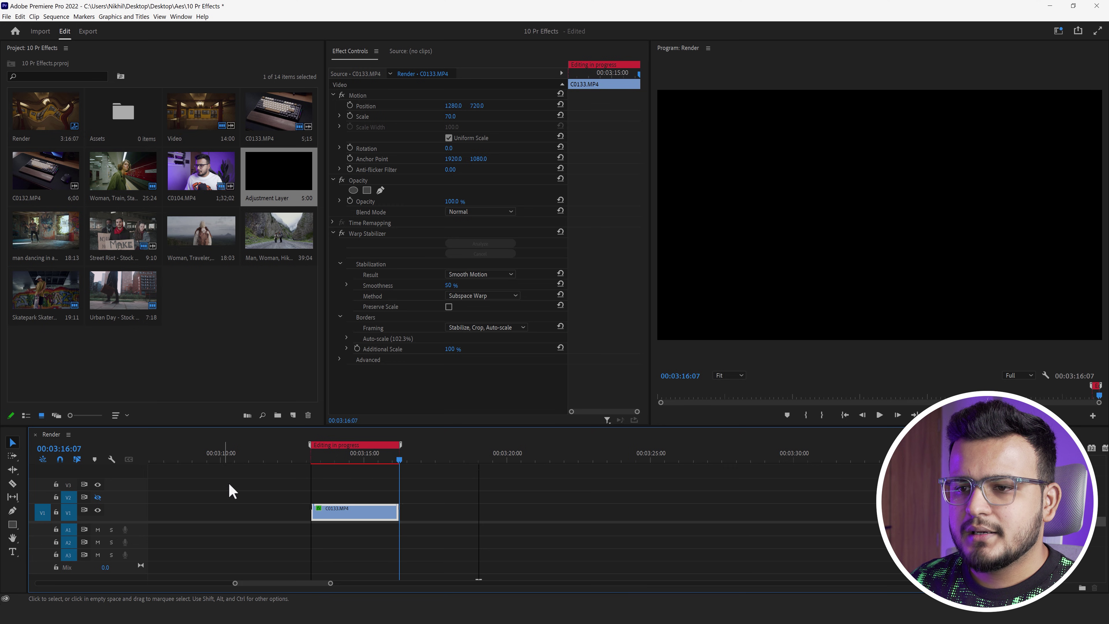
{"action": "scroll", "coordinate": [300, 476], "scroll_direction": "up", "scroll_amount": 2}
{"action": "scroll", "coordinate": [323, 463], "scroll_direction": "up", "scroll_amount": 2}
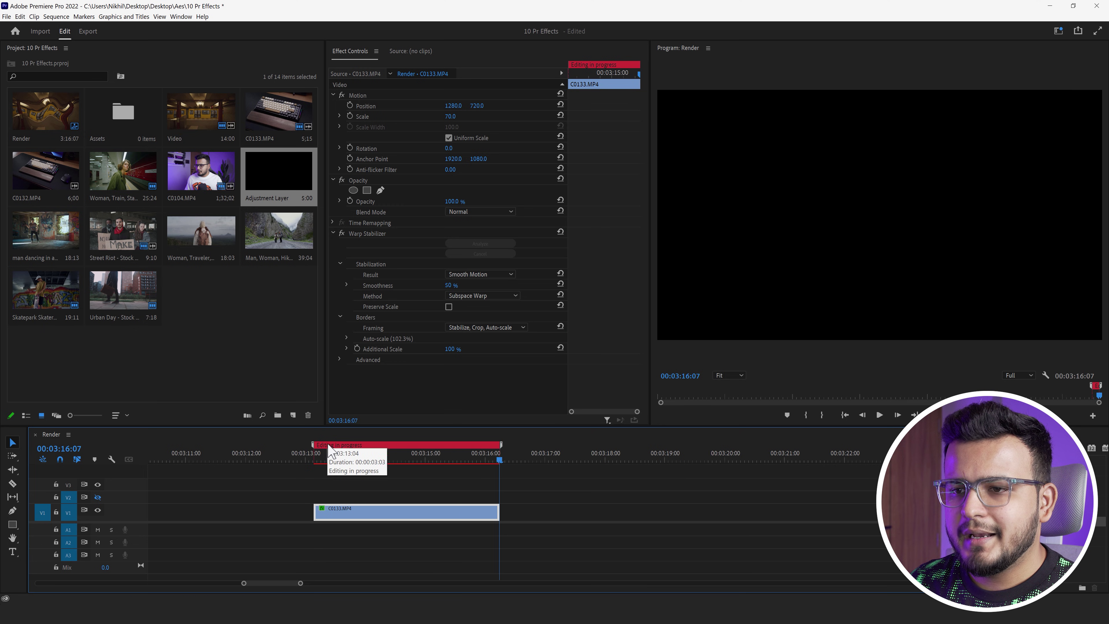
{"action": "left_click", "coordinate": [355, 458]}
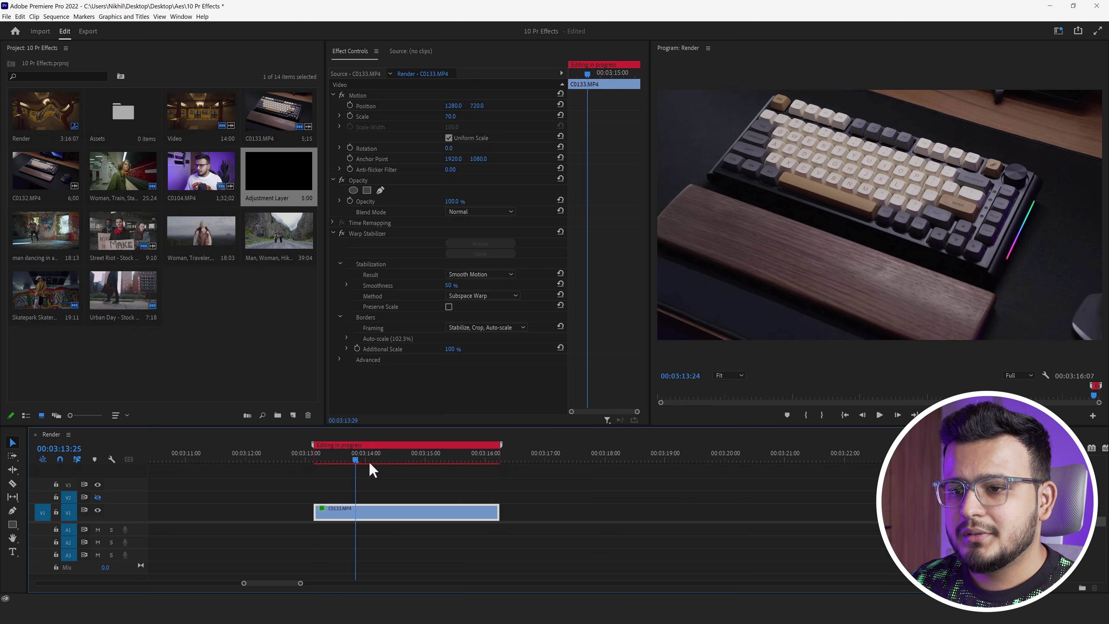
{"action": "left_click_drag", "start_coordinate": [370, 464], "coordinate": [435, 465]}
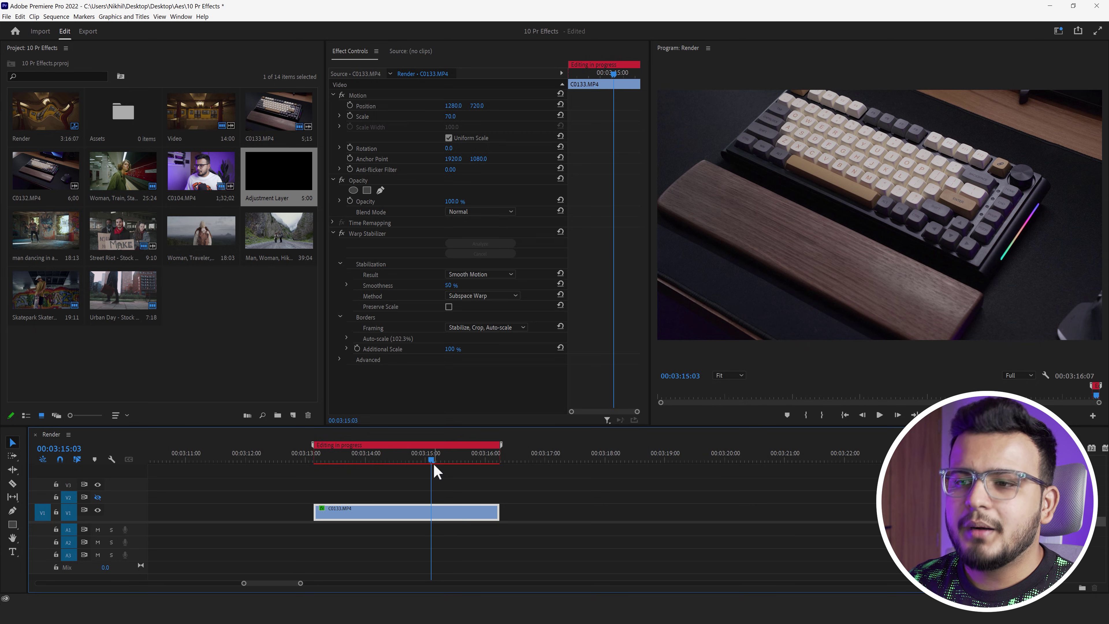
{"action": "scroll", "coordinate": [472, 477], "scroll_direction": "down", "scroll_amount": 3}
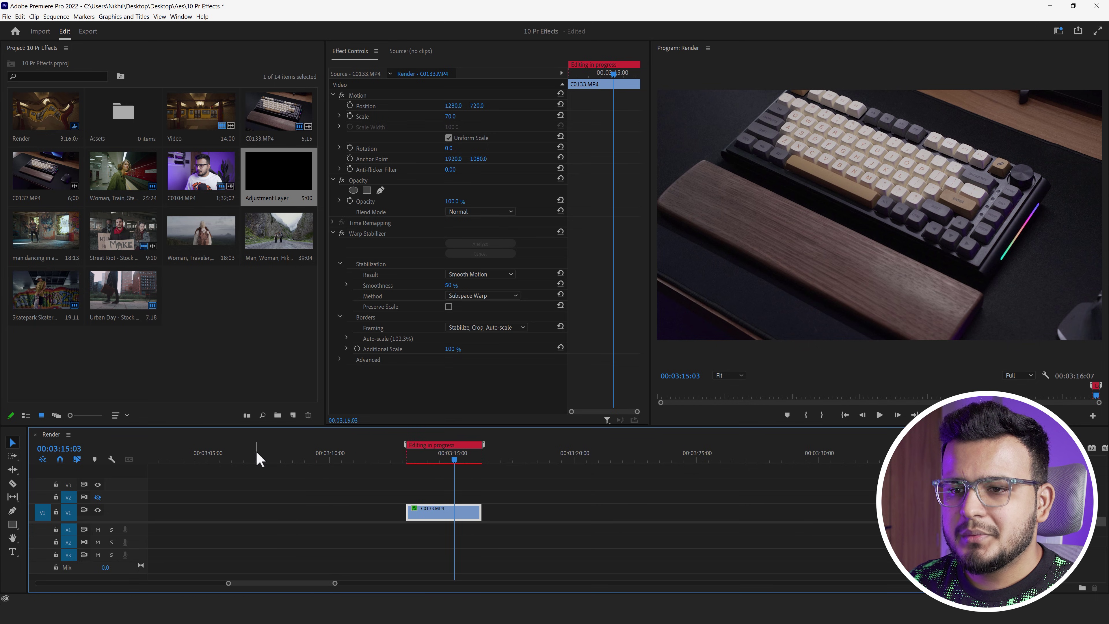
{"action": "left_click", "coordinate": [255, 454]}
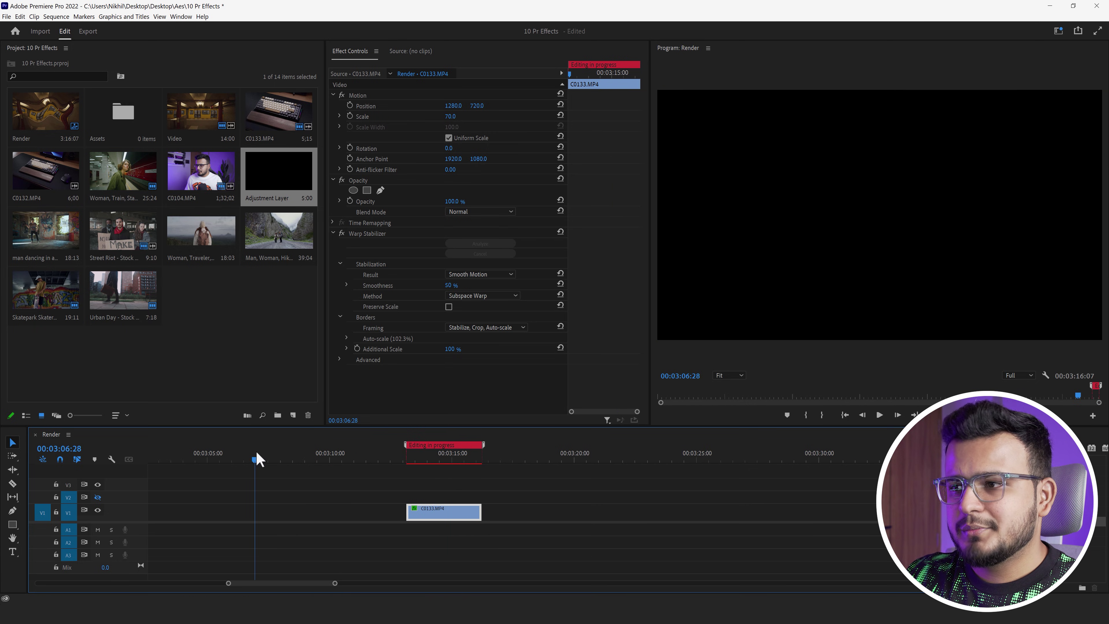